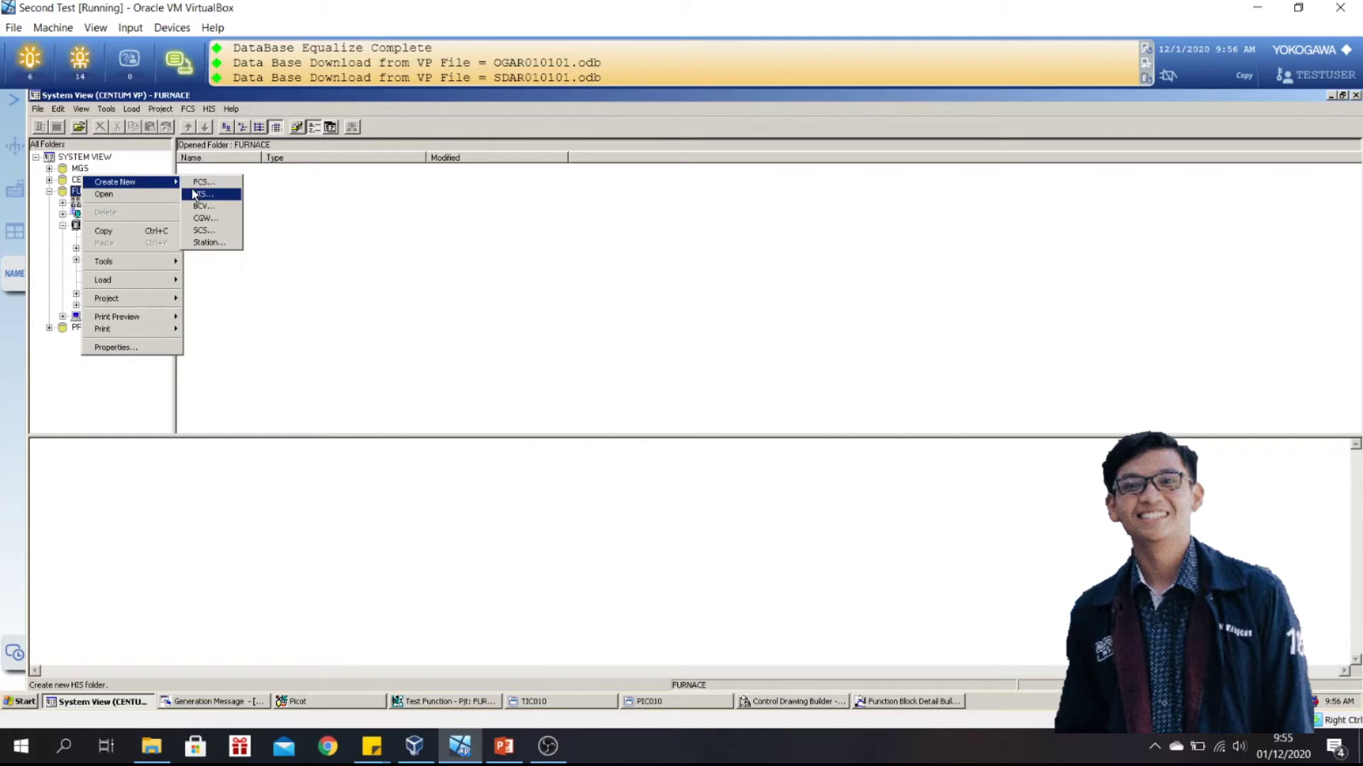
- Look through the FURNACE project's FCS0101 station and its CONFIGURATION and IOM folders
left_click(223, 279)
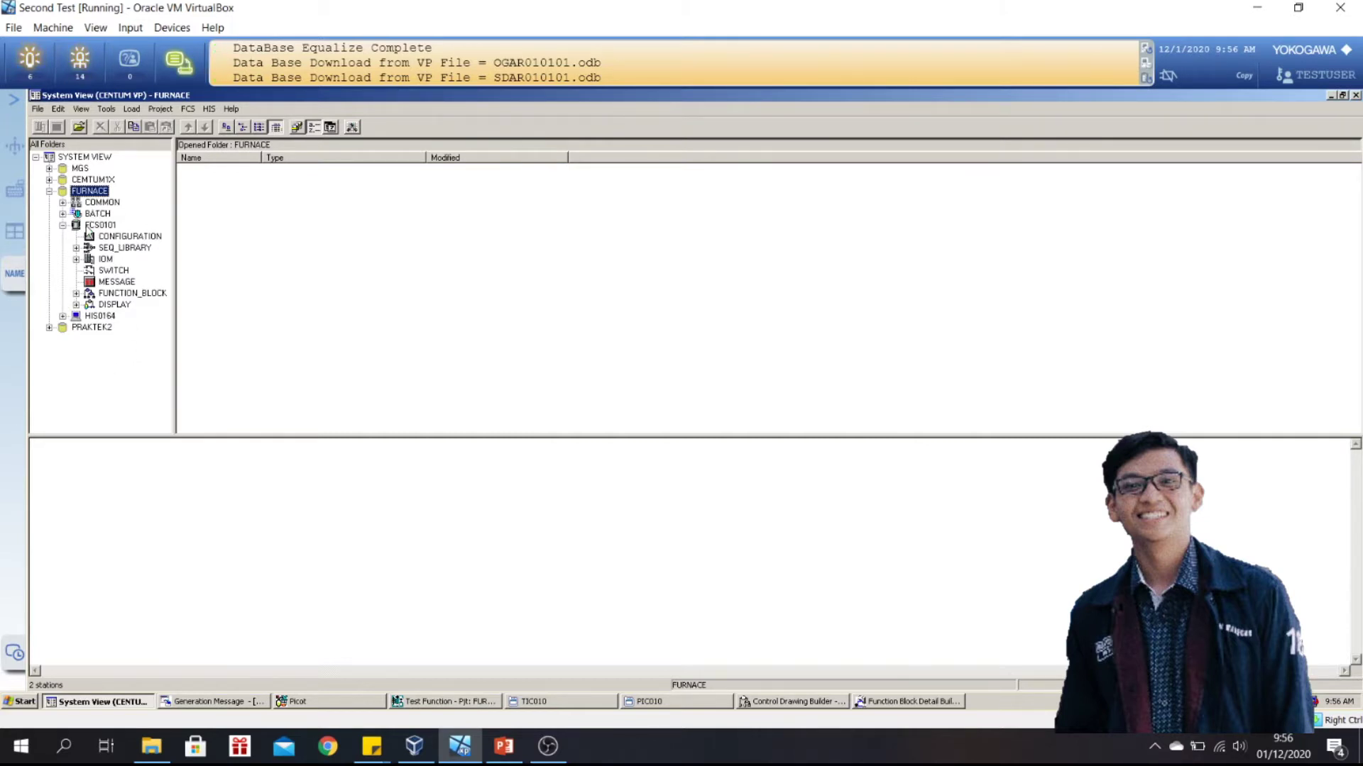
left_click(98, 225)
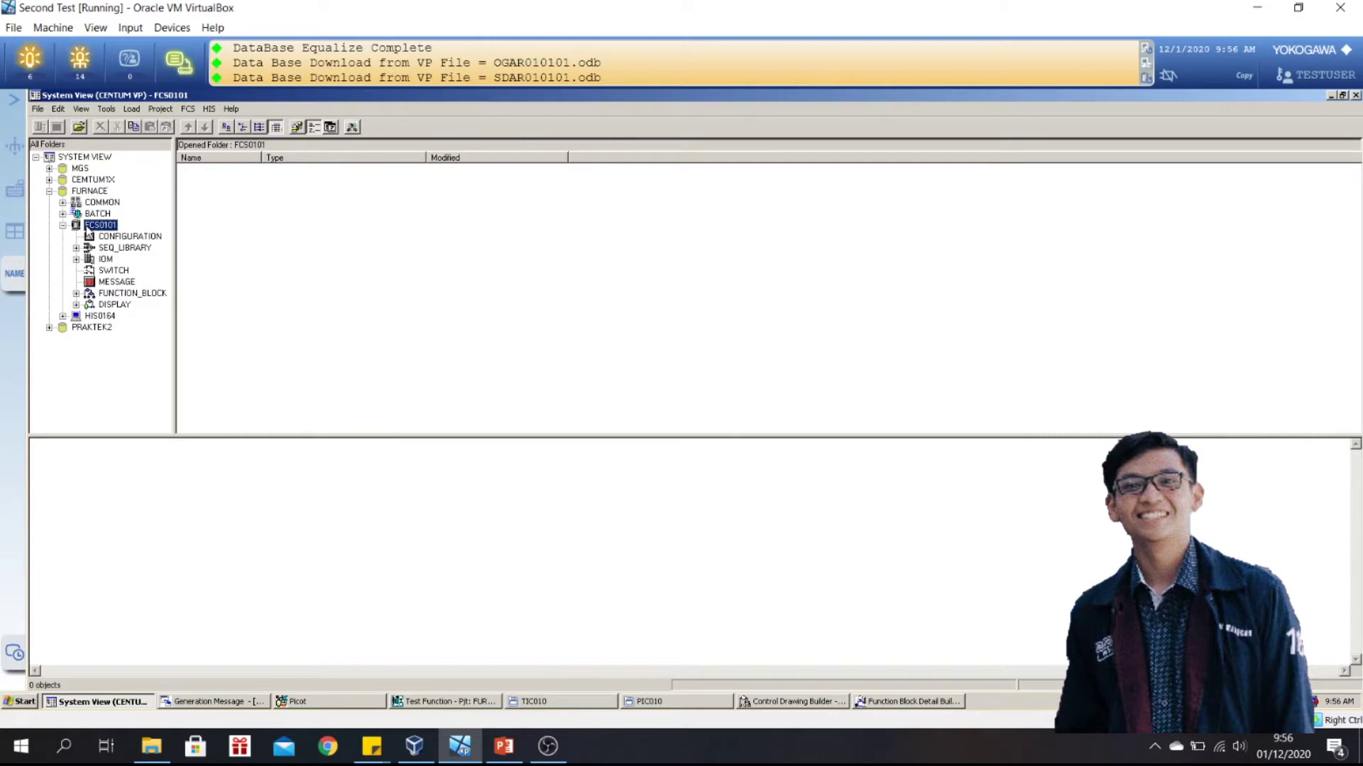
left_click(126, 238)
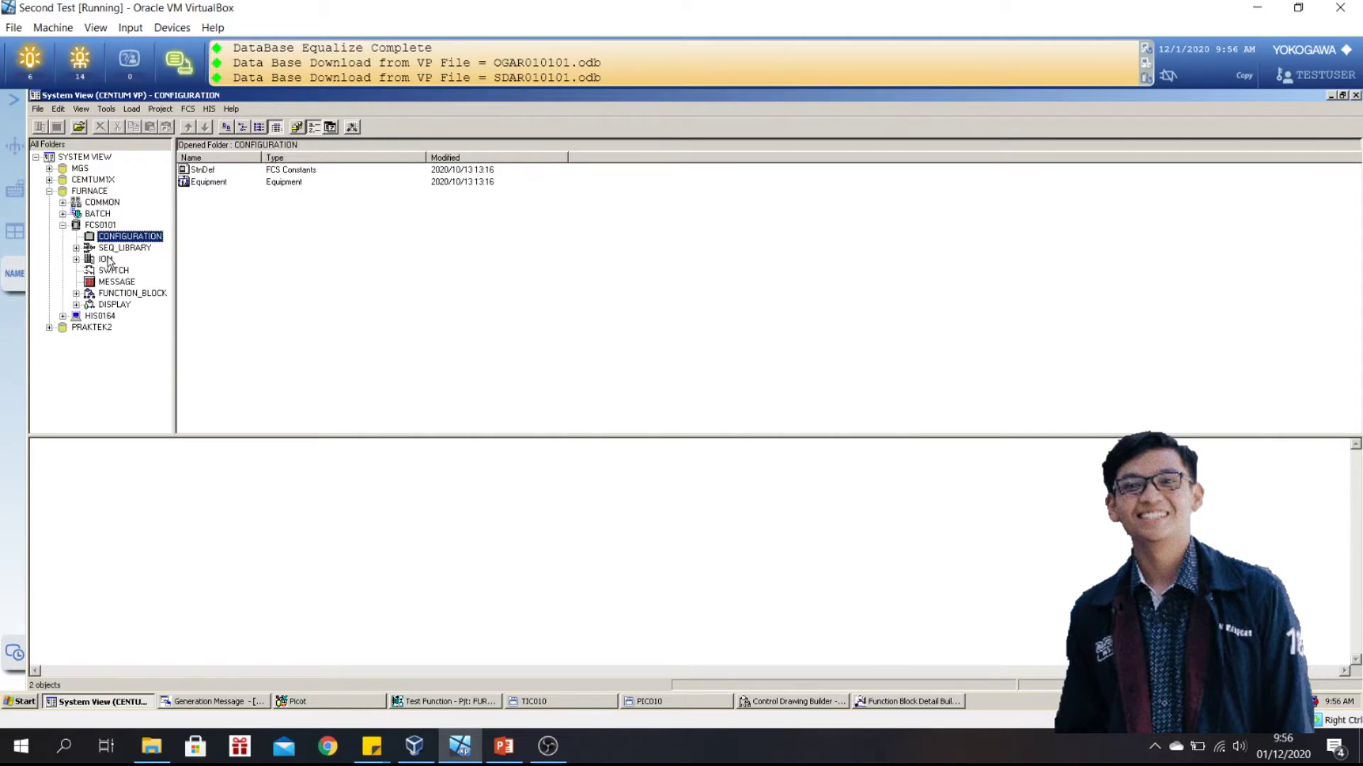
left_click(107, 260)
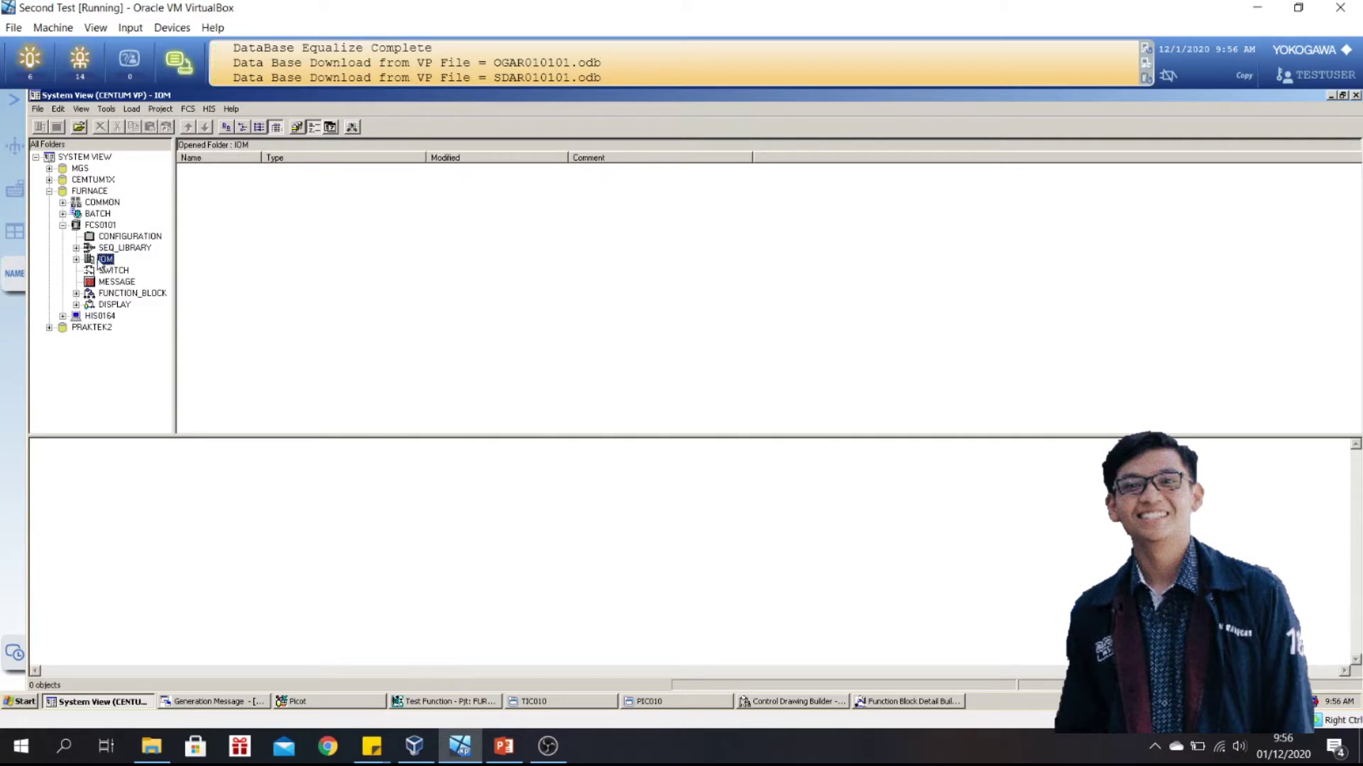
- Check which kinds of items can be created under the IOM folder of FCS0101
right_click(102, 263)
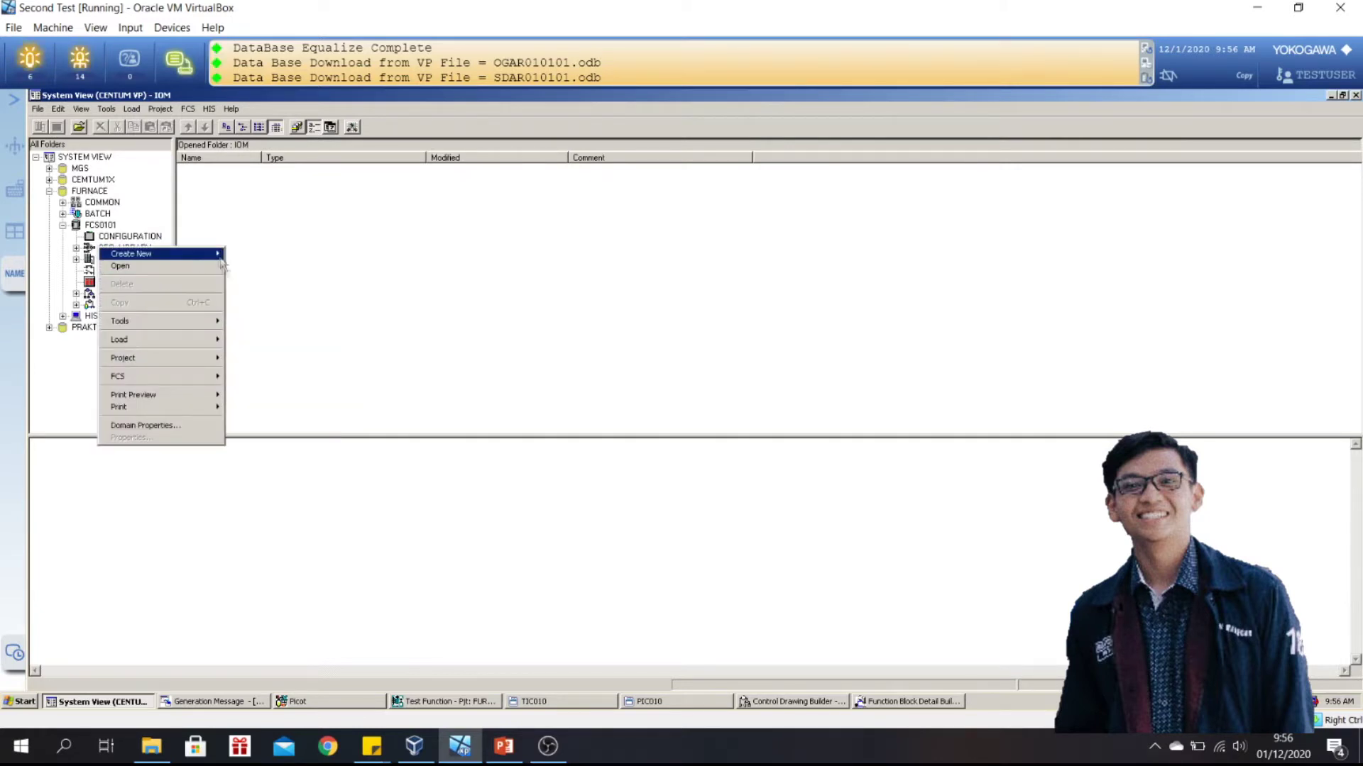
mouse_move(215, 256)
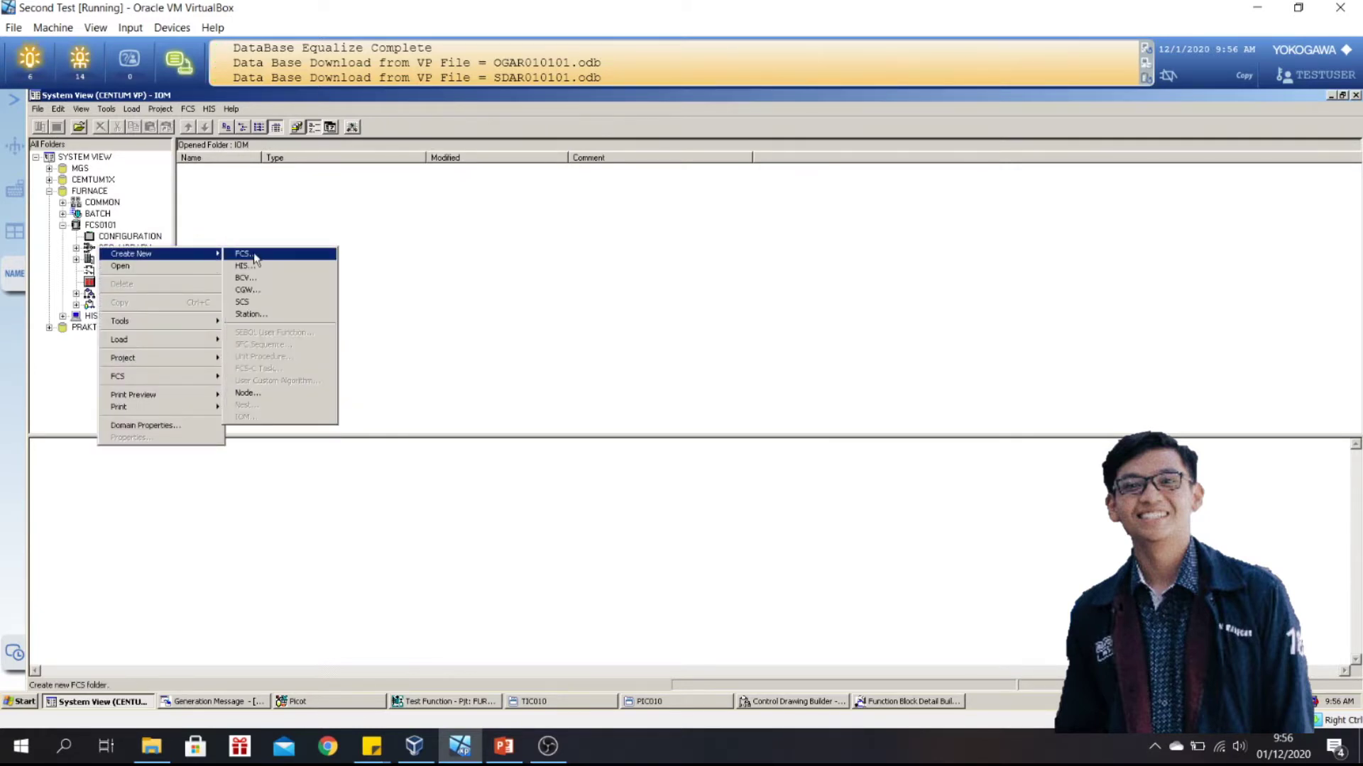
left_click(86, 390)
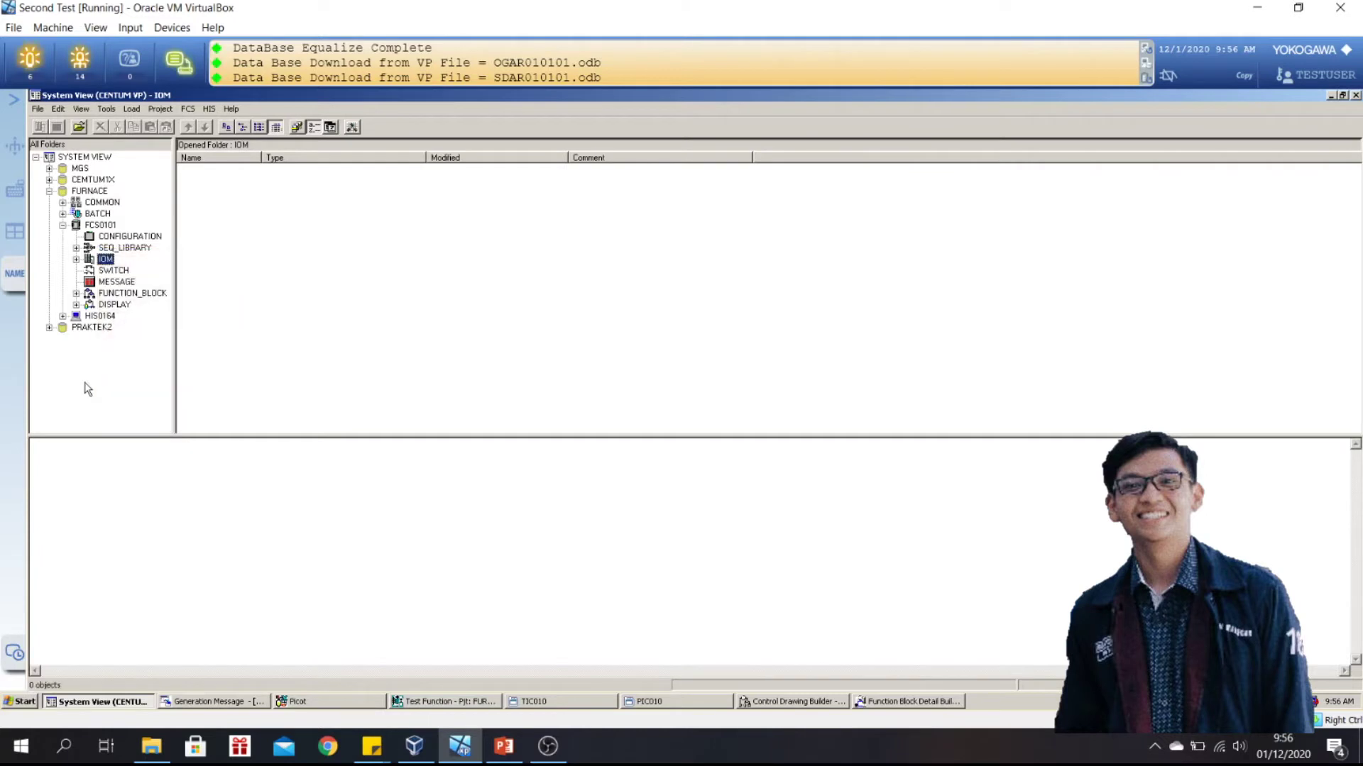
- Review the terminals of the 1AAI143-H current input module in NODE1 under IOM and close its builder
left_click(76, 260)
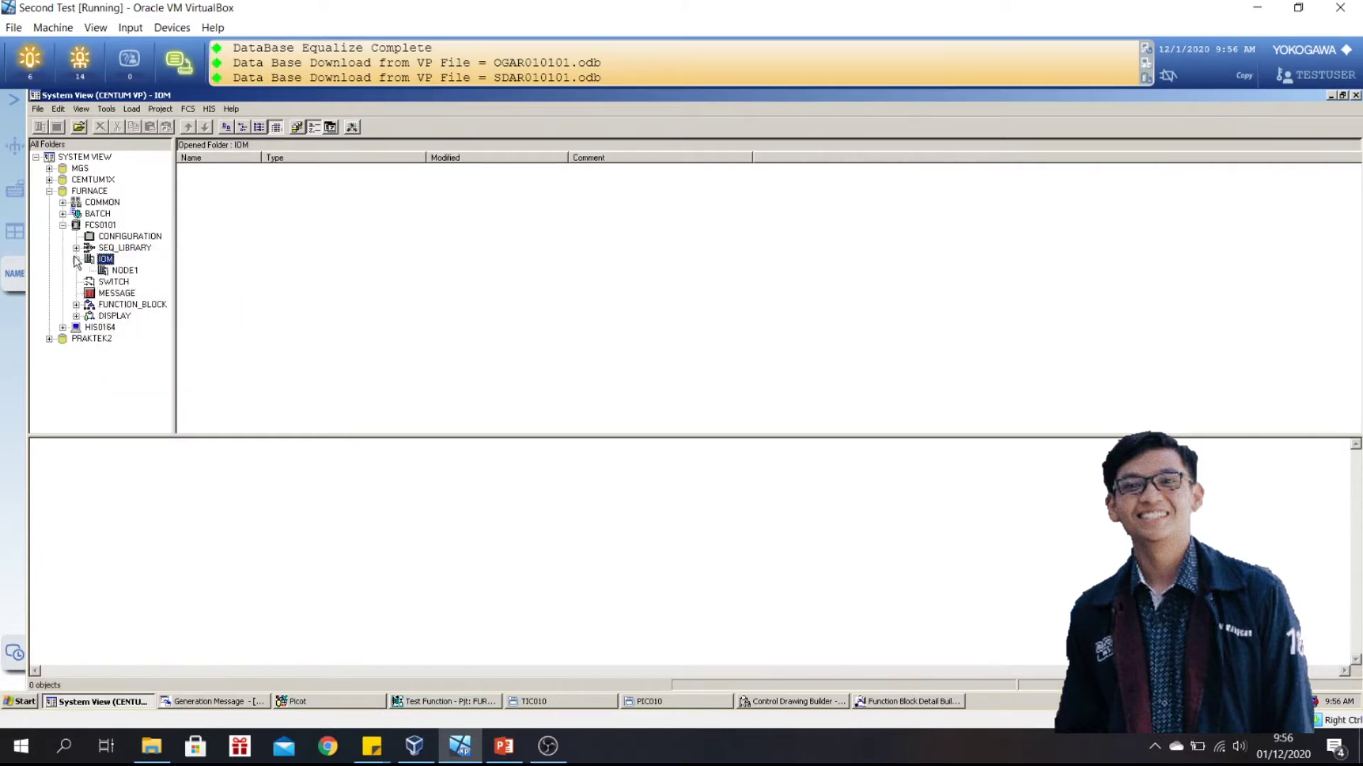
left_click(126, 271)
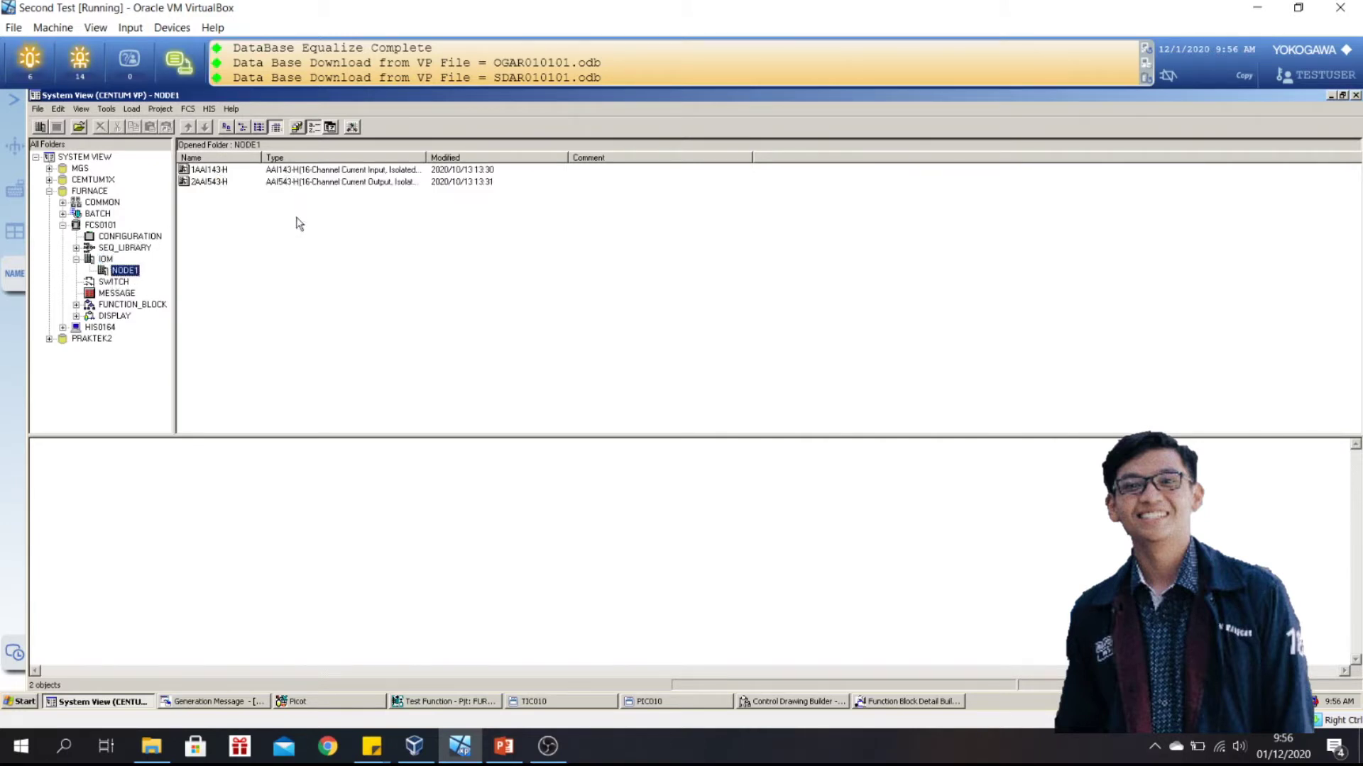
left_click(288, 173)
double_click(213, 169)
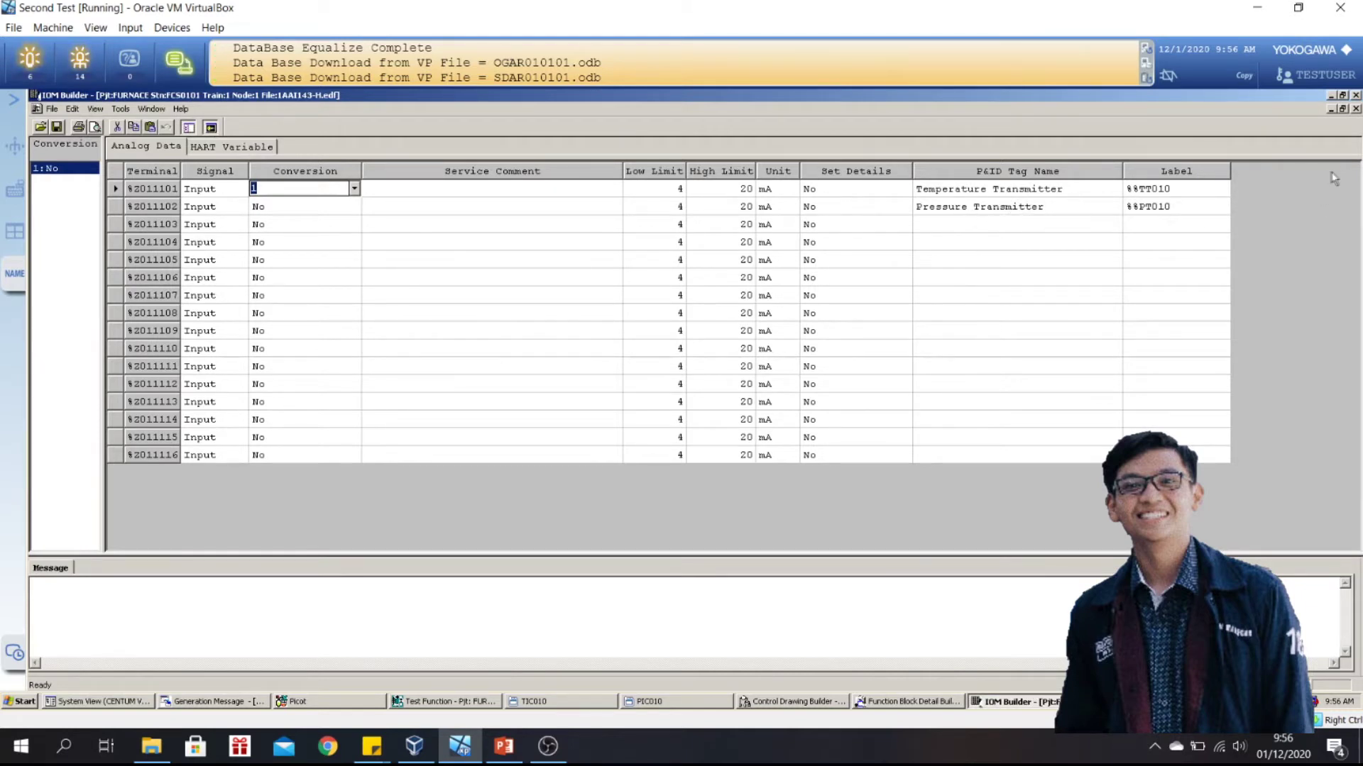
left_click(1356, 95)
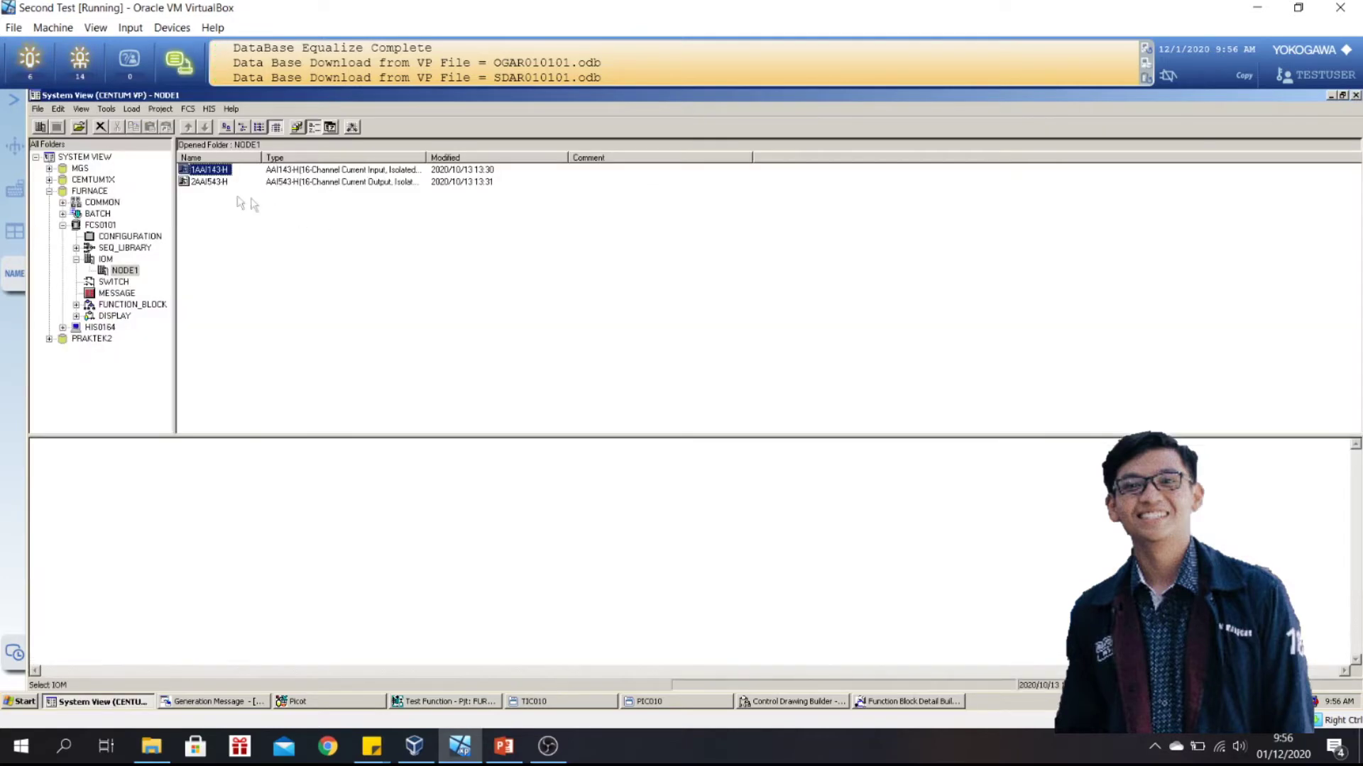
- Review the 2AAI543-H current output module's terminals with the detail columns displayed, and close its builder
double_click(216, 182)
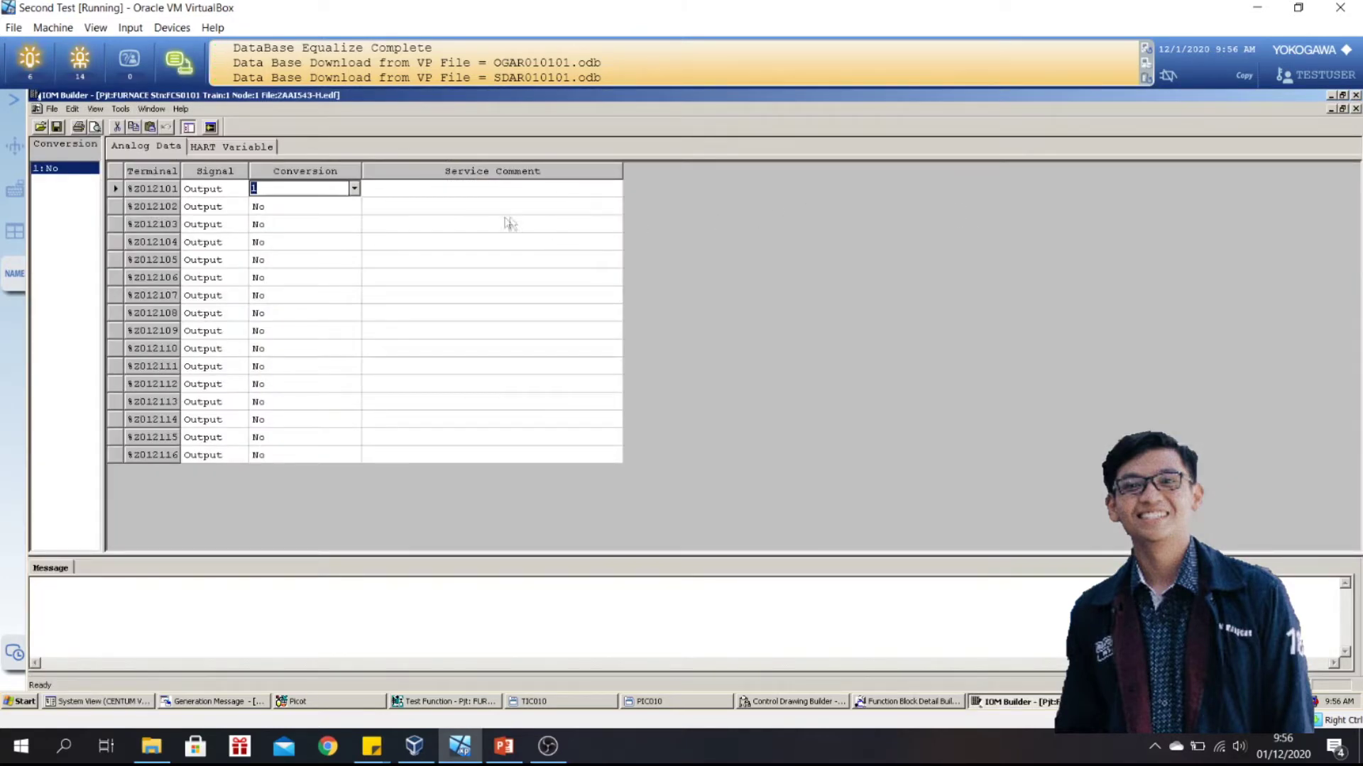
left_click(211, 128)
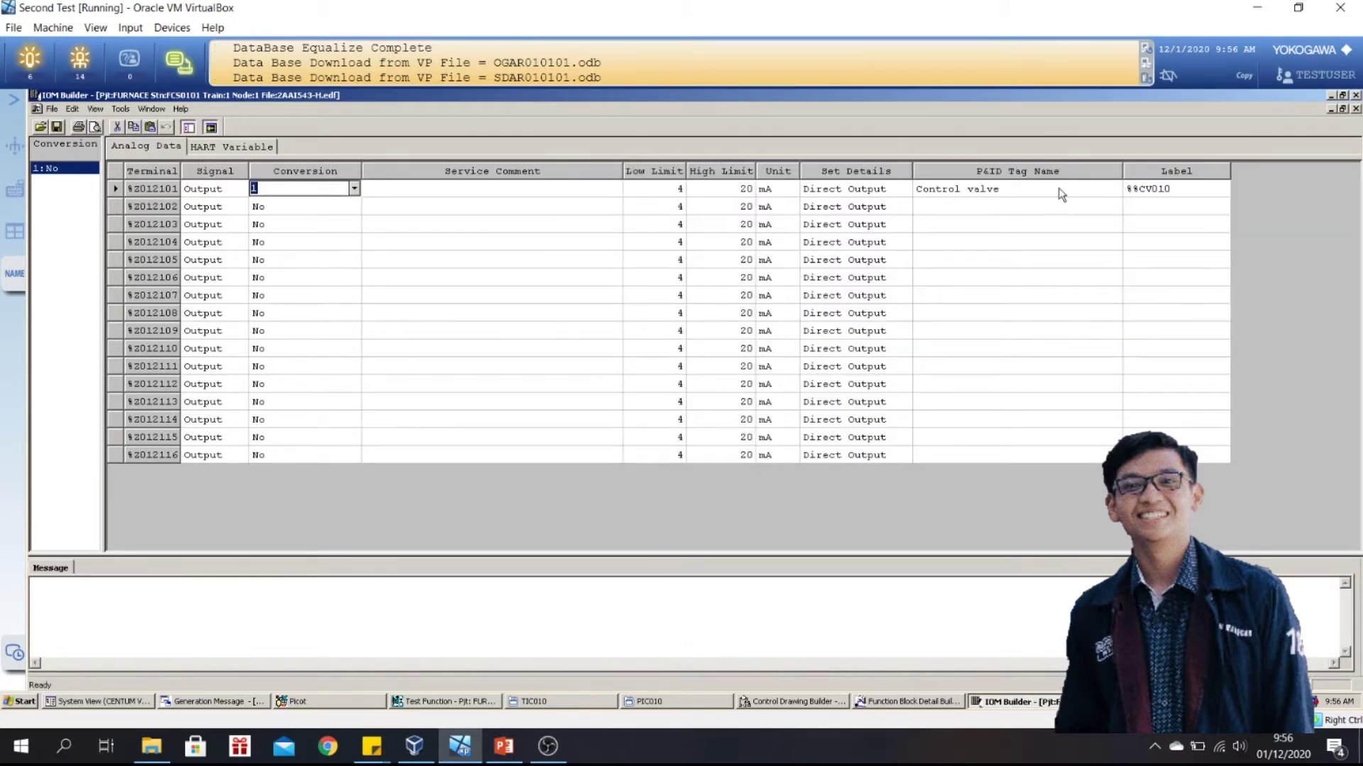
left_click(1356, 107)
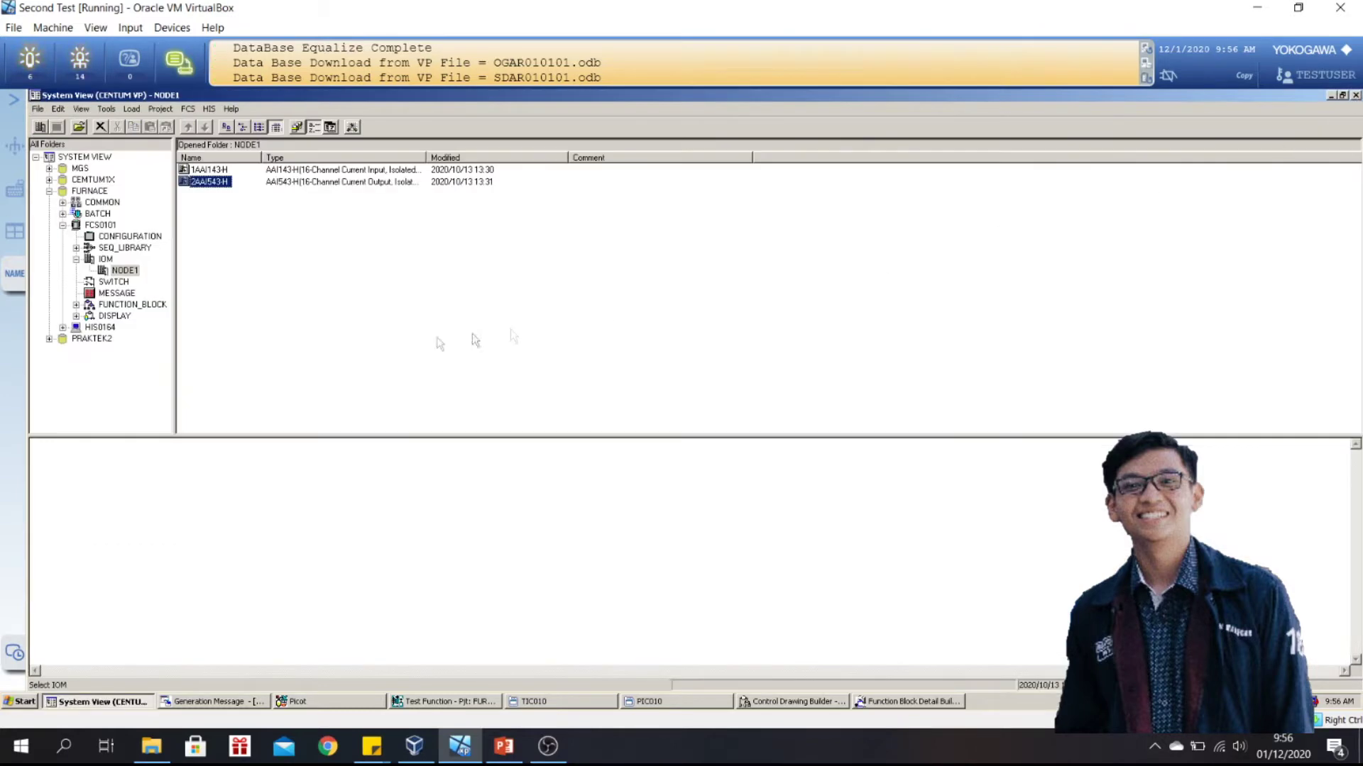
- Open control drawing DR0001 from FCS0101's FUNCTION_BLOCK folder in a maximized window
left_click(124, 305)
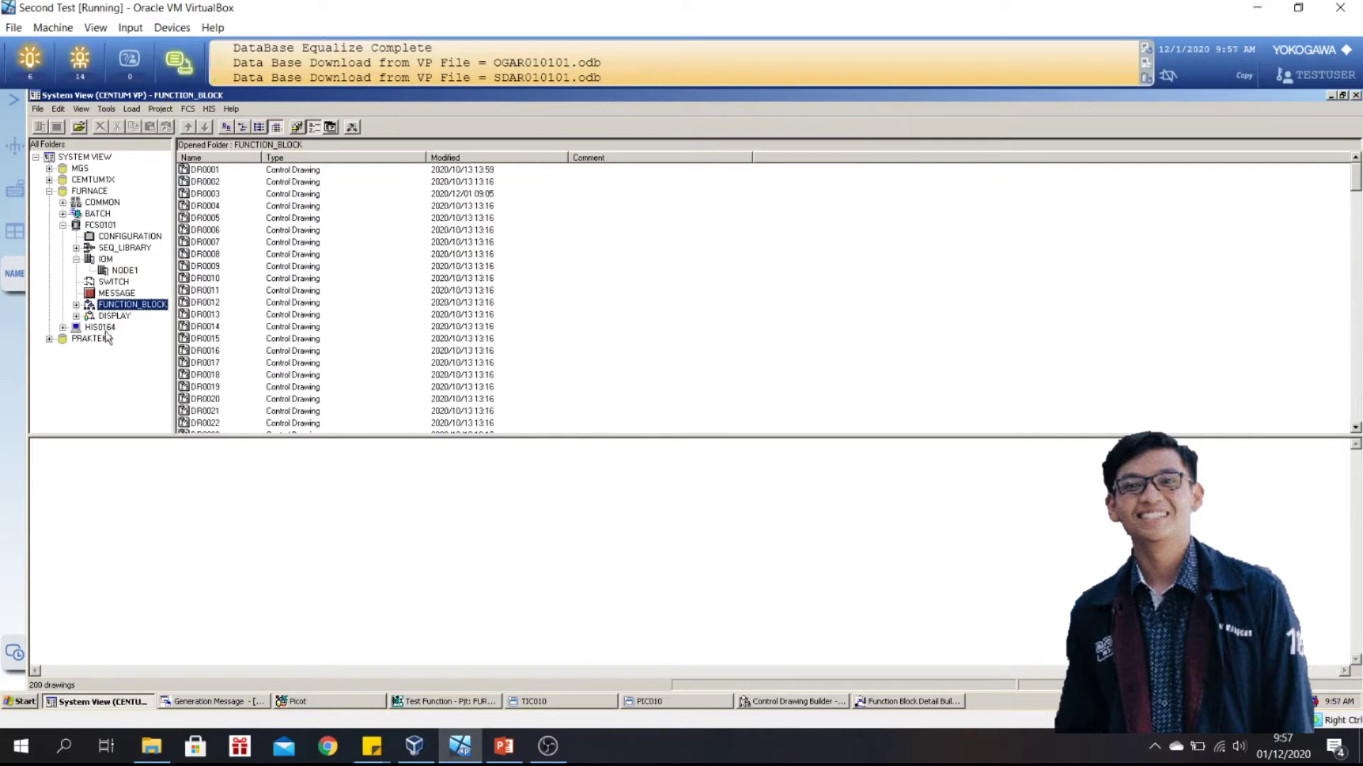
left_click(1016, 279)
scroll(1016, 278, "down", 10)
scroll(1017, 278, "down", 20)
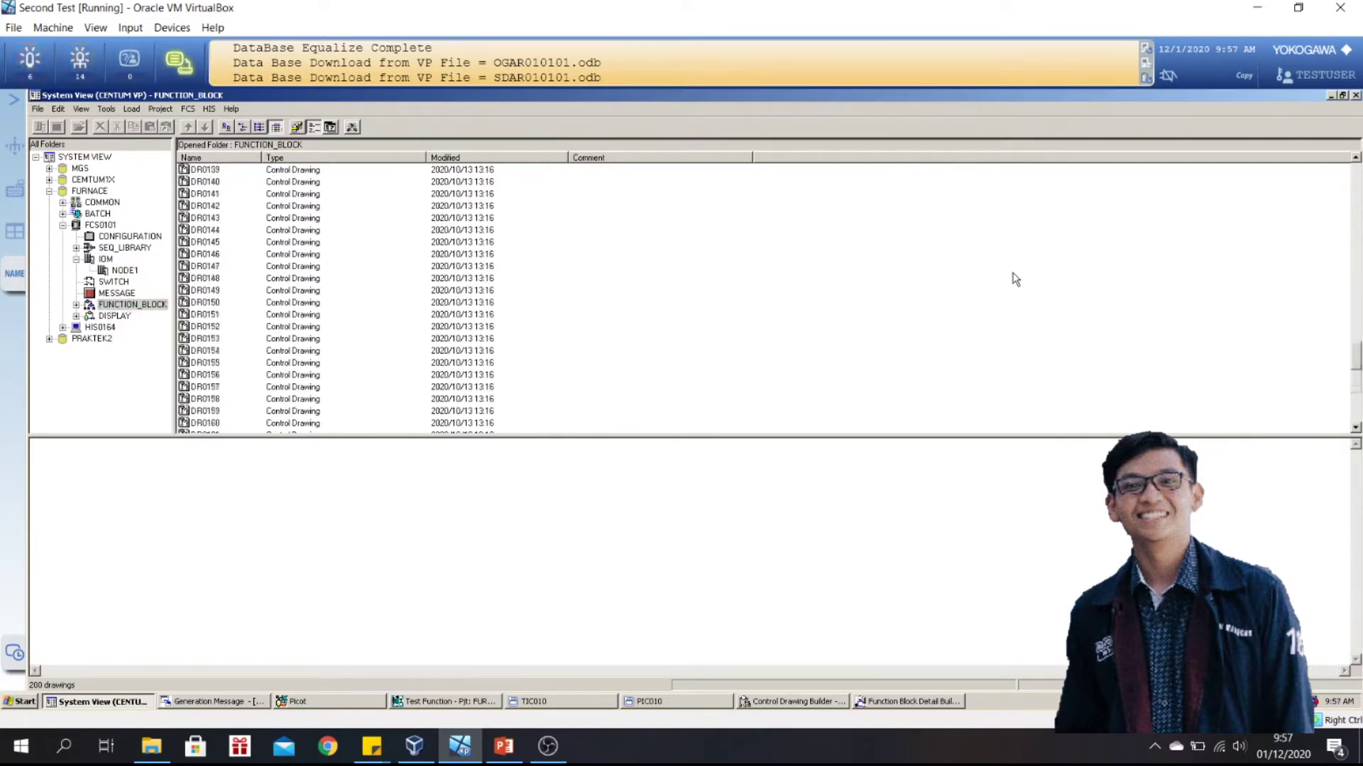
scroll(1016, 278, "up", 20)
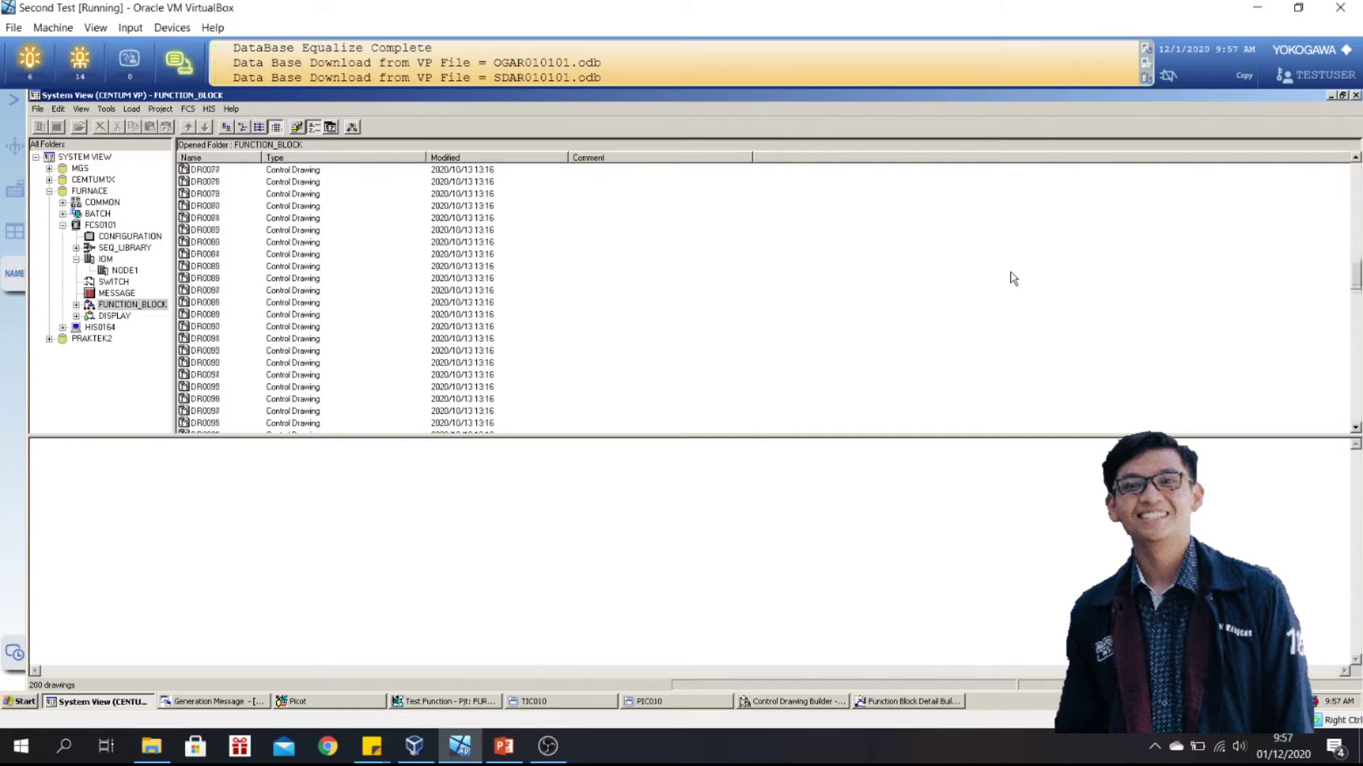
scroll(1013, 278, "up", 11)
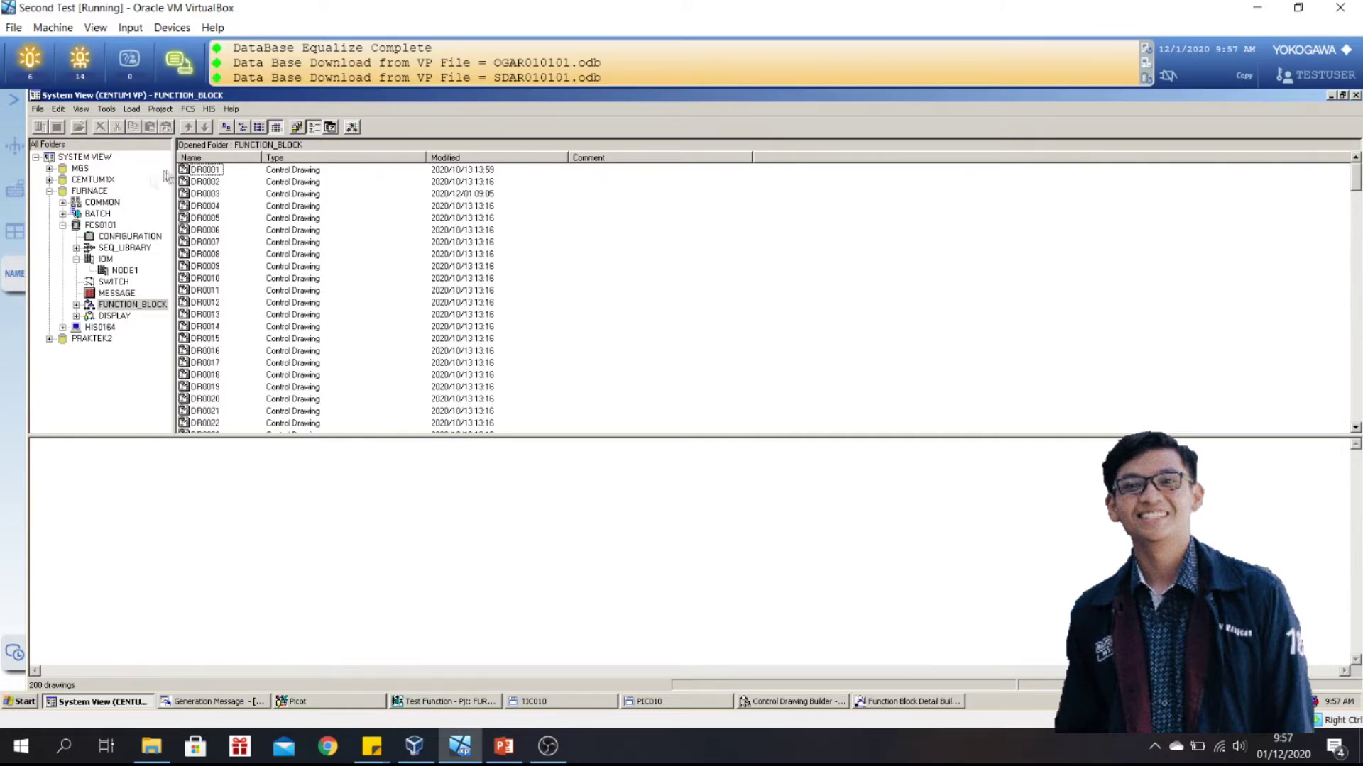
double_click(206, 171)
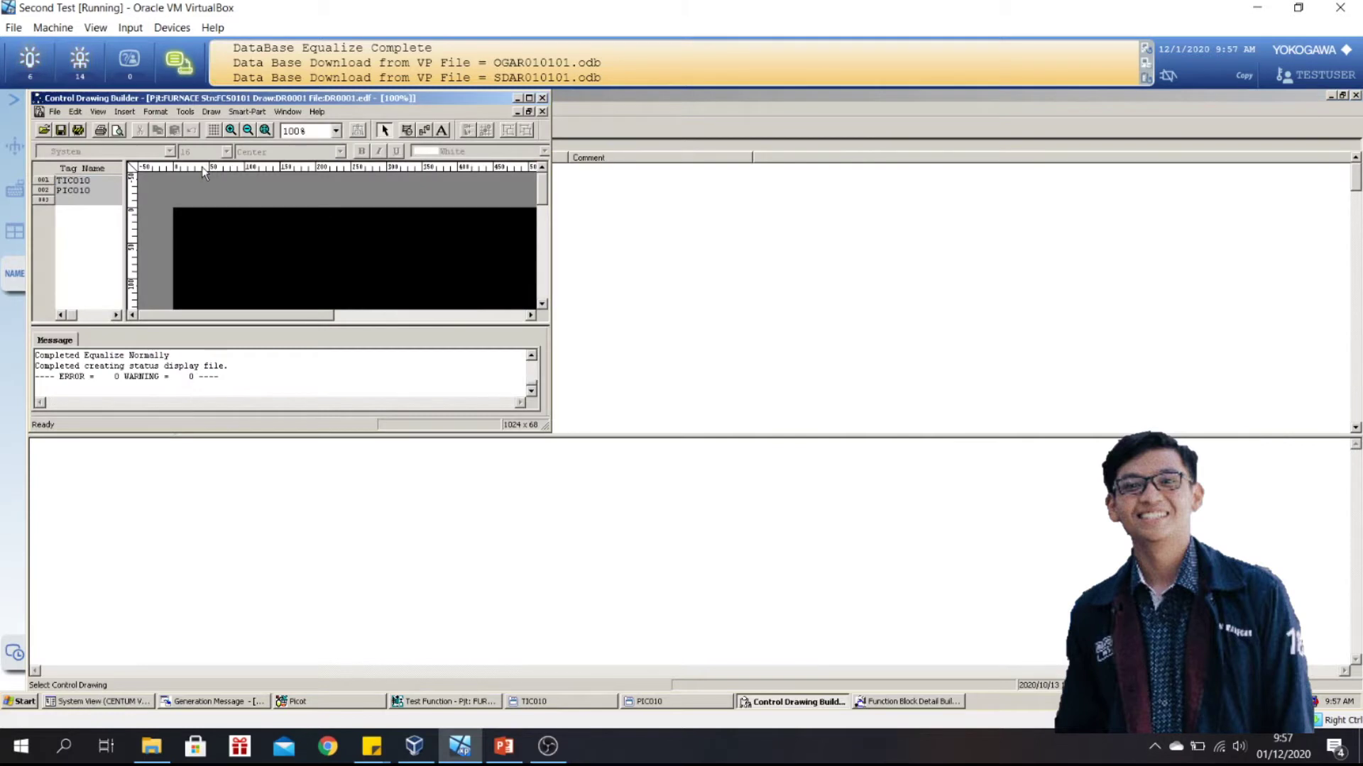
left_click(528, 98)
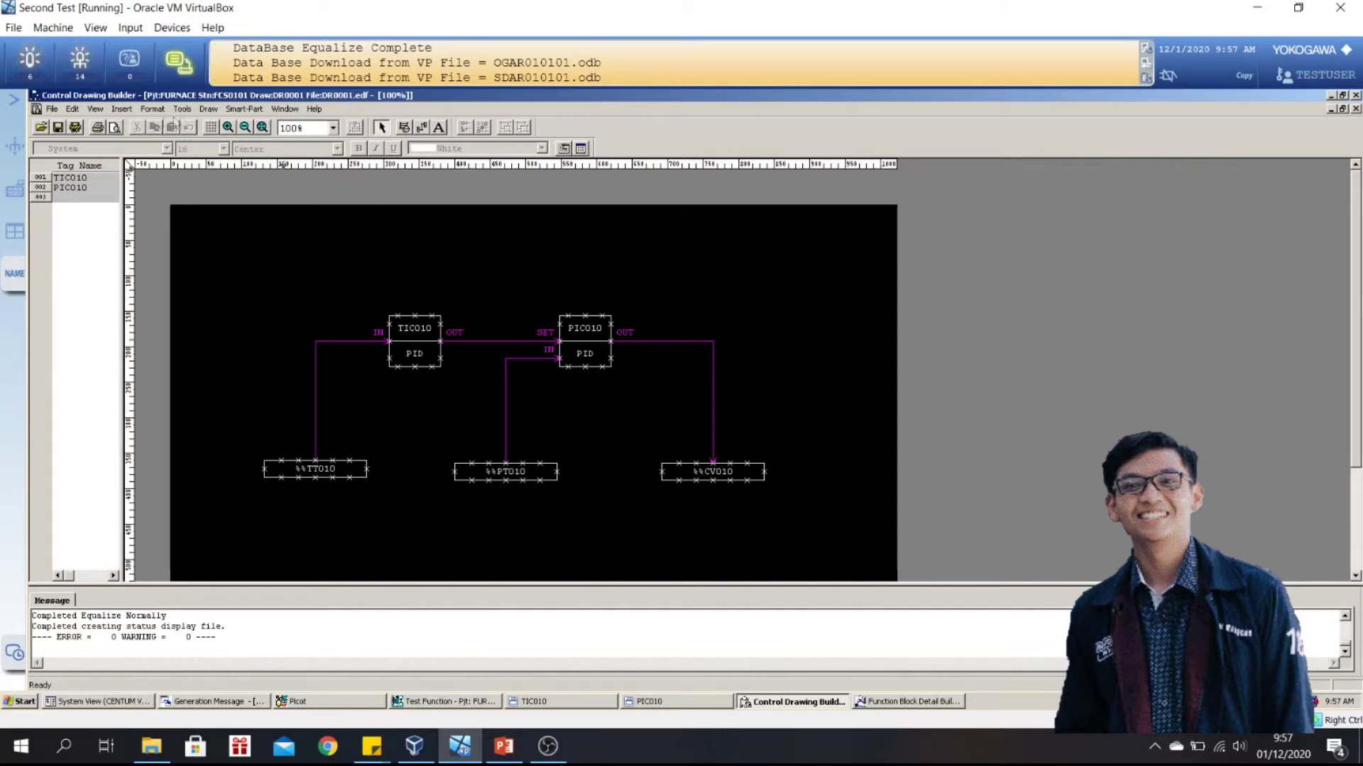
- Browse the insertable function blocks under the Link Block and Regulatory Control Block categories
left_click(121, 108)
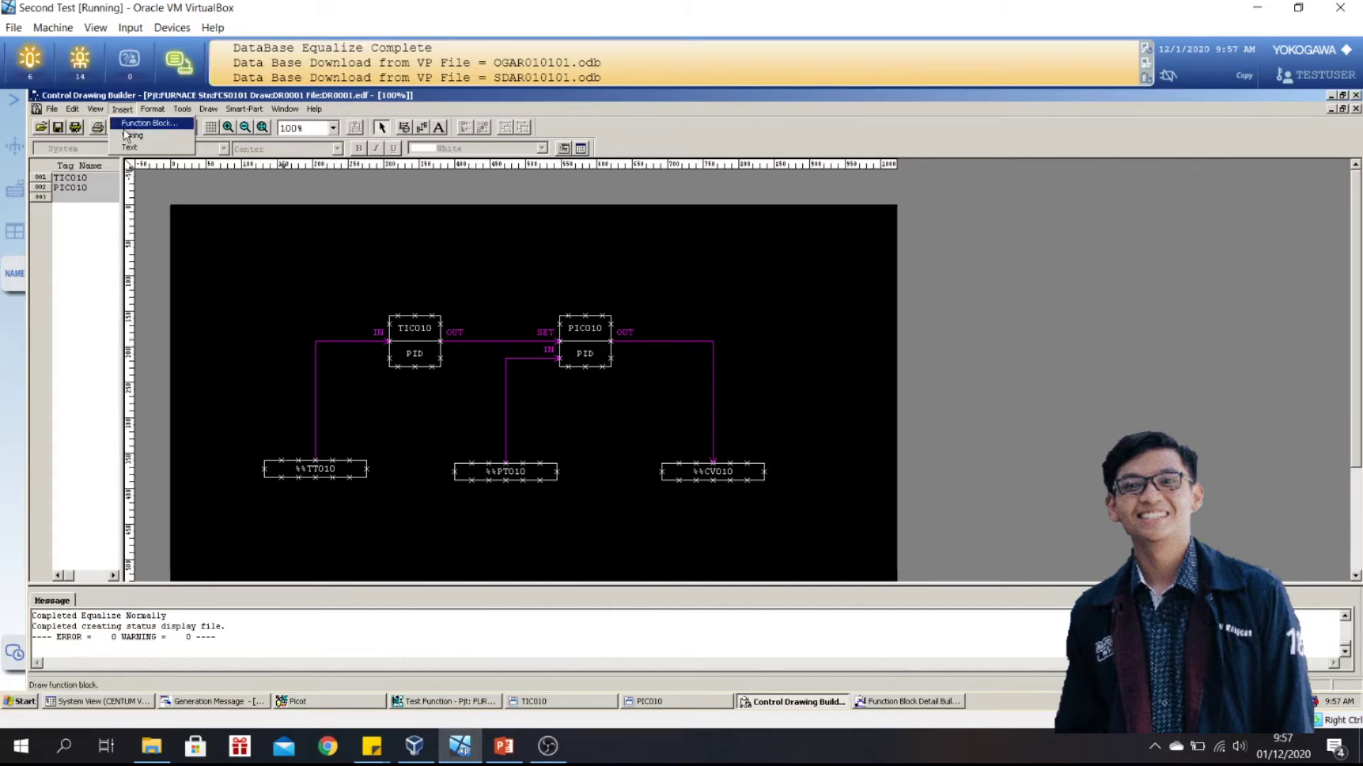
left_click(126, 126)
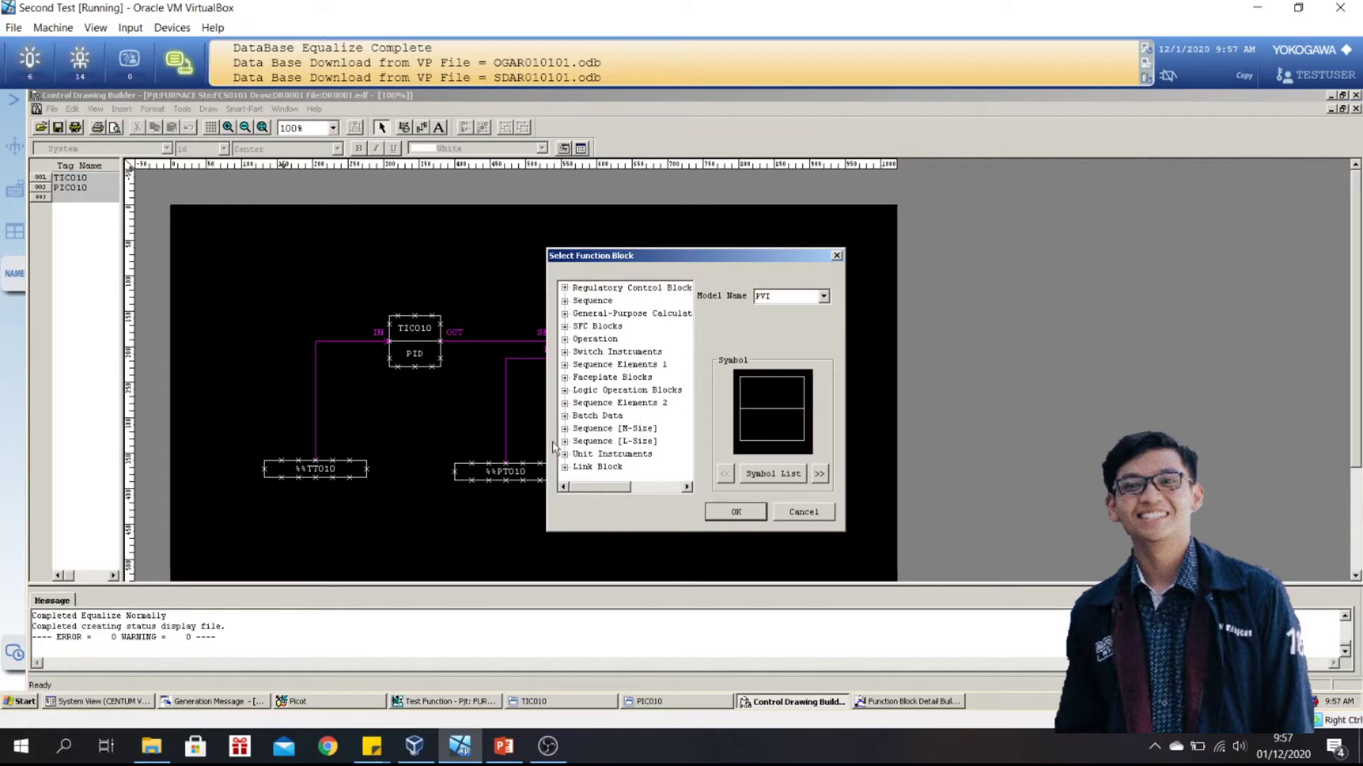
left_click(564, 468)
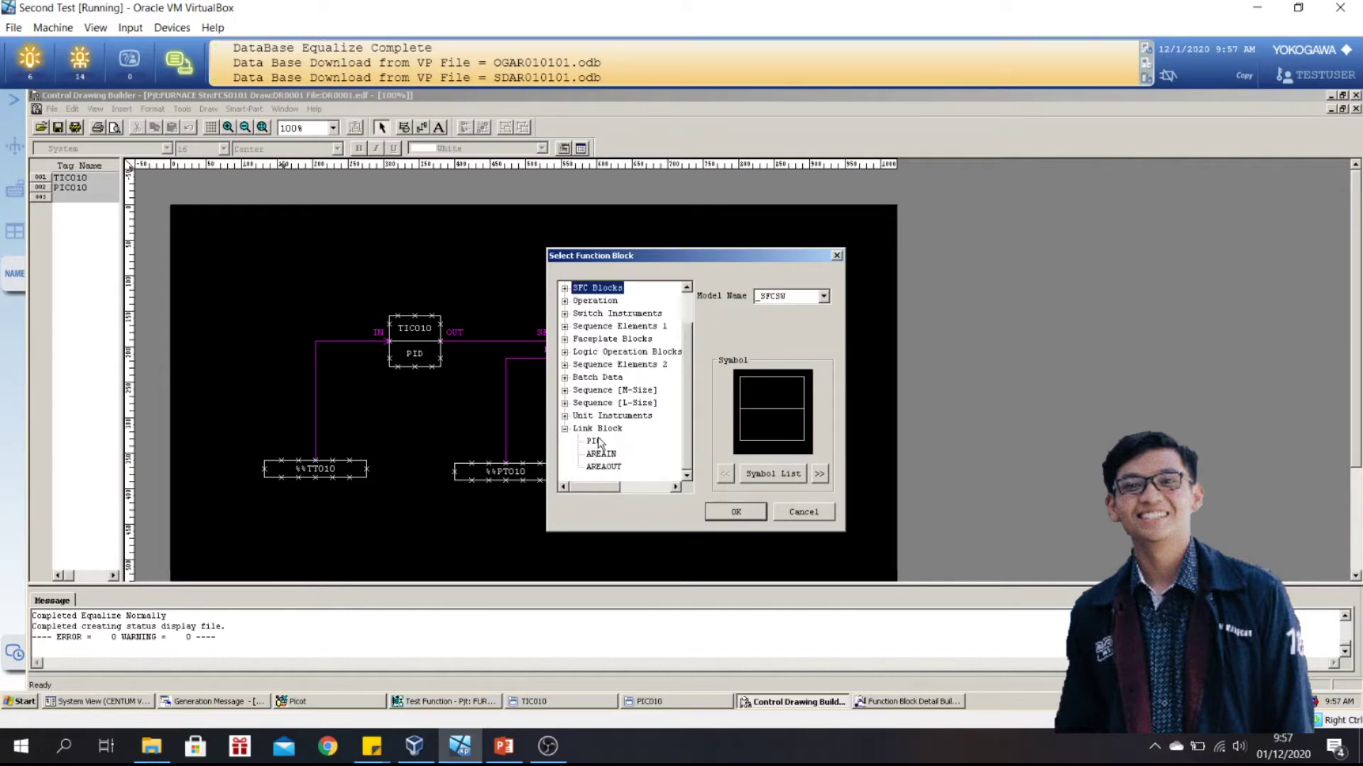
scroll(585, 397, "up", 1)
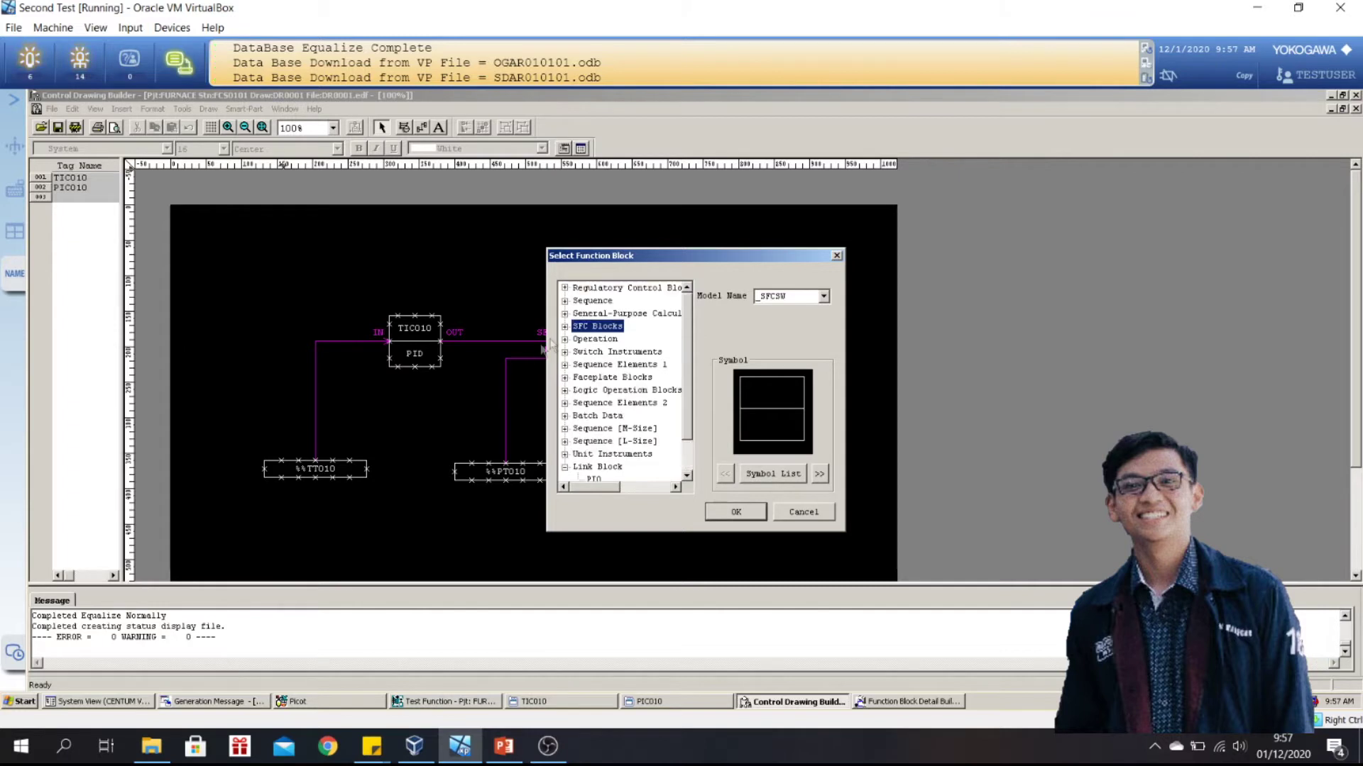
left_click(565, 287)
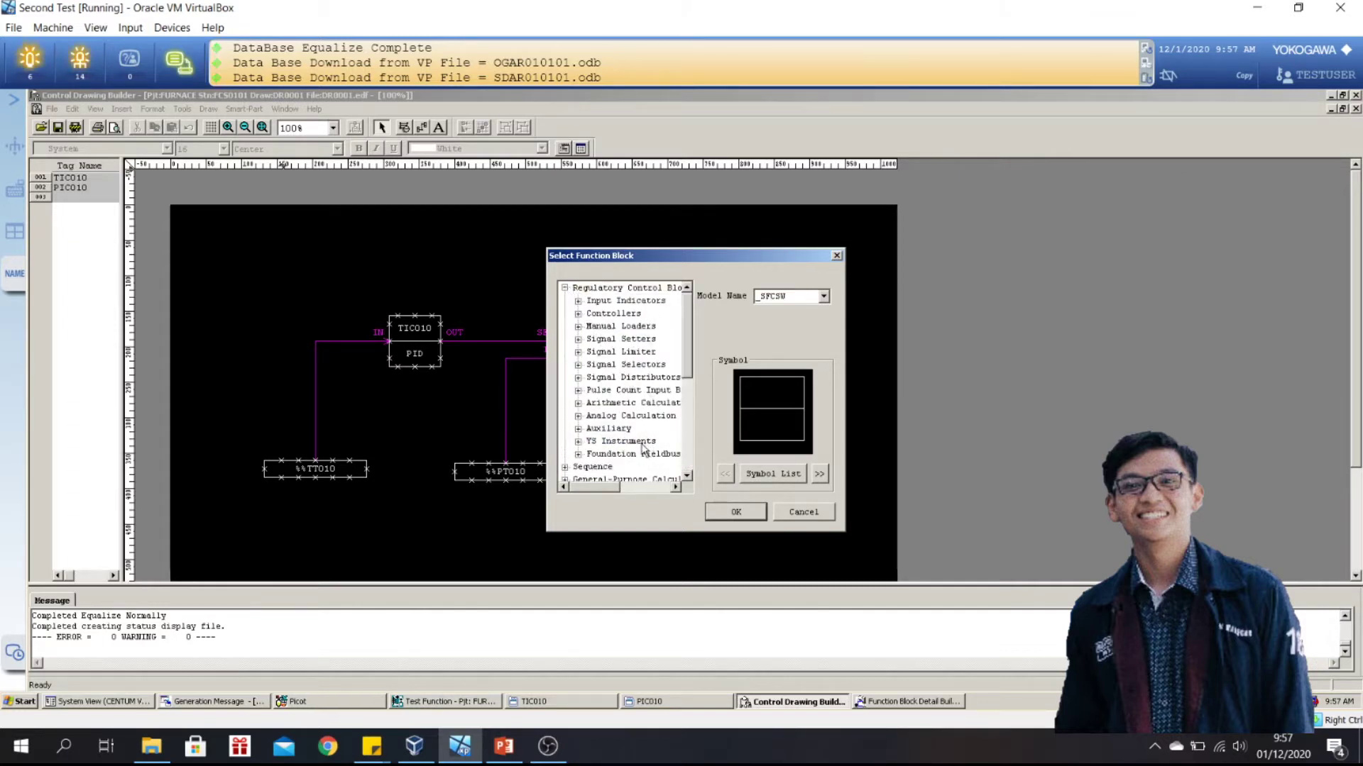
left_click(736, 512)
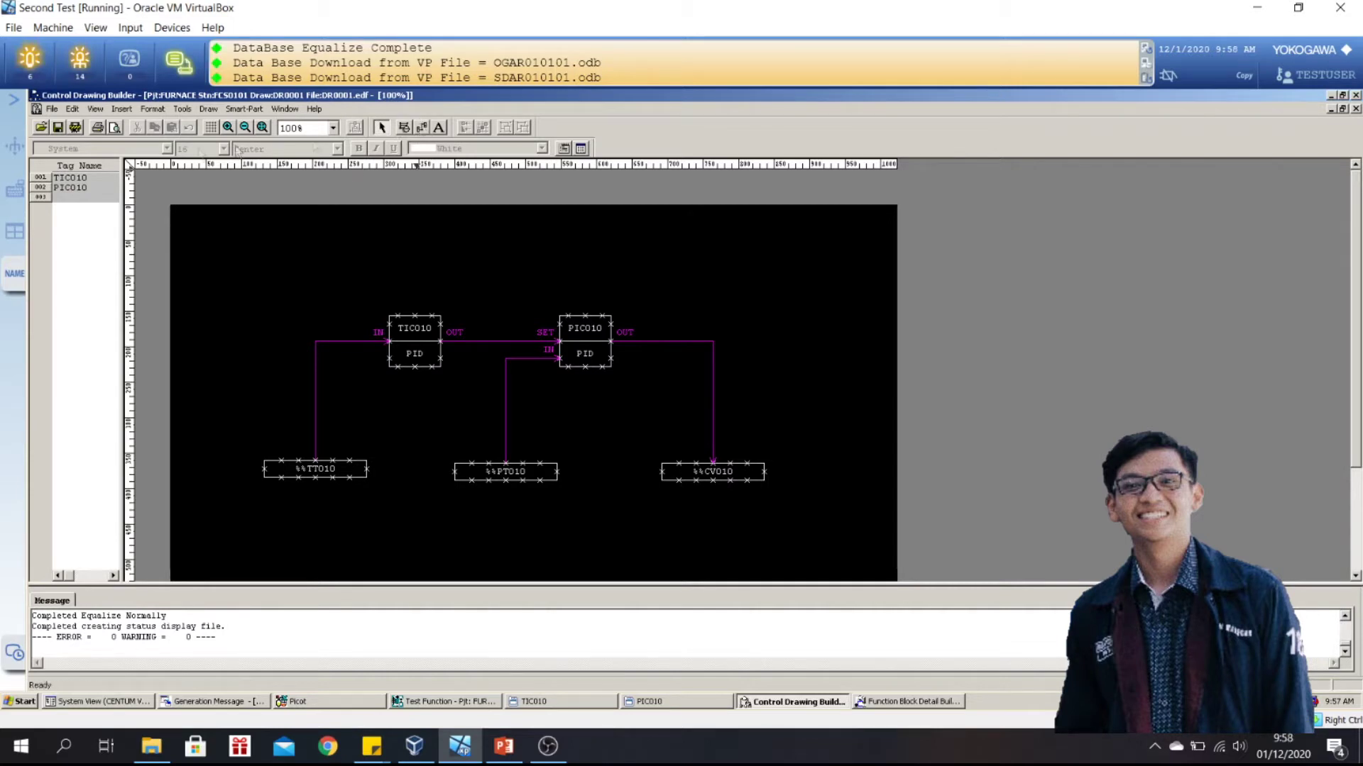
- Try to add a second wire between the %%TT010 link block and the TIC010 PID block
left_click(121, 110)
left_click(132, 135)
left_click(390, 328)
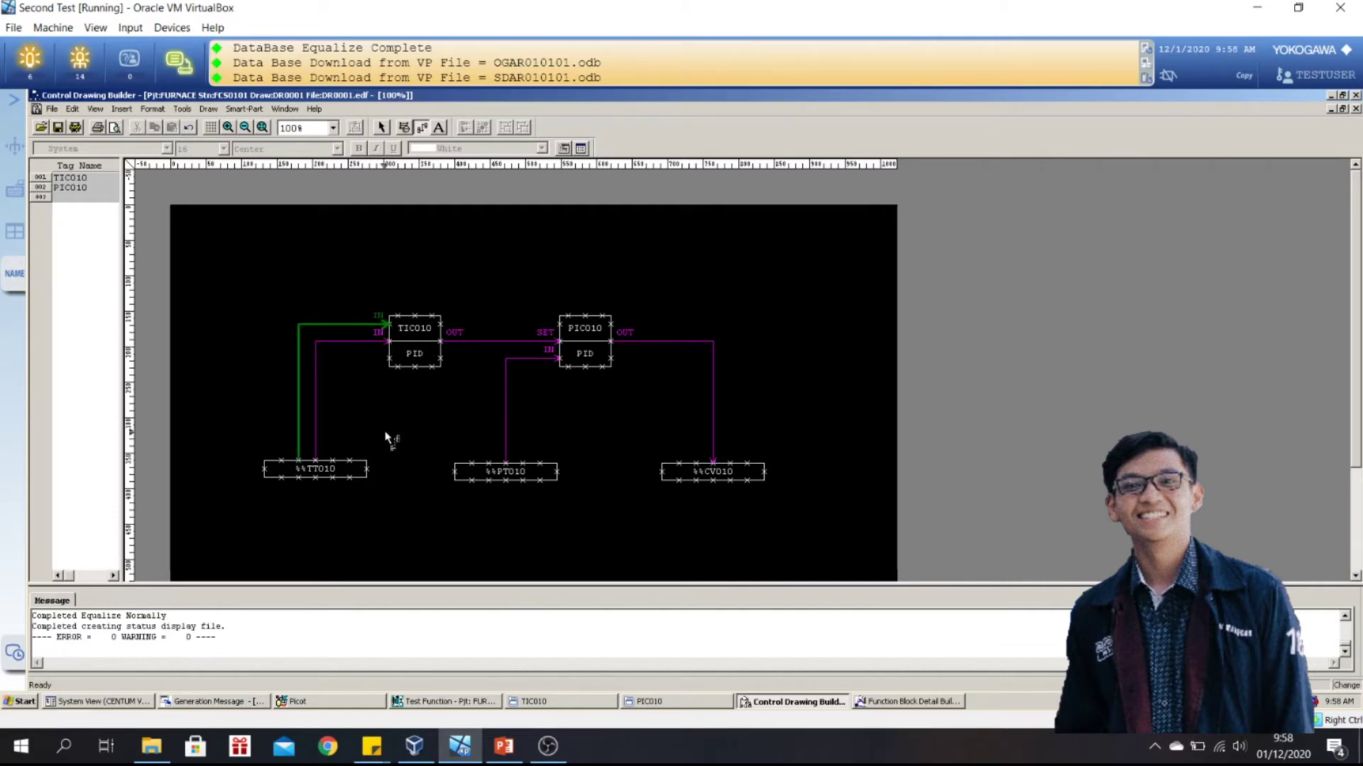
key("Escape")
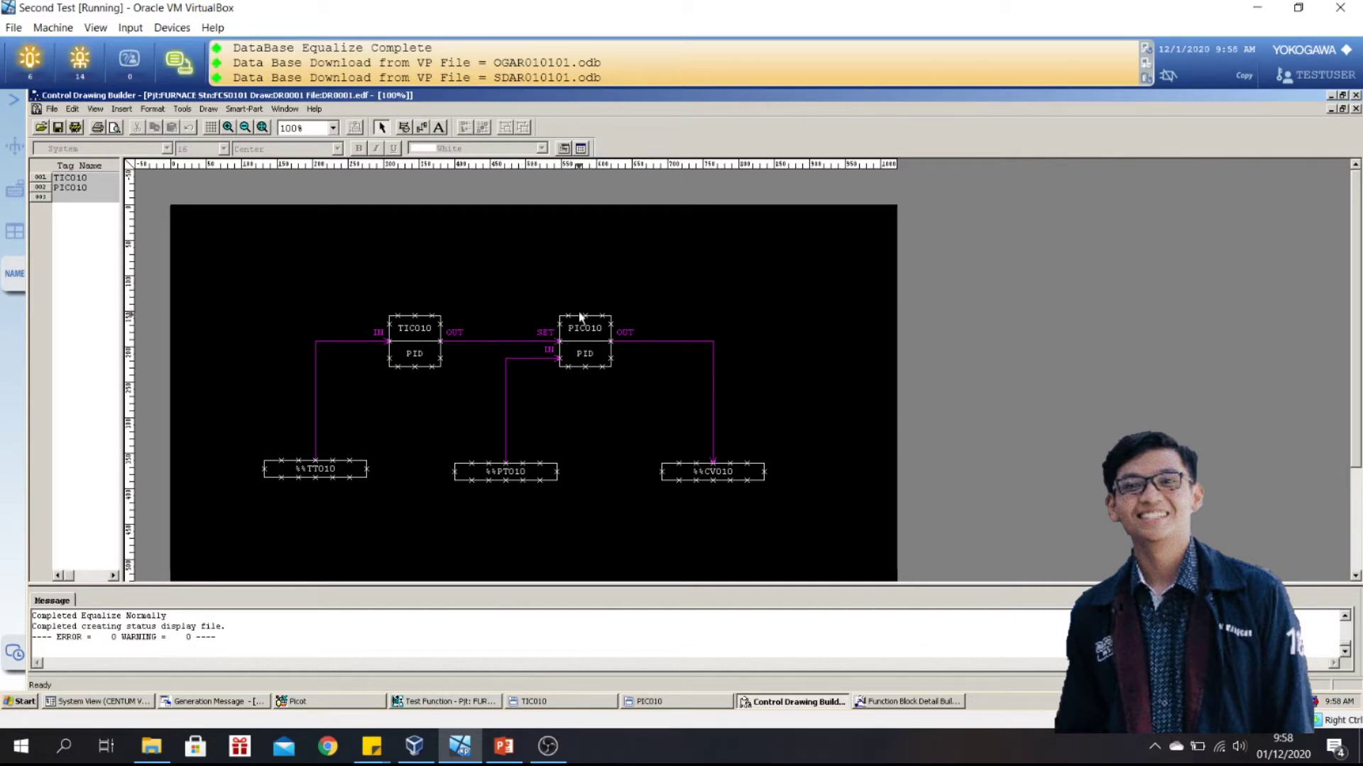
- Check the IO1 terminal name options for the wire running from TIC010 to PIC010
left_click(543, 341)
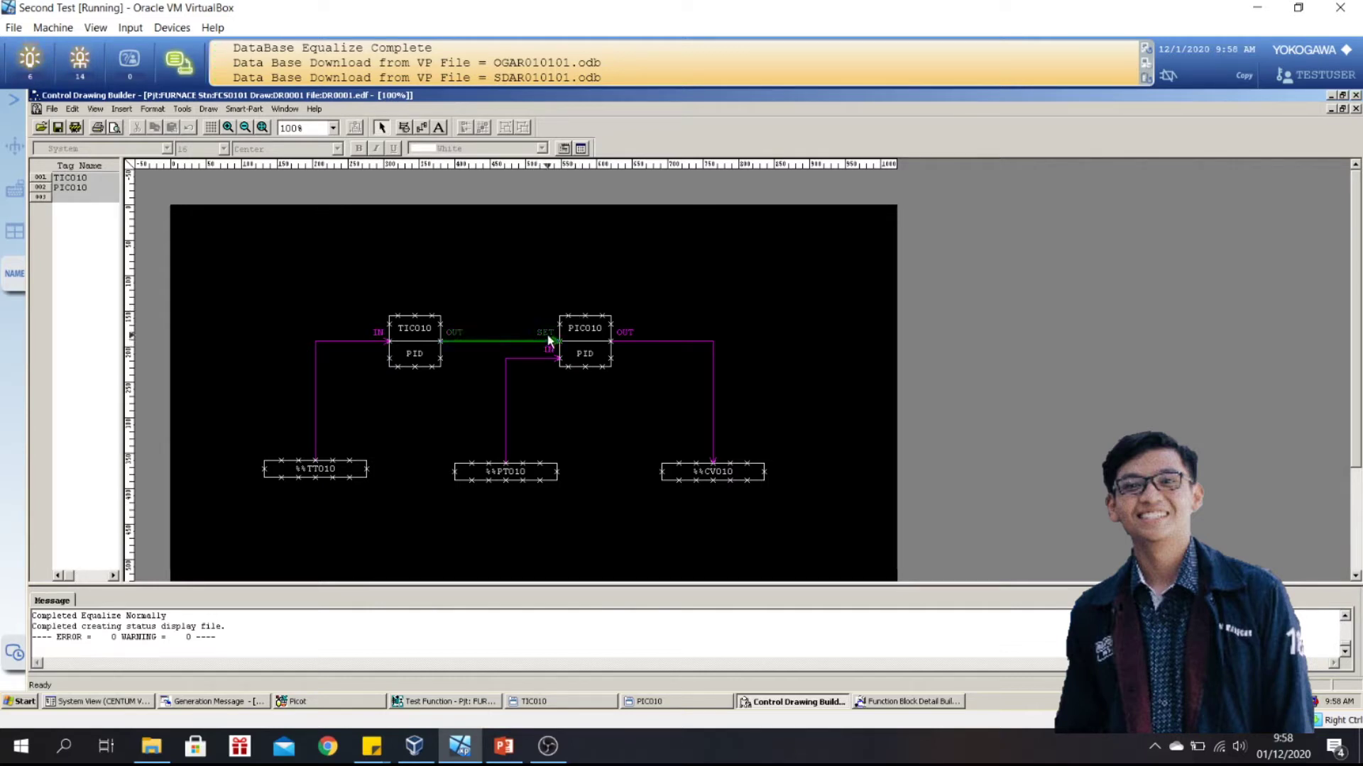
right_click(550, 342)
mouse_move(578, 364)
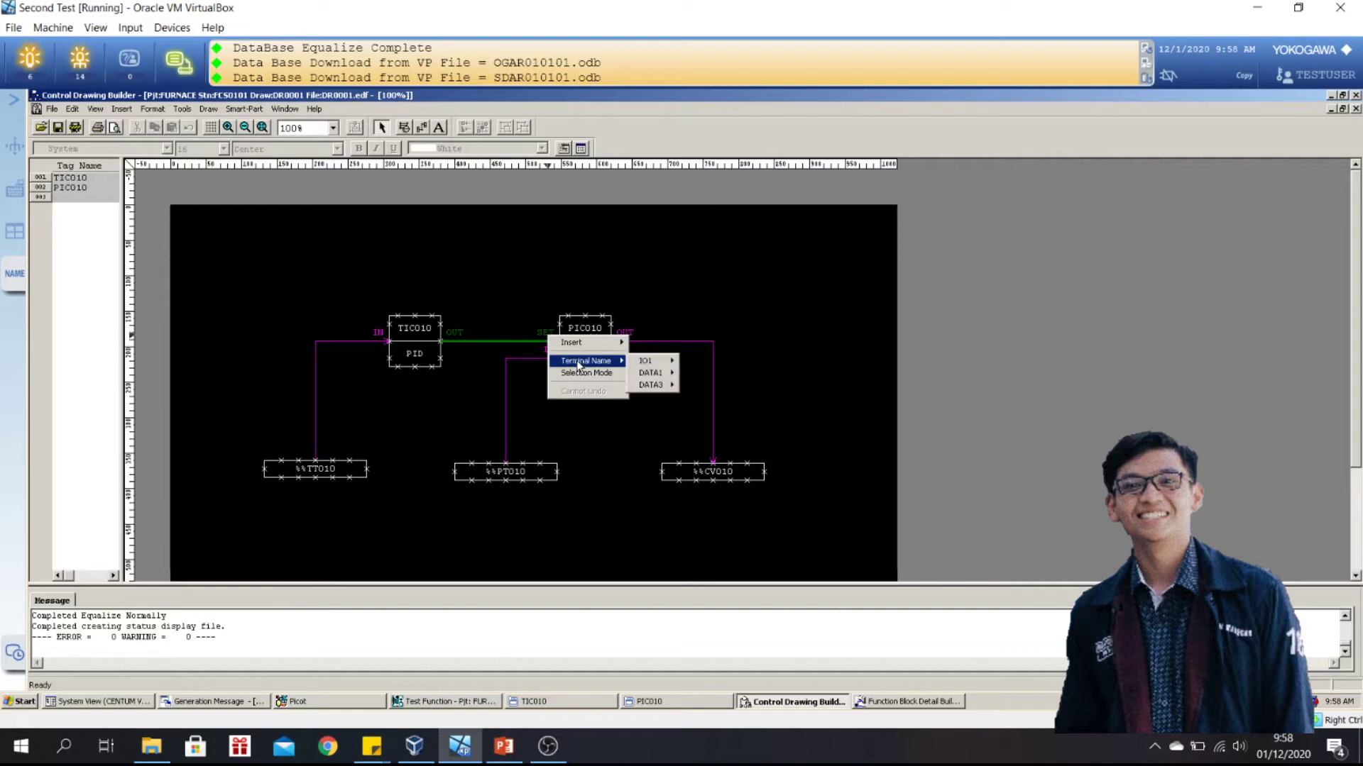
mouse_move(660, 362)
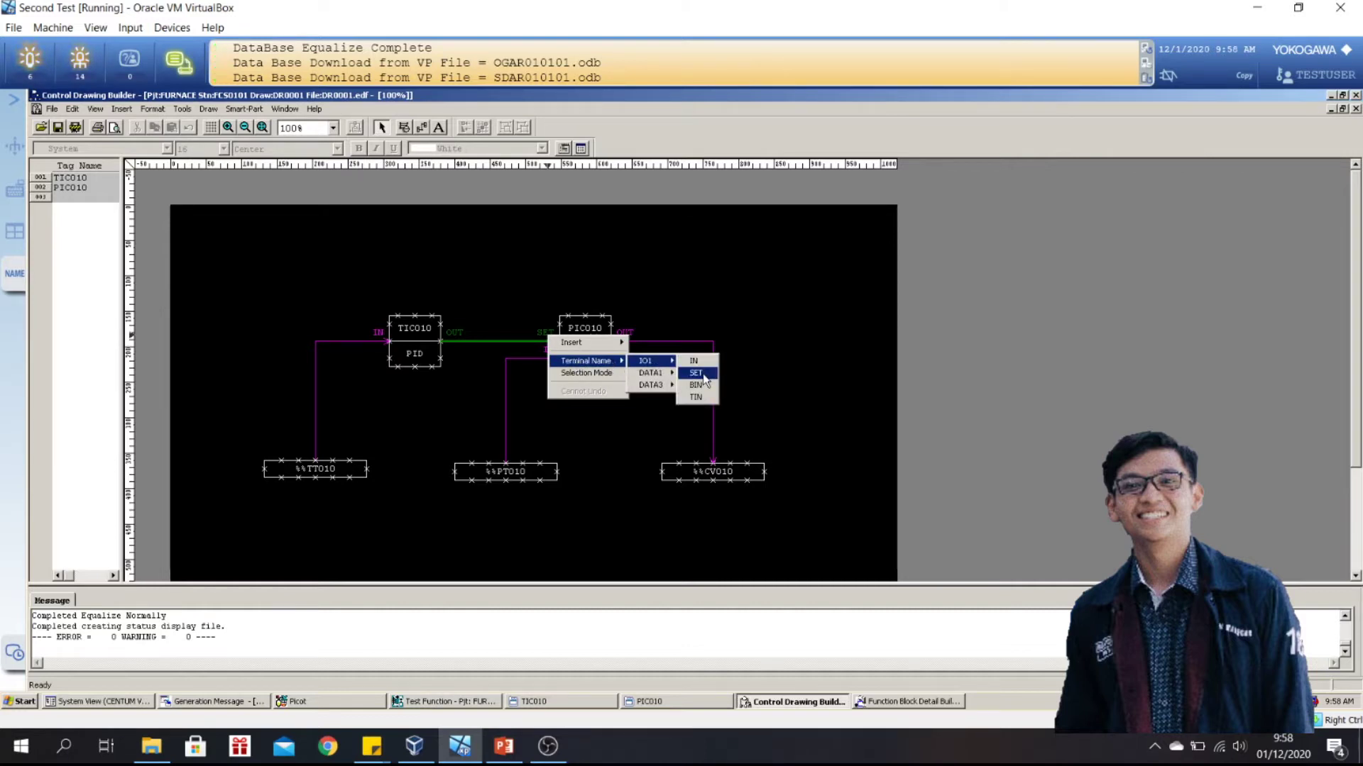
left_click(779, 352)
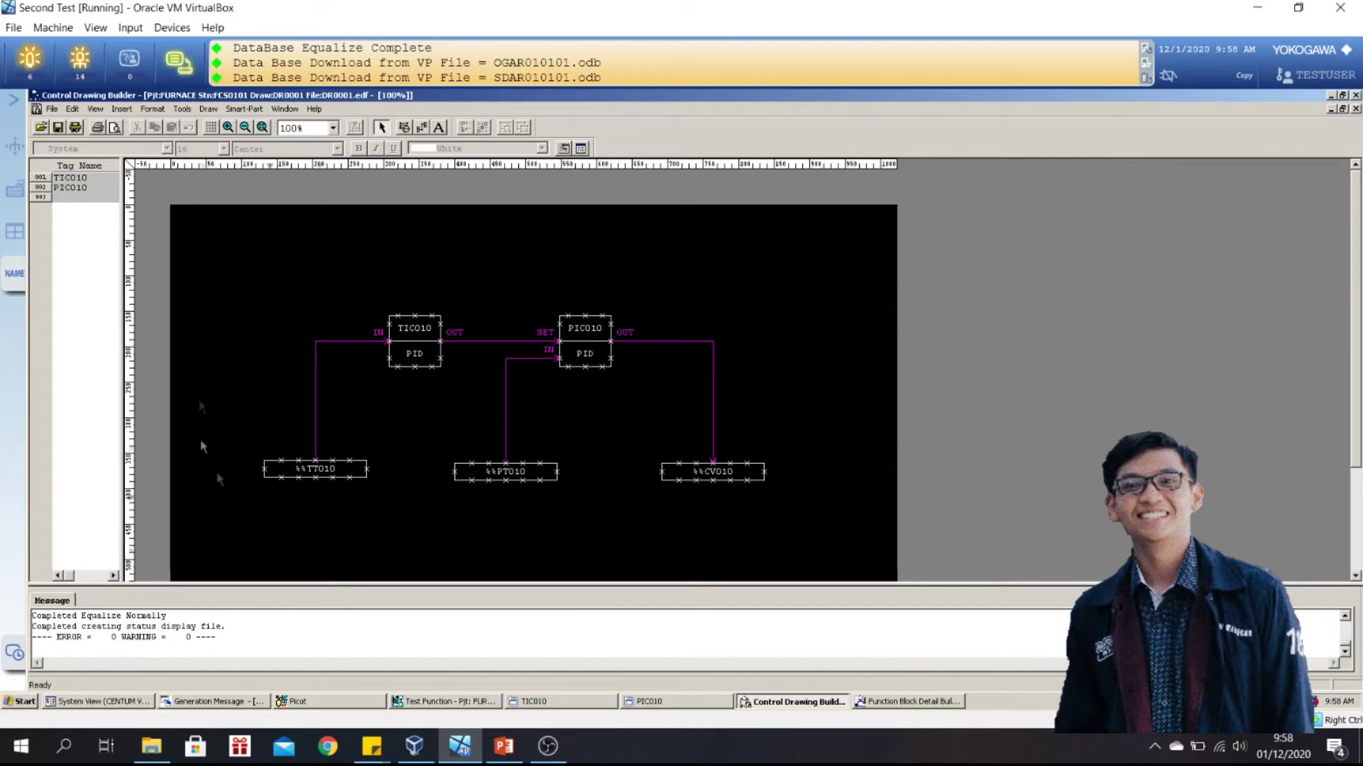
- Save control drawing DR0001 and download it to the FCS
left_click(58, 129)
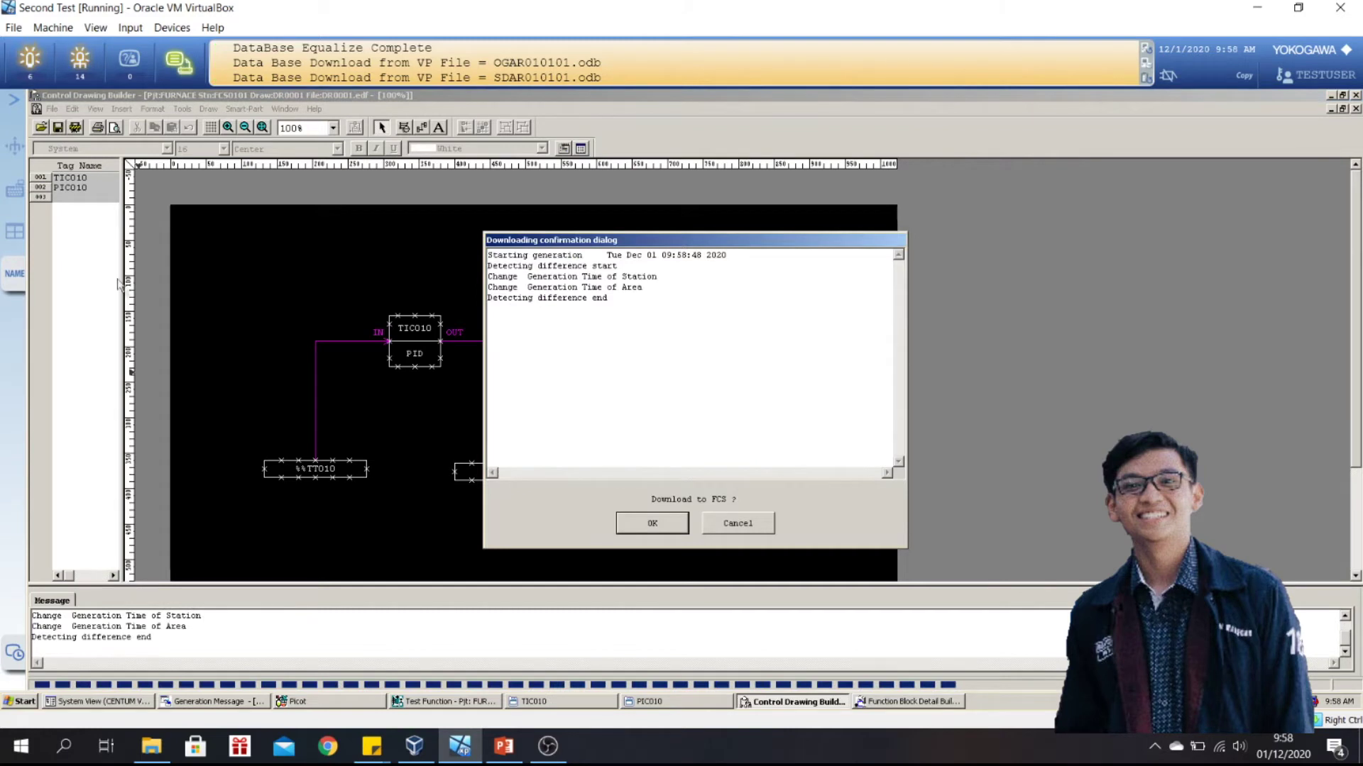
left_click(652, 523)
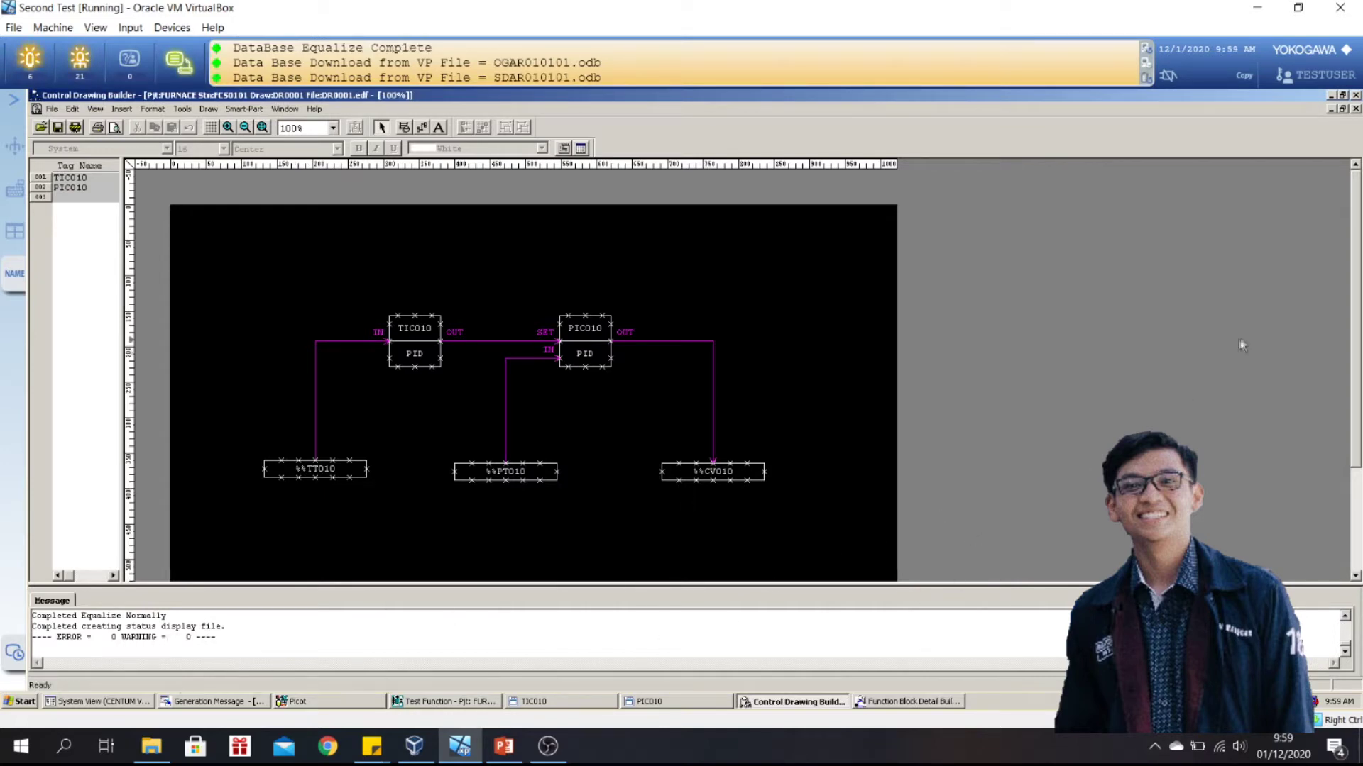
- Try to close the DR0001 control drawing, and minimize its window to return to the project tree
left_click(1355, 97)
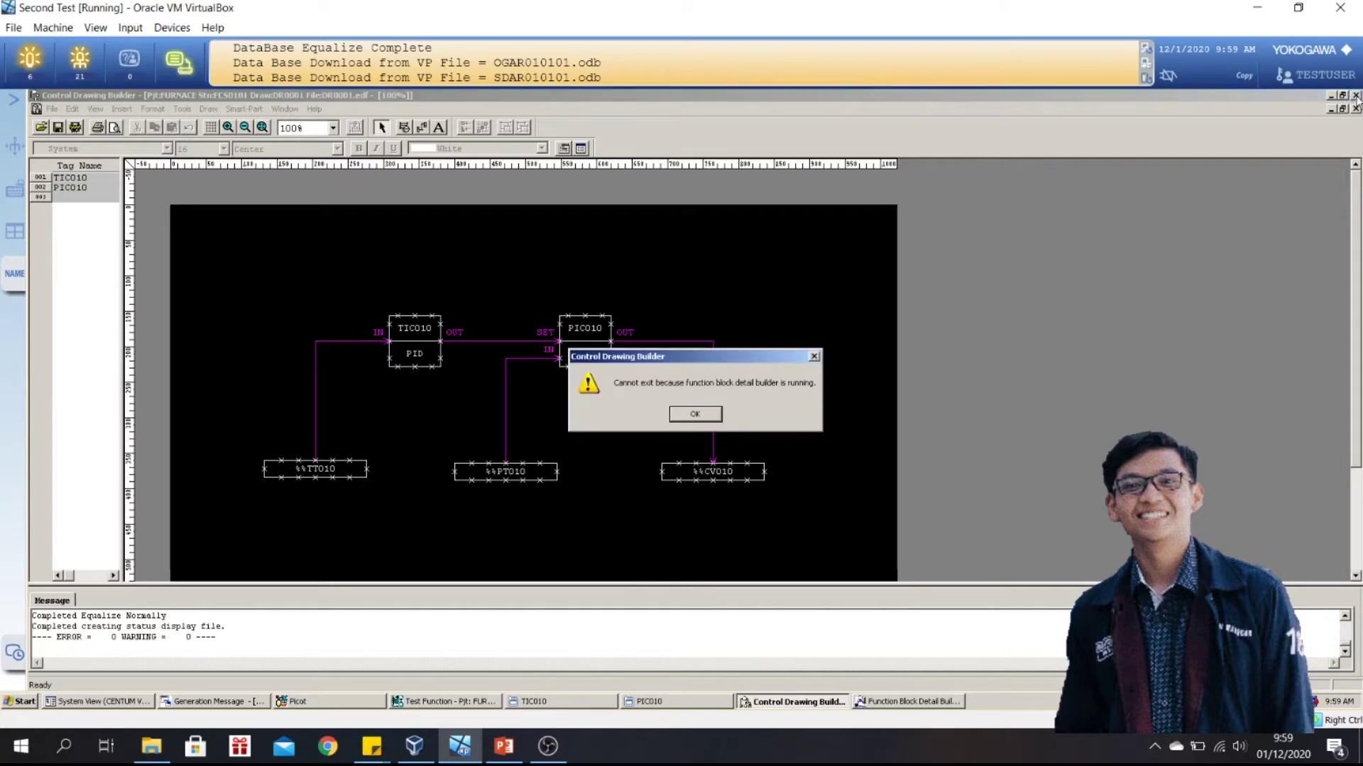
left_click(705, 420)
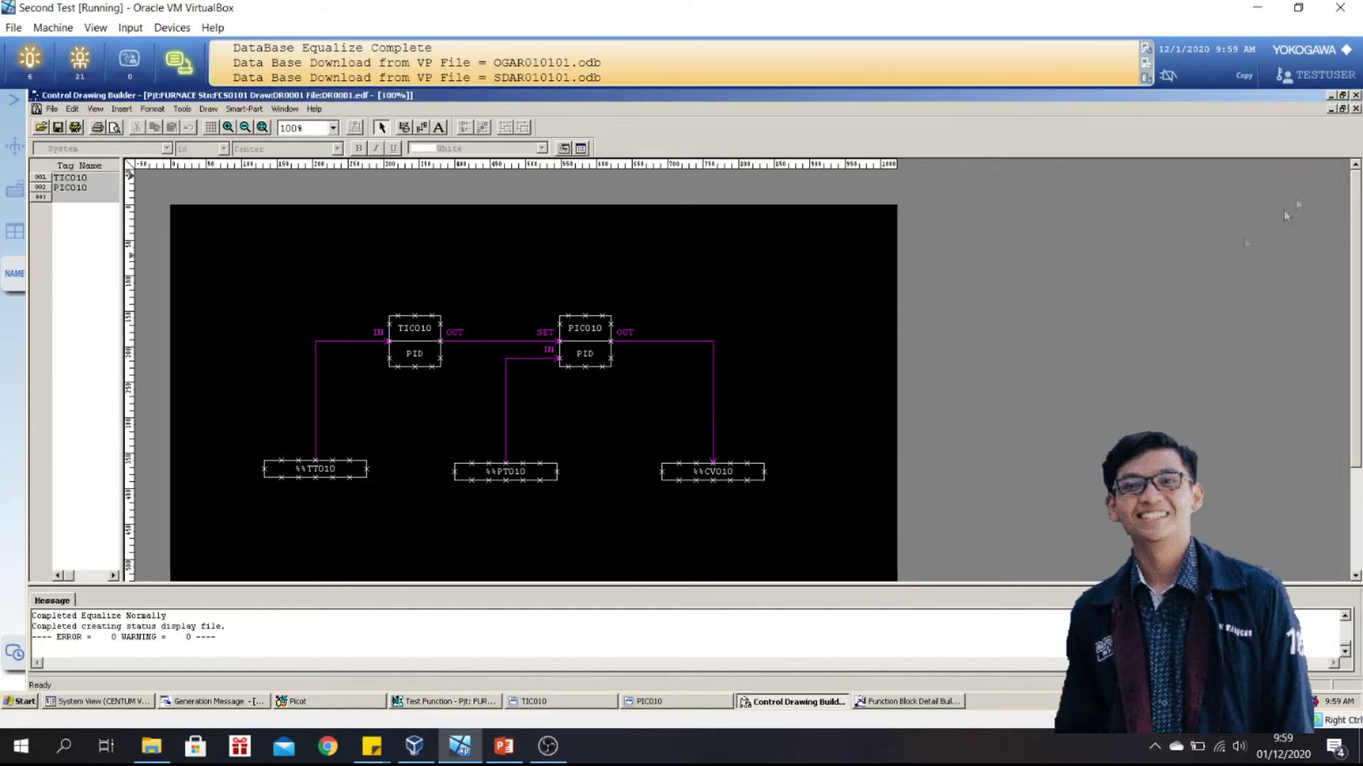
left_click(1331, 96)
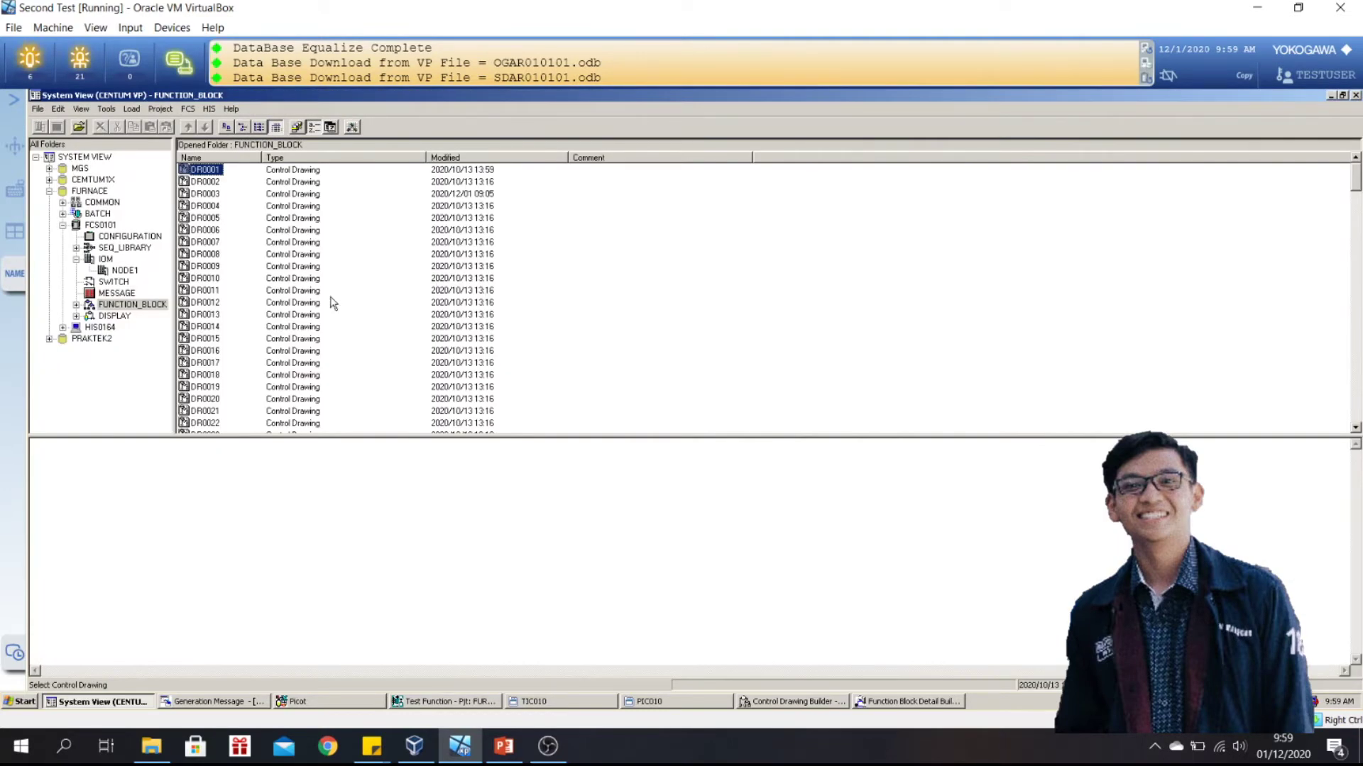
left_click(78, 318)
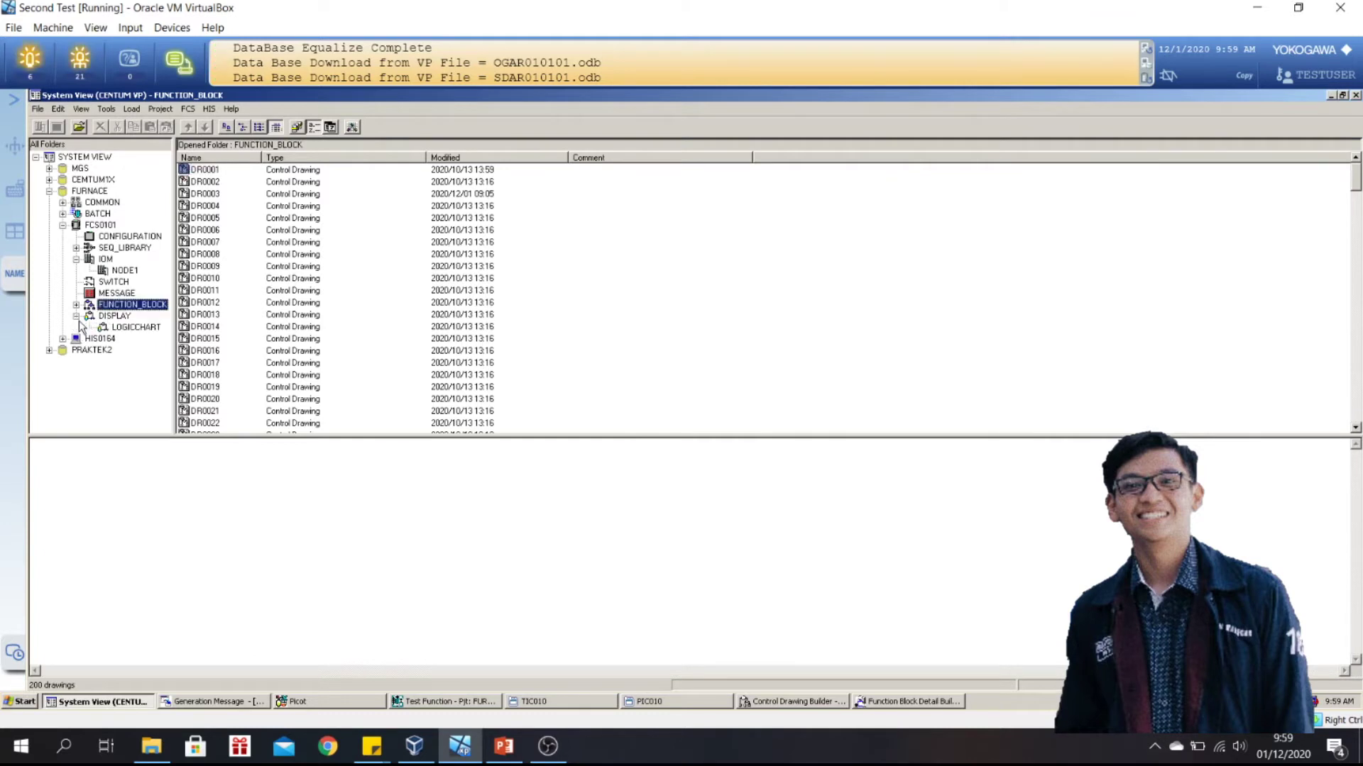
left_click(78, 319)
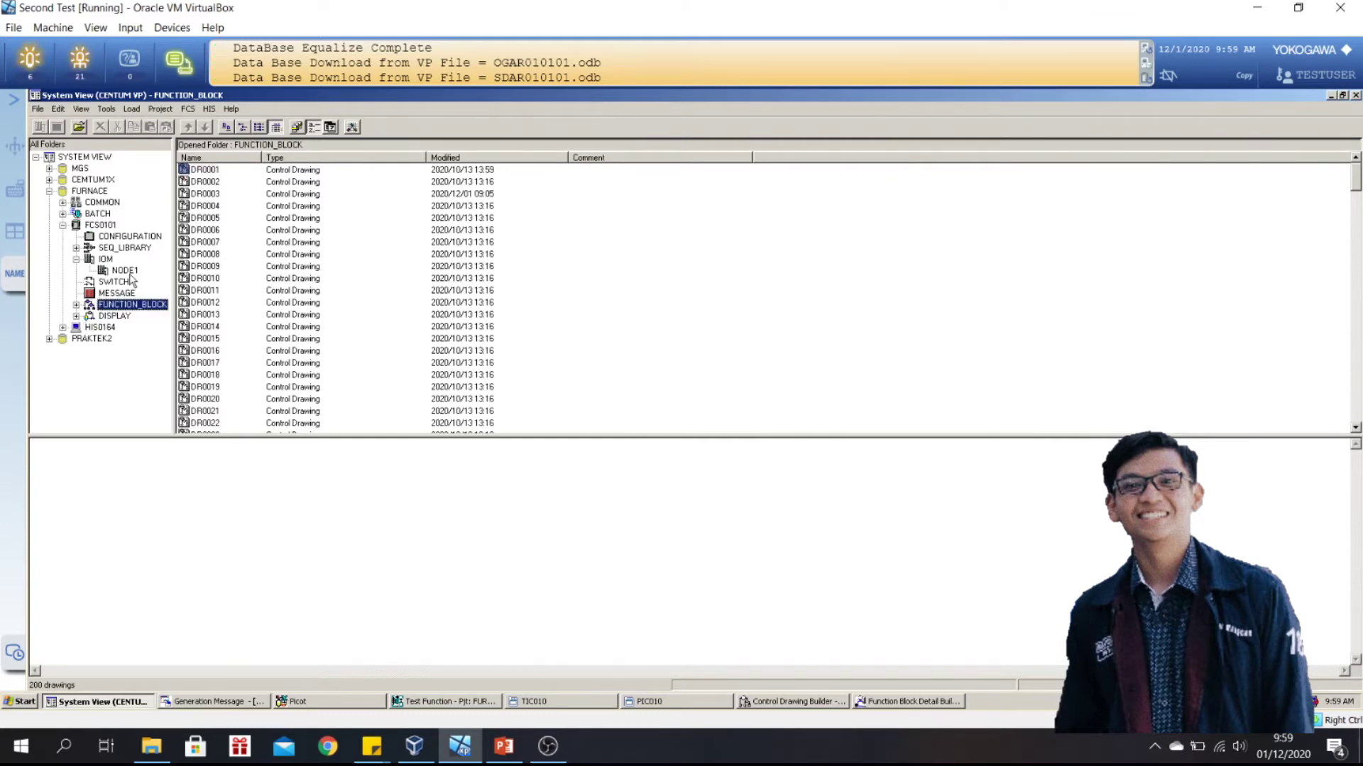
- Open the SwitchDef common switch file of FCS0101, examine the tag names around %SW0600 to %SW0604, and close it
left_click(115, 283)
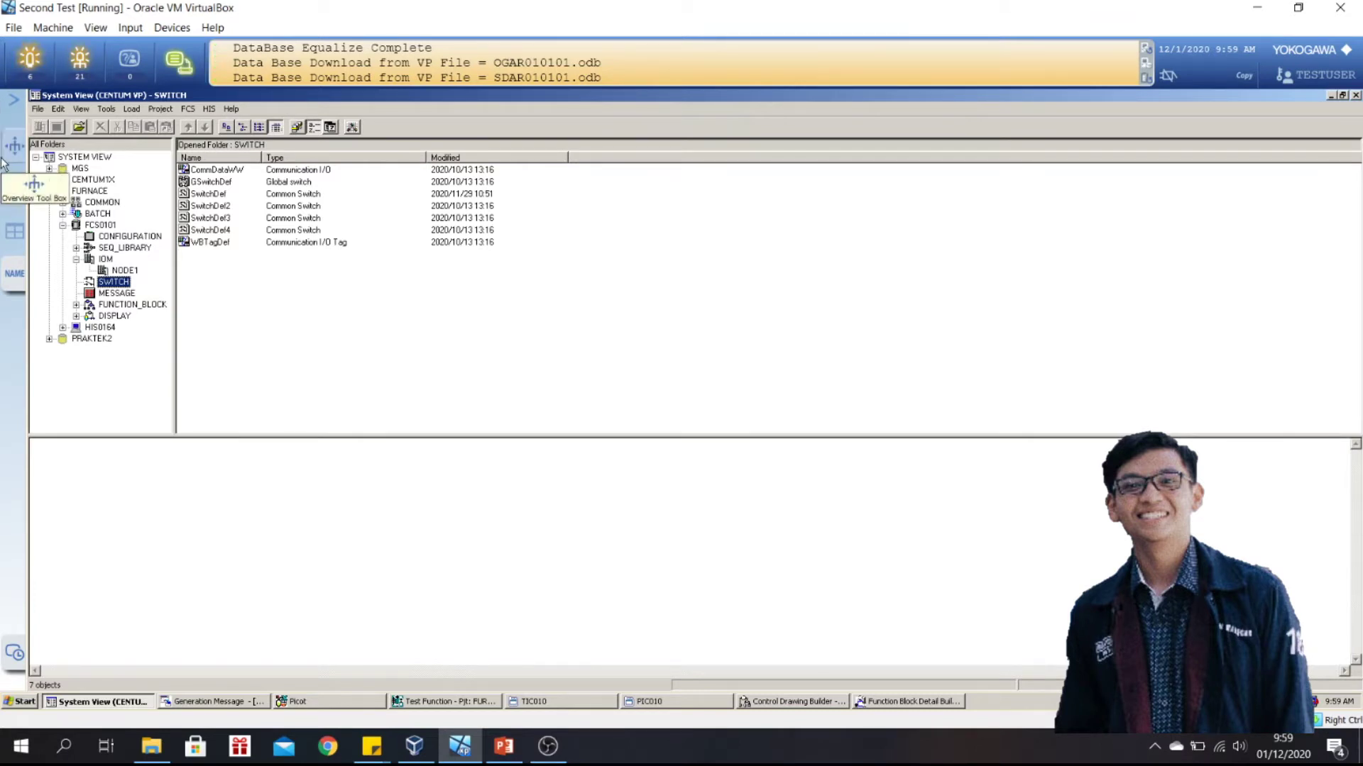
left_click(205, 196)
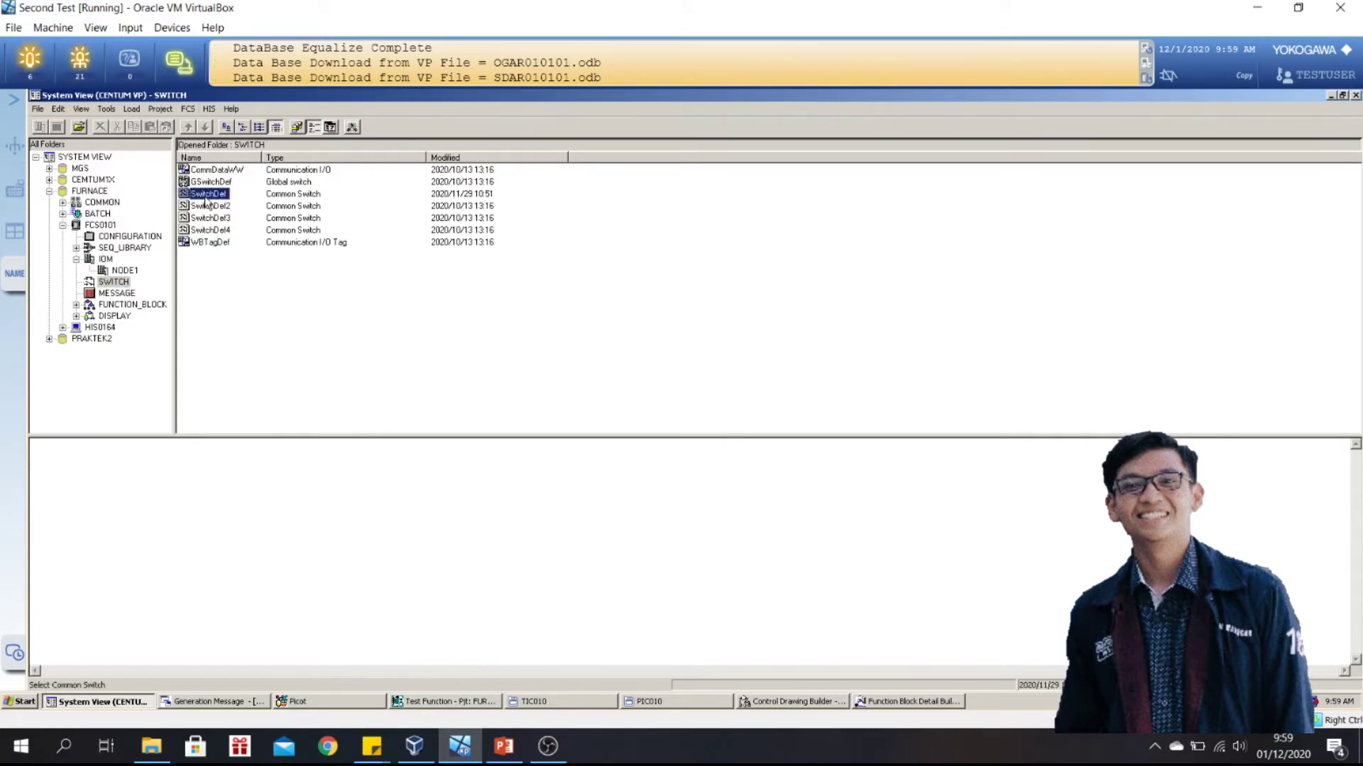
double_click(206, 195)
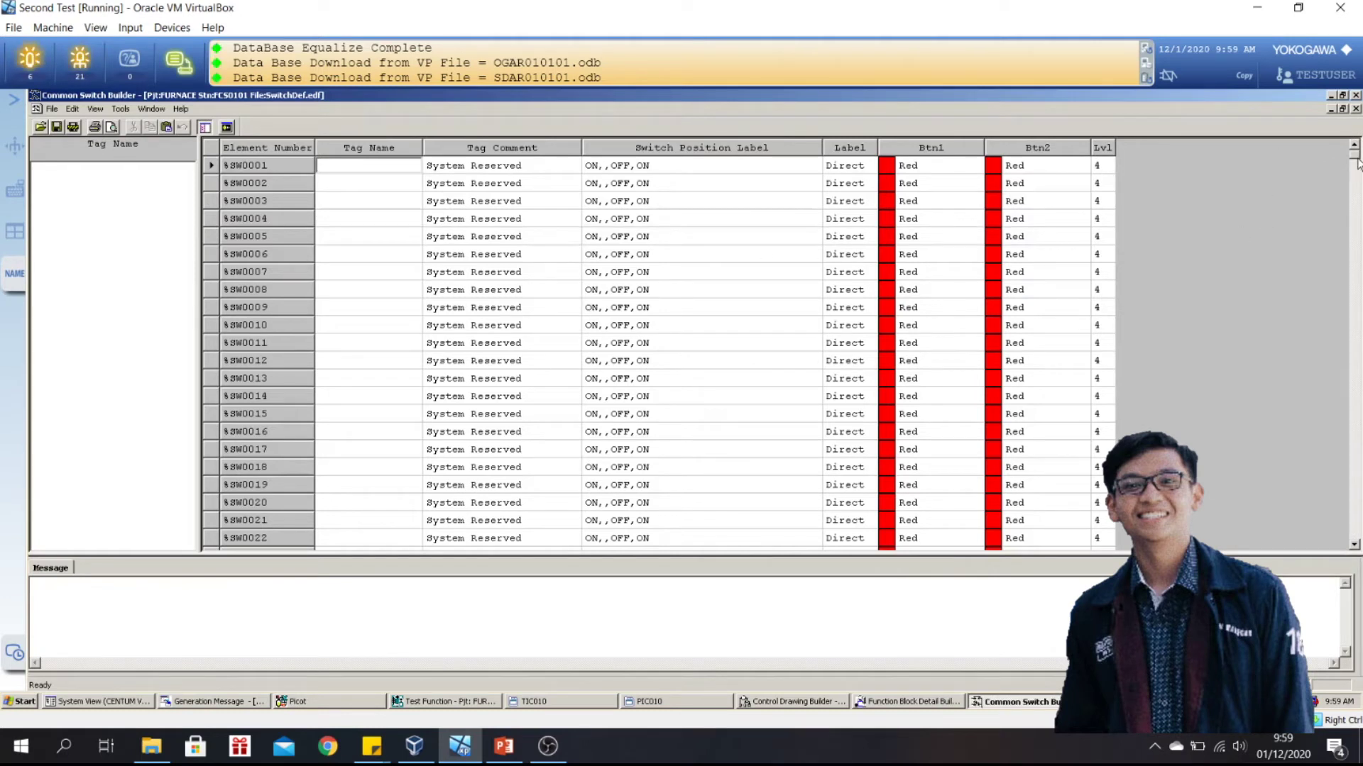
left_click_drag(1354, 161, 1348, 388)
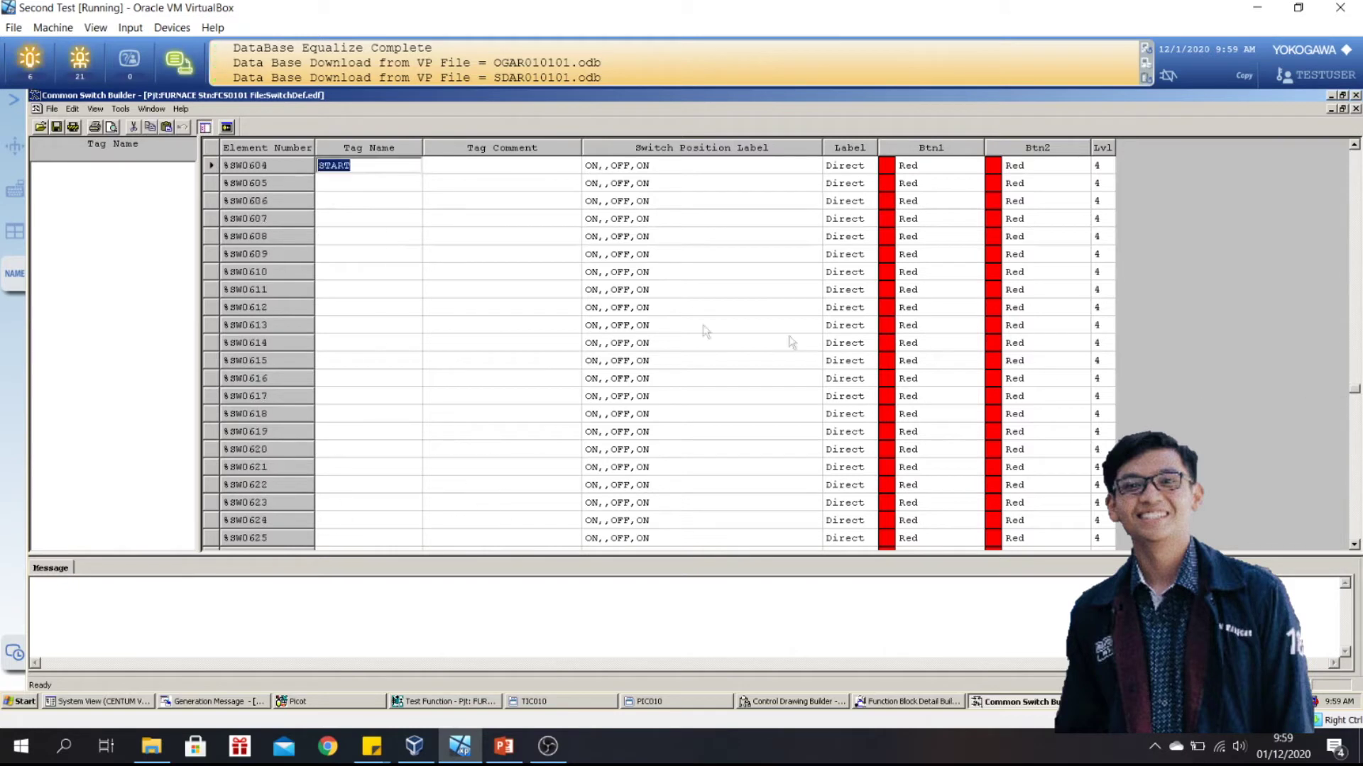
scroll(470, 316, "up", 5)
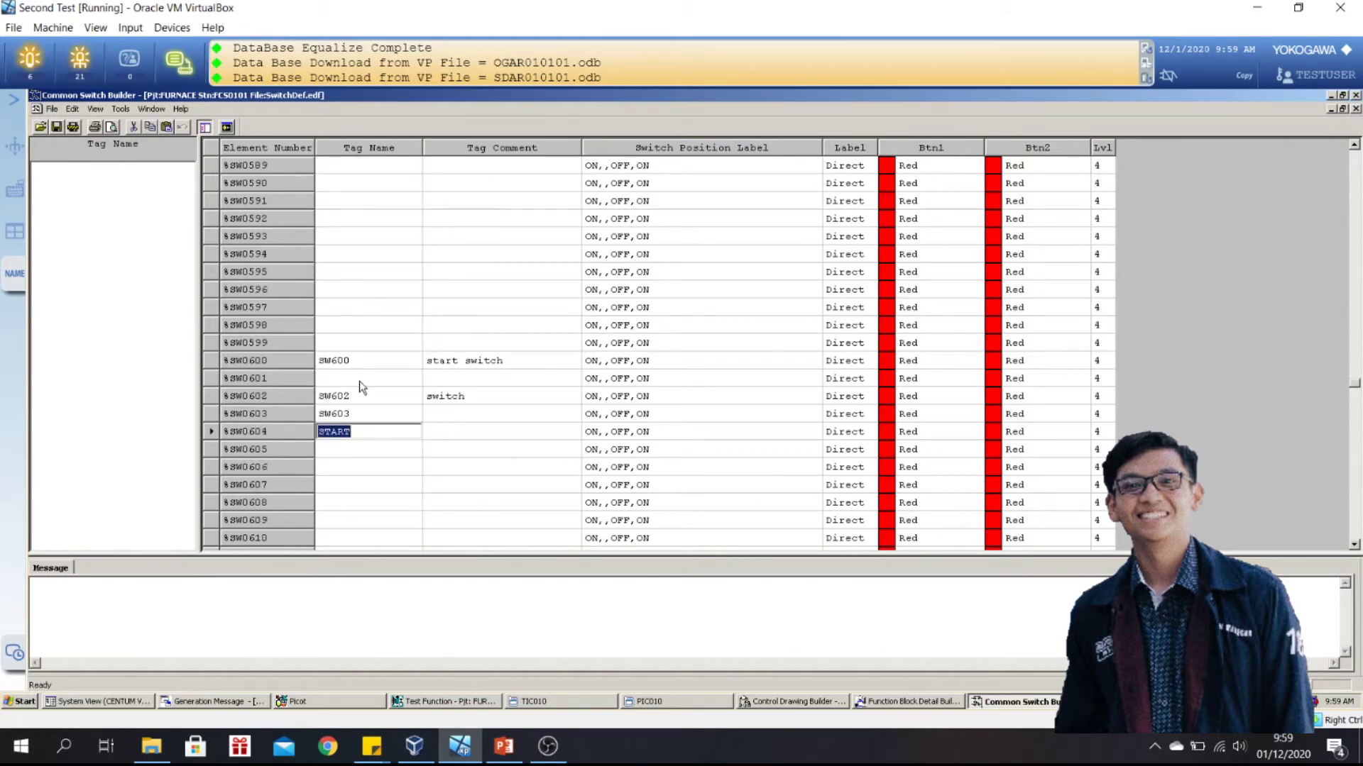
left_click(427, 432)
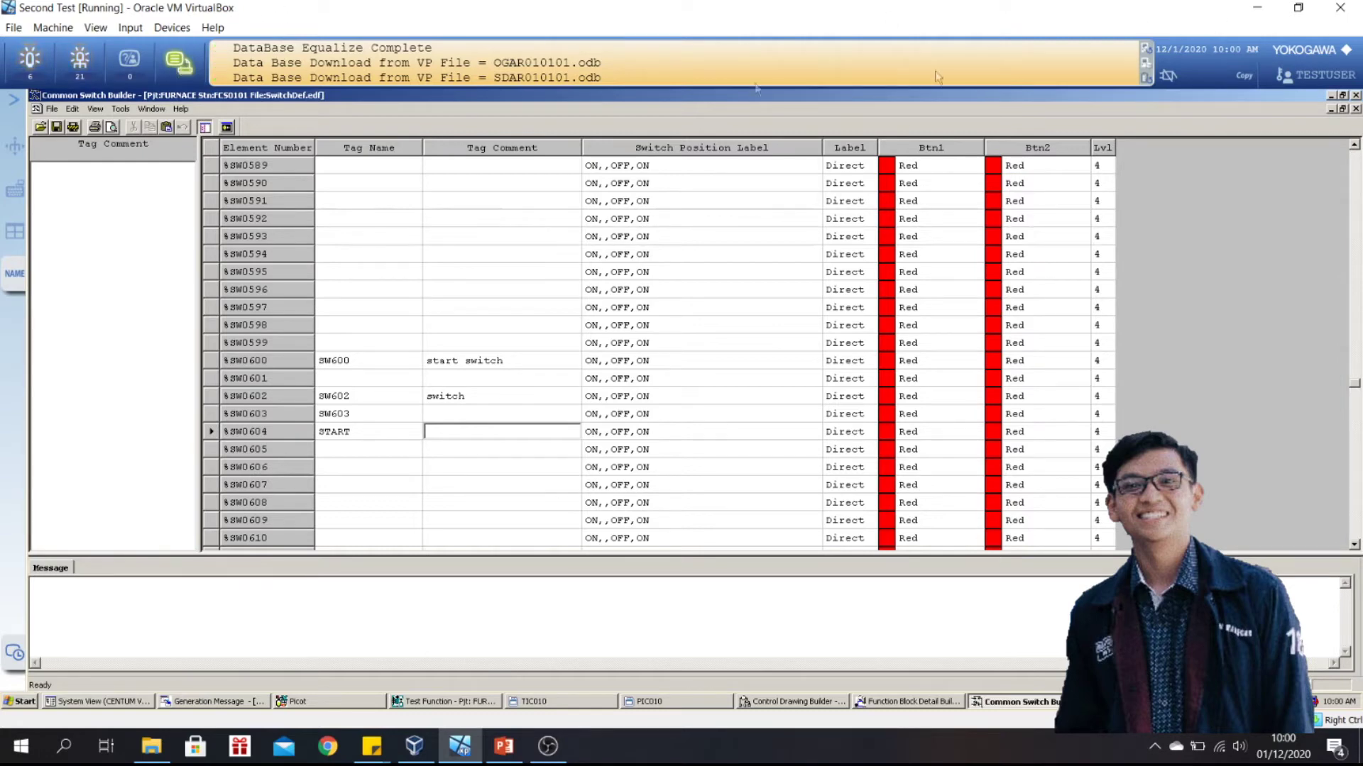
left_click(1355, 94)
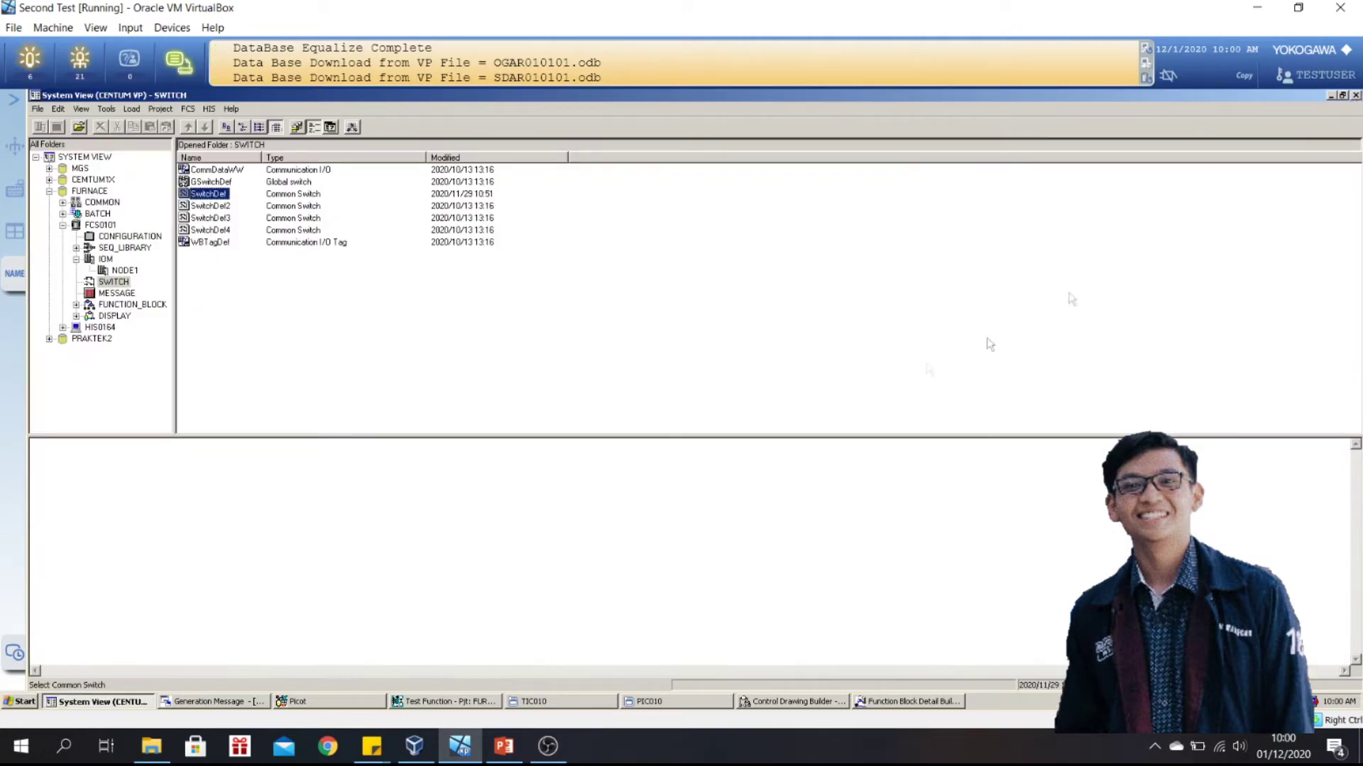
- Open control drawing DR0003 from FCS0101's FUNCTION_BLOCK folder in a maximized window
left_click(126, 306)
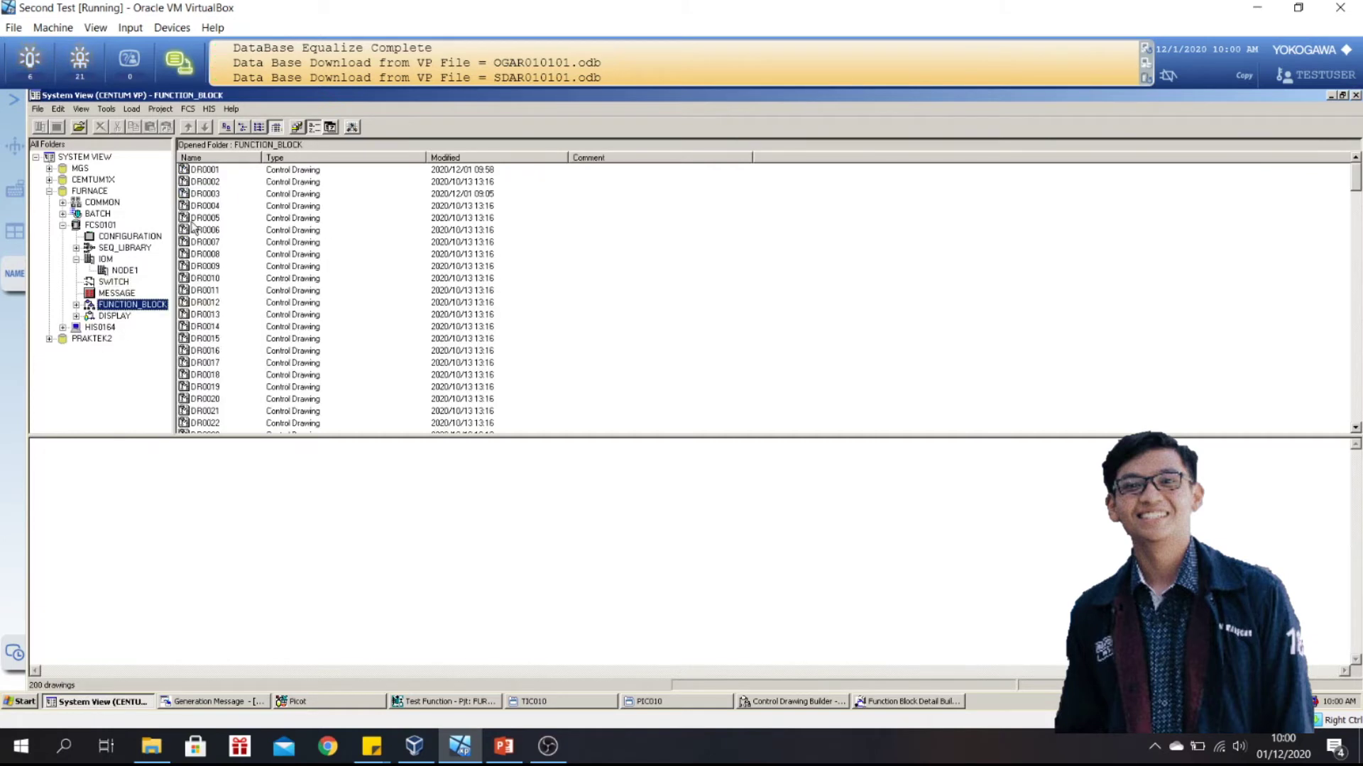
double_click(199, 195)
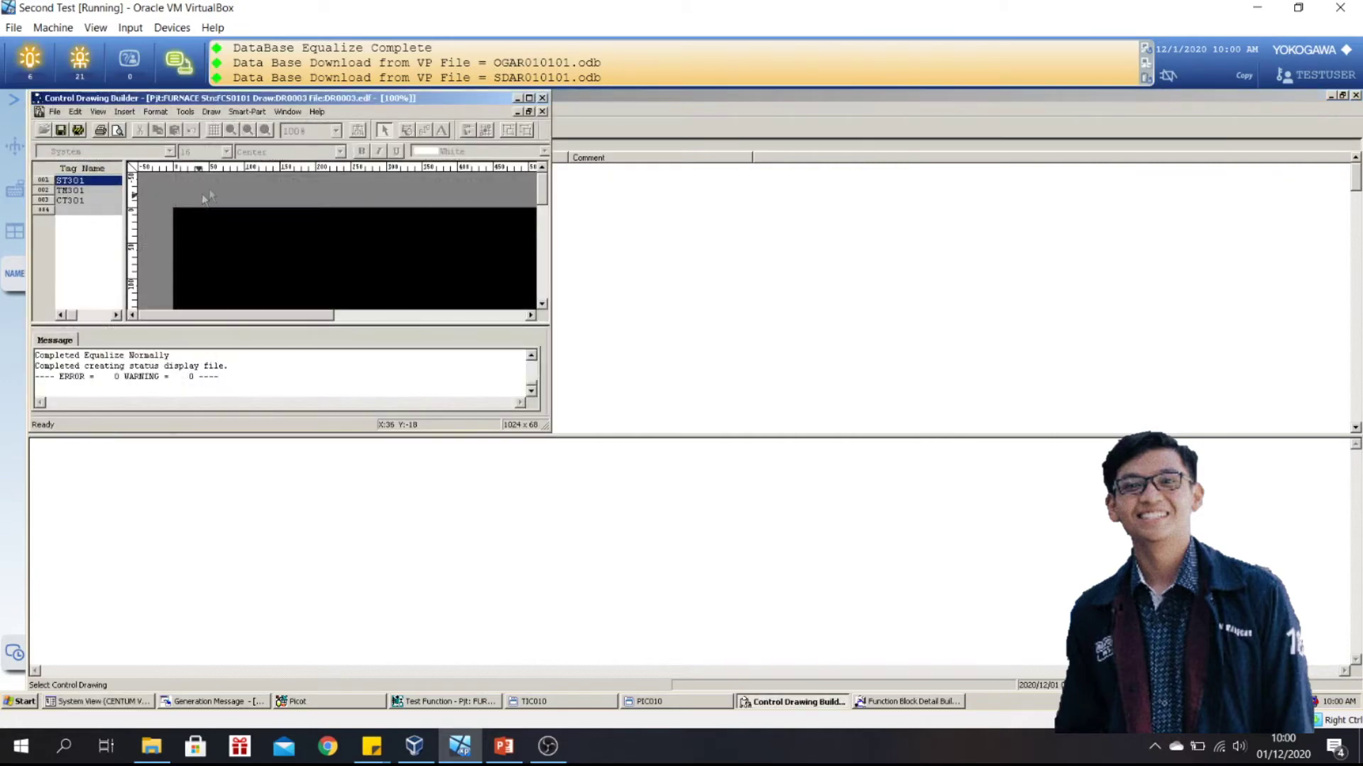
left_click(529, 98)
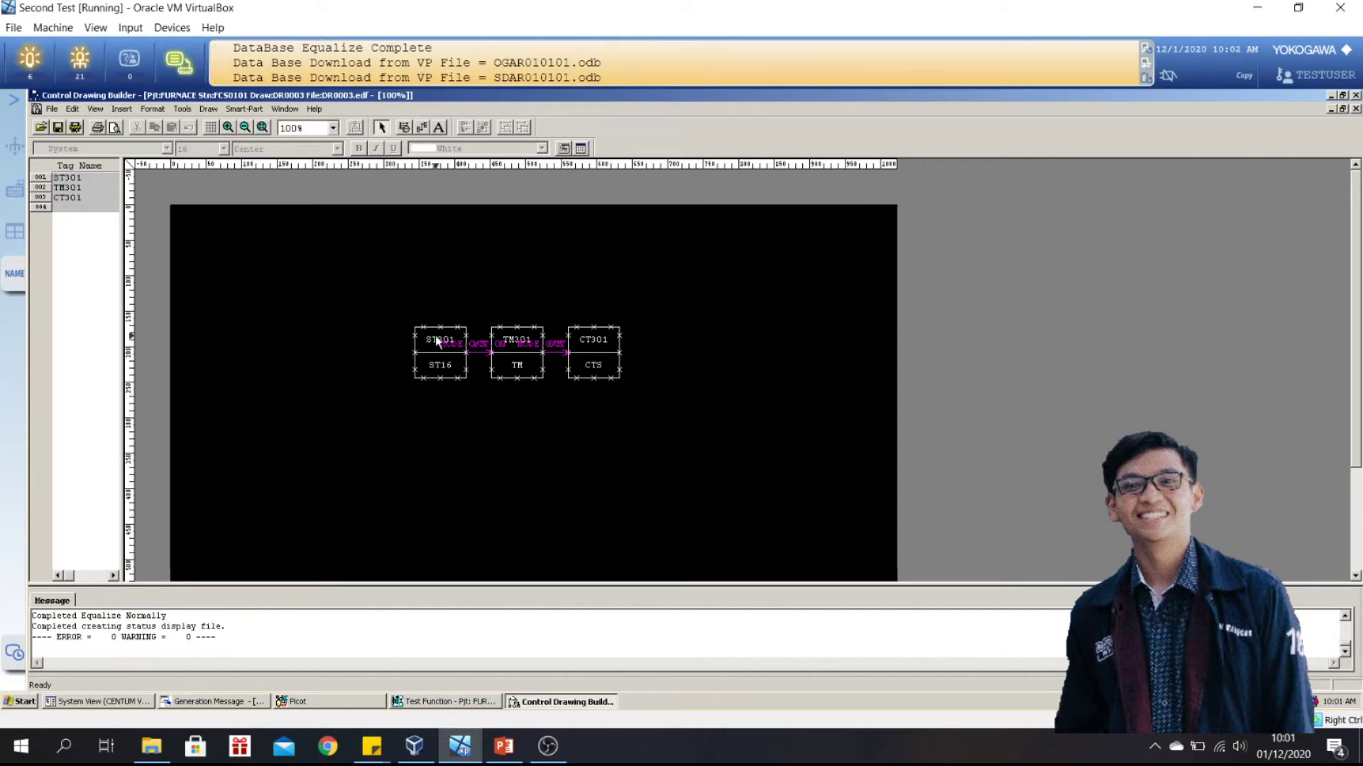
- Open the details of the ST301 block, examine the conditions and actions in its sequence table, and close it
right_click(437, 343)
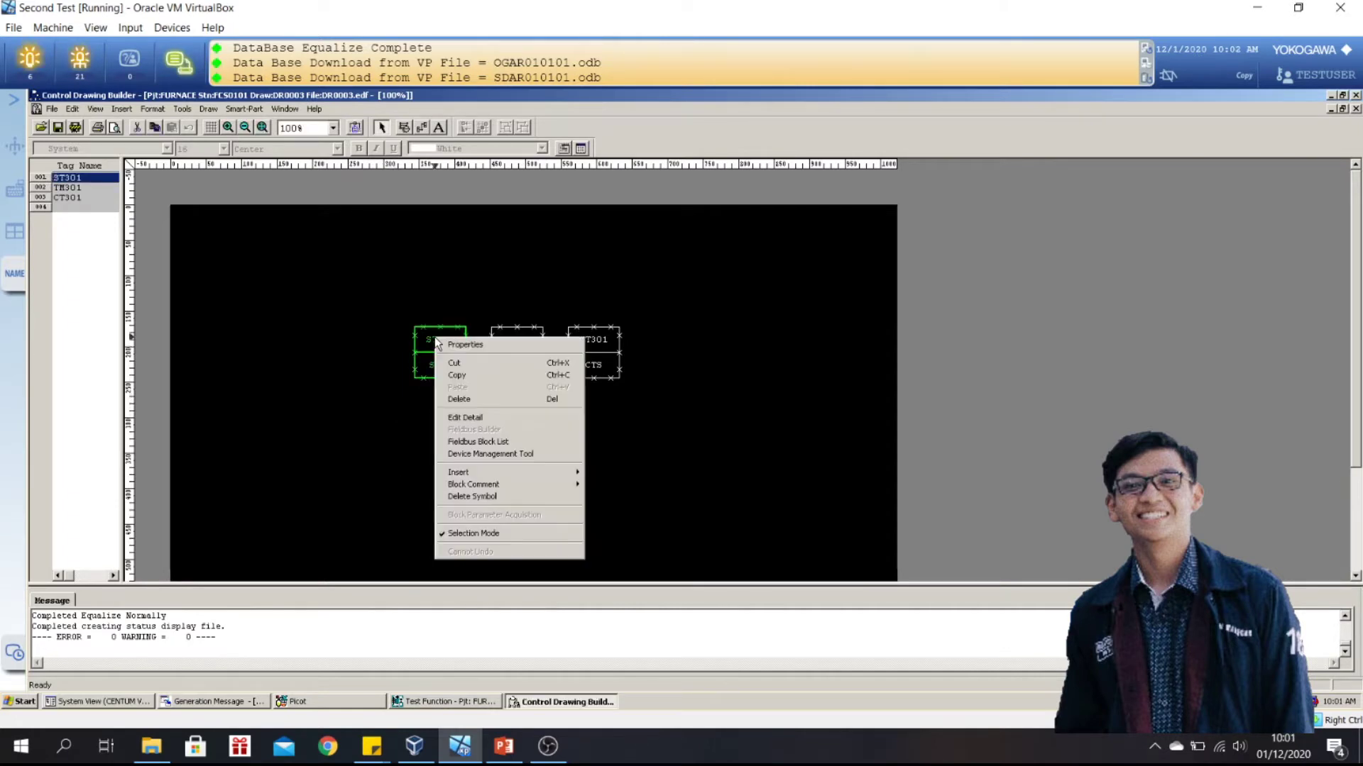
left_click(469, 417)
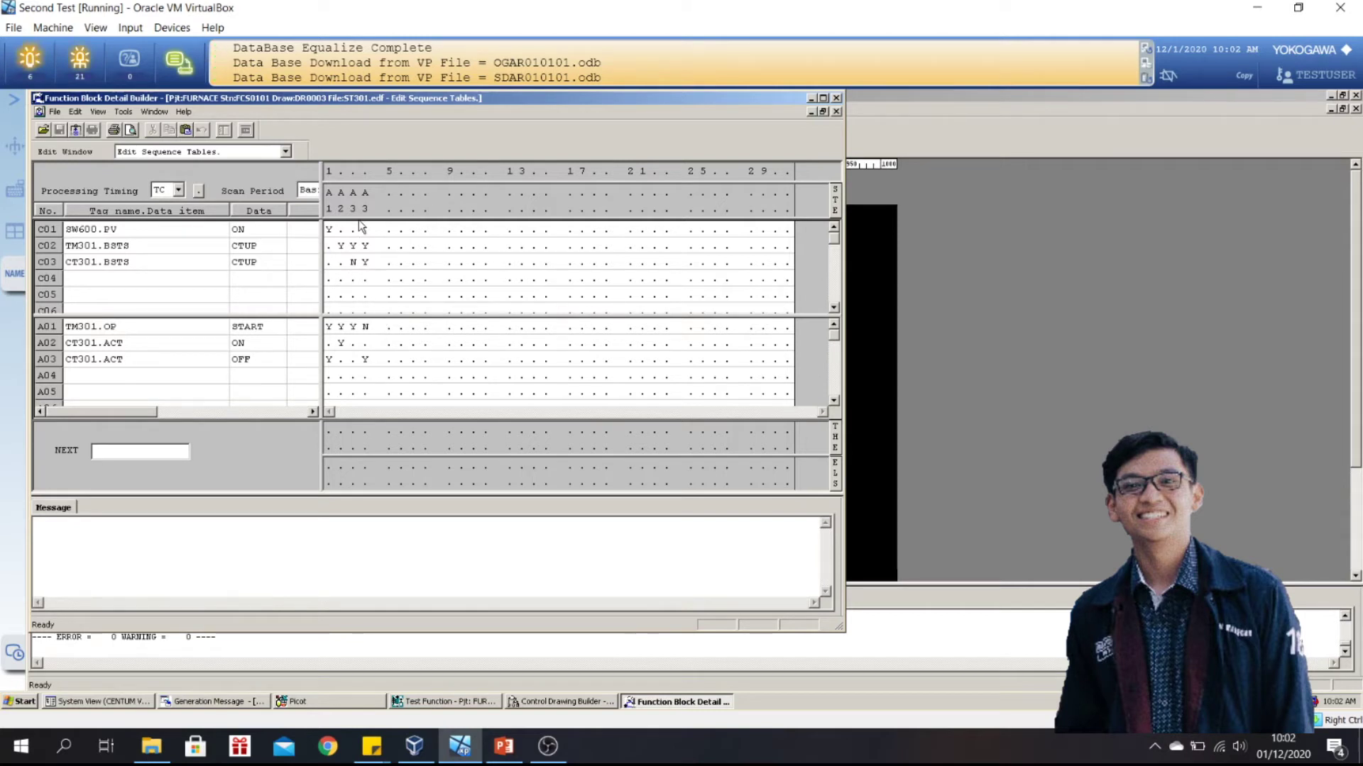
left_click(329, 229)
left_click(342, 246)
left_click(353, 245)
left_click(353, 278)
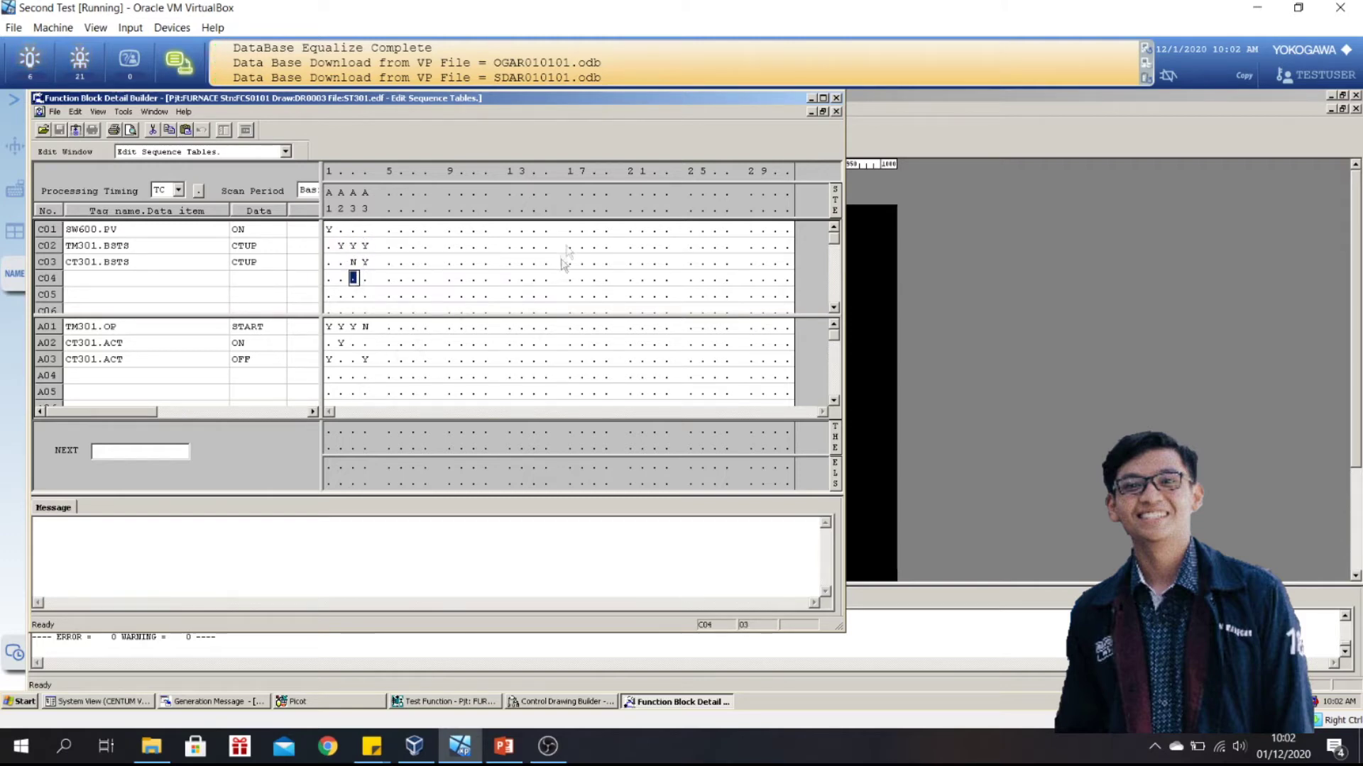
left_click(836, 98)
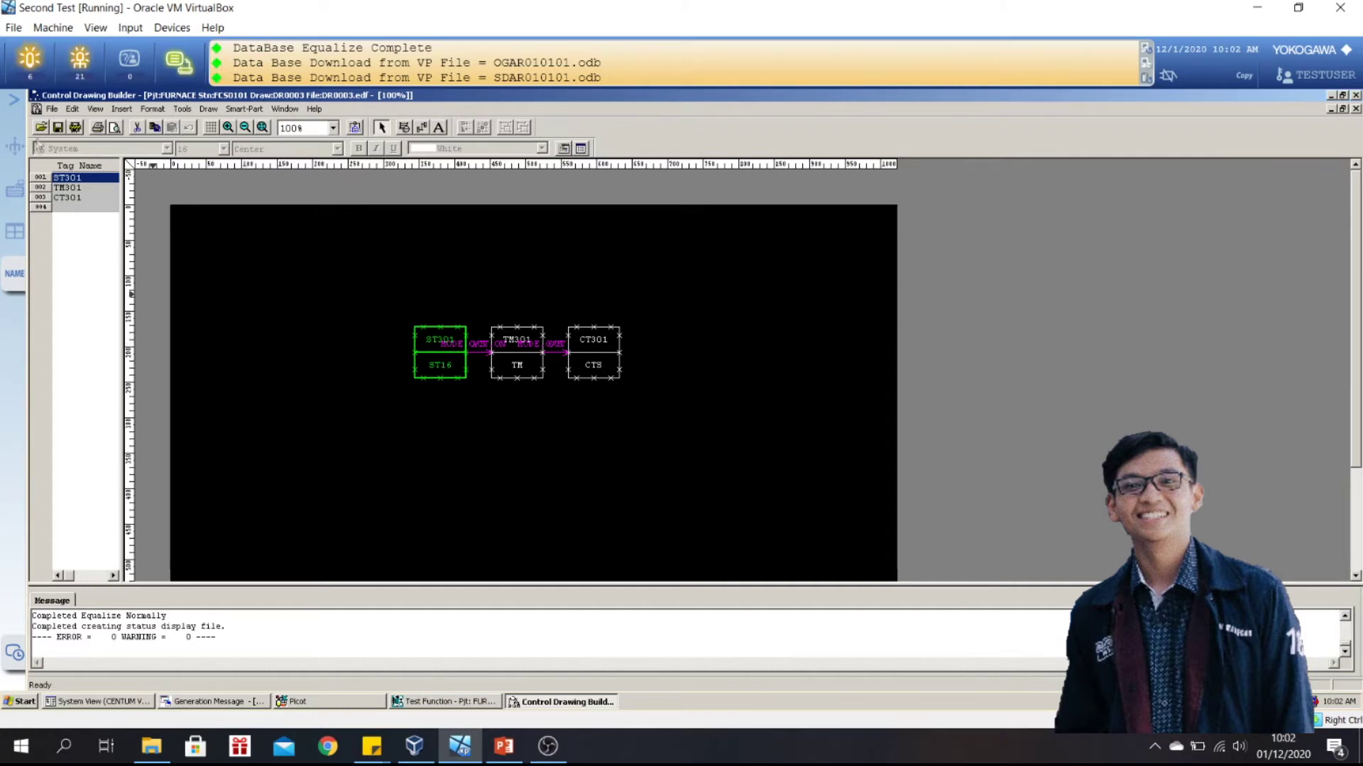
- Save control drawing DR0003, download it to the FCS, and close the drawing
left_click(58, 127)
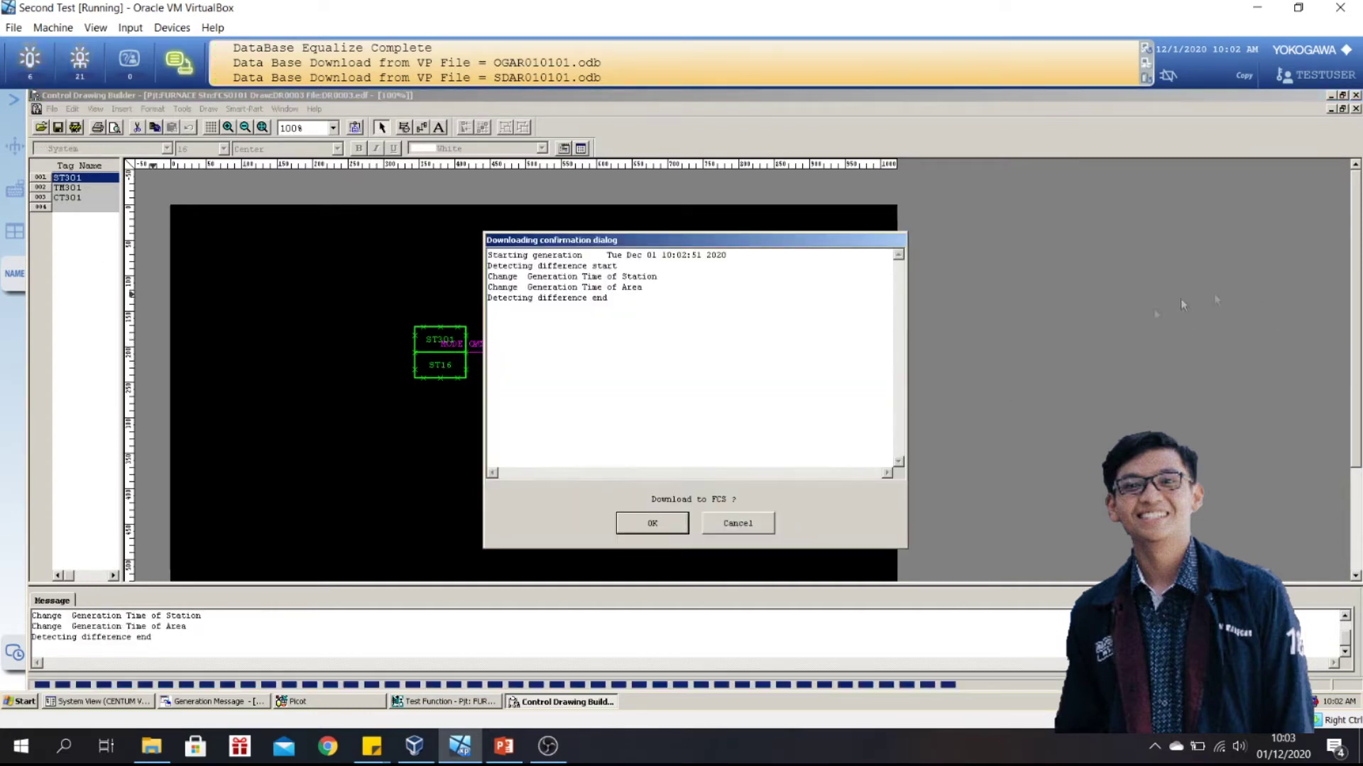
left_click(660, 523)
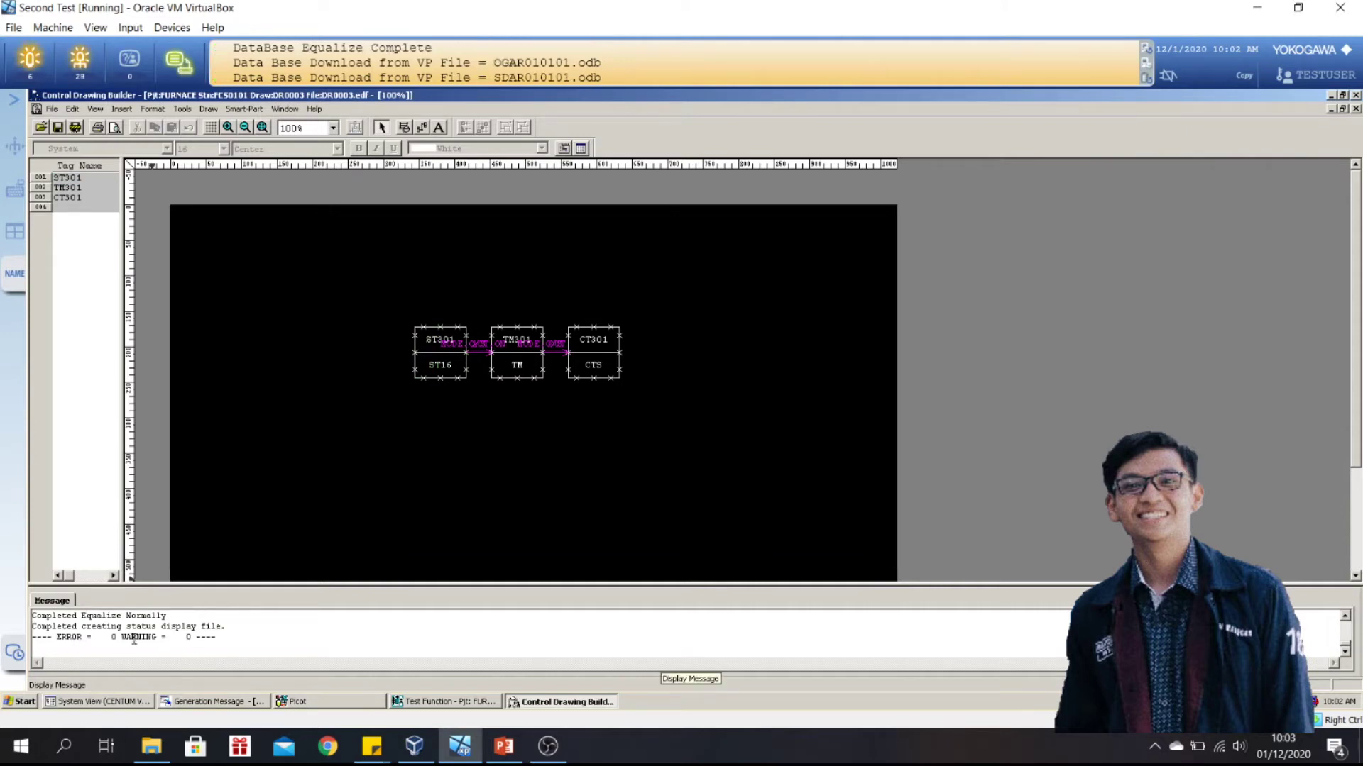
left_click(1356, 95)
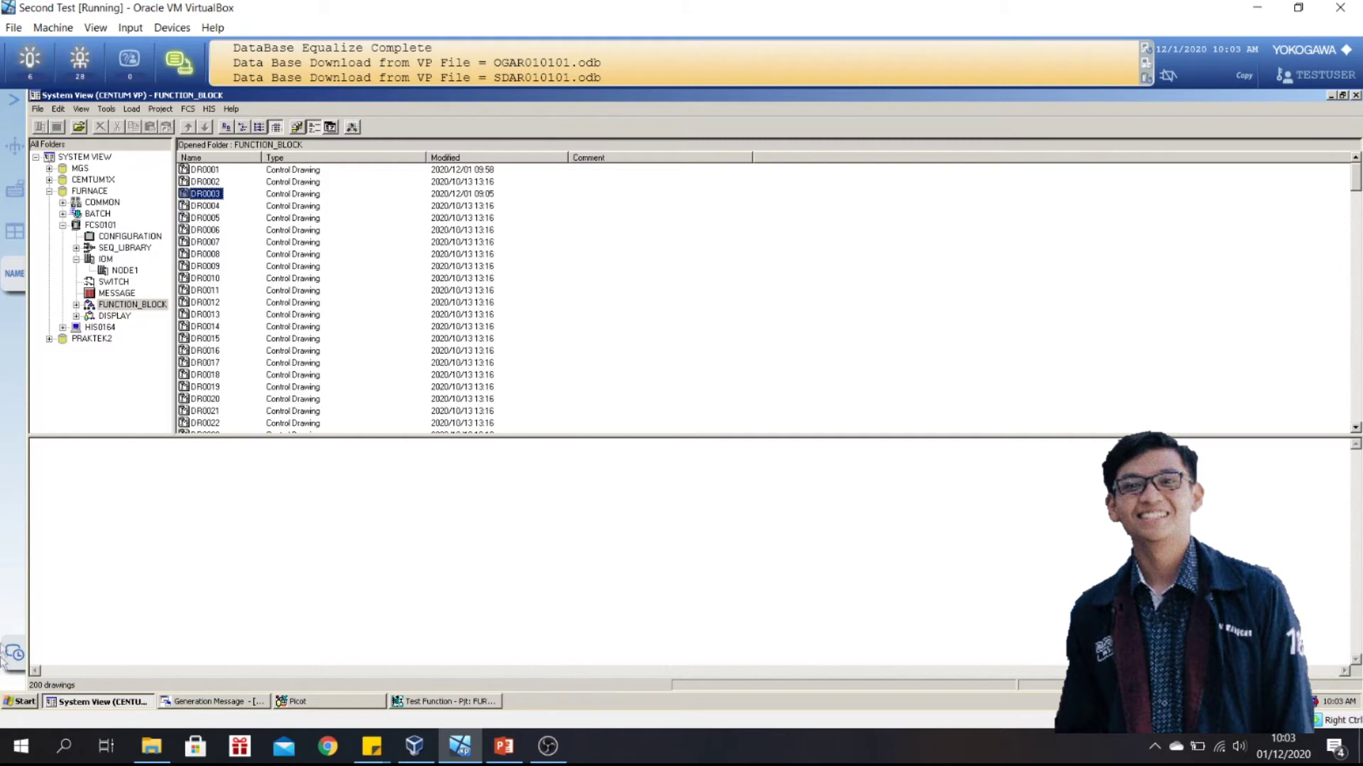
- Set trend block TR0001 in HIS0164's CONFIGURATION folder to Continuous and Rotary Type with a 1 Second sampling period
left_click(62, 327)
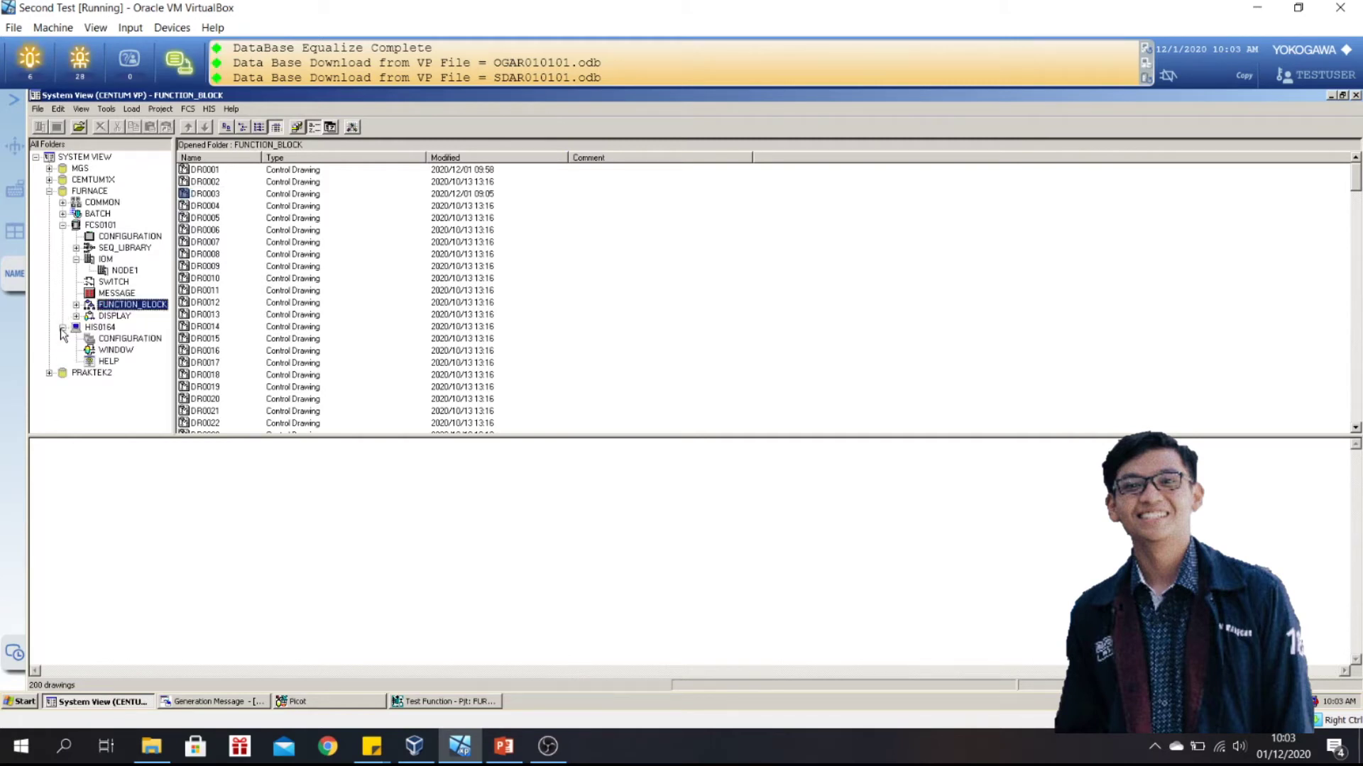
left_click(106, 342)
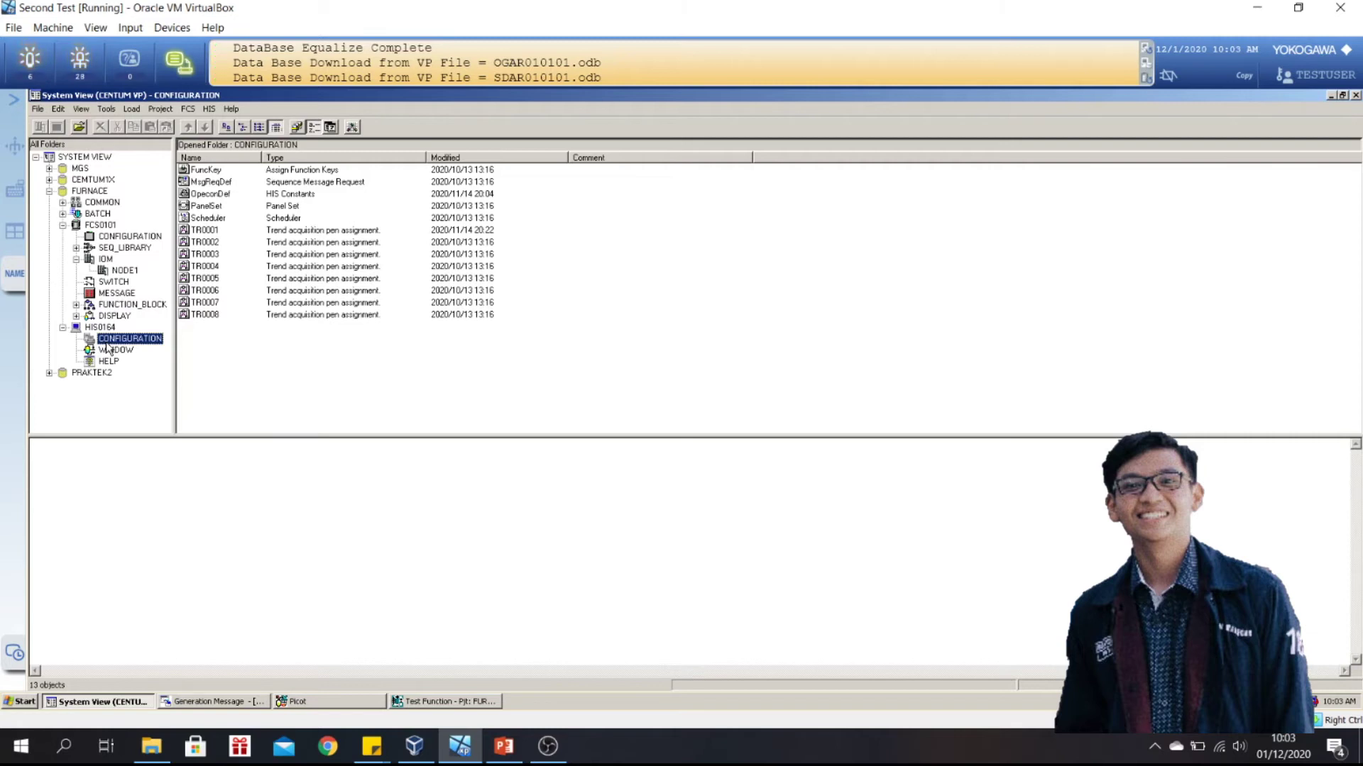
left_click(202, 231)
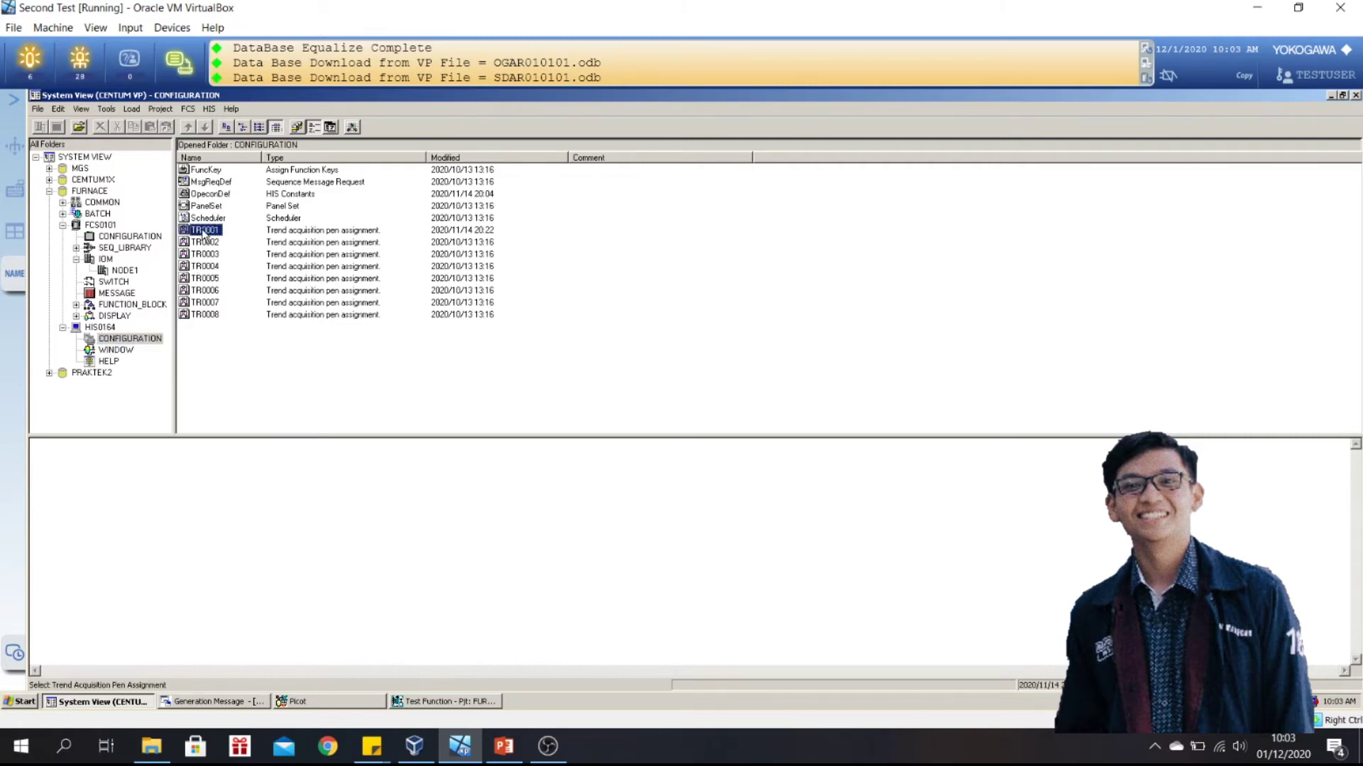
right_click(202, 231)
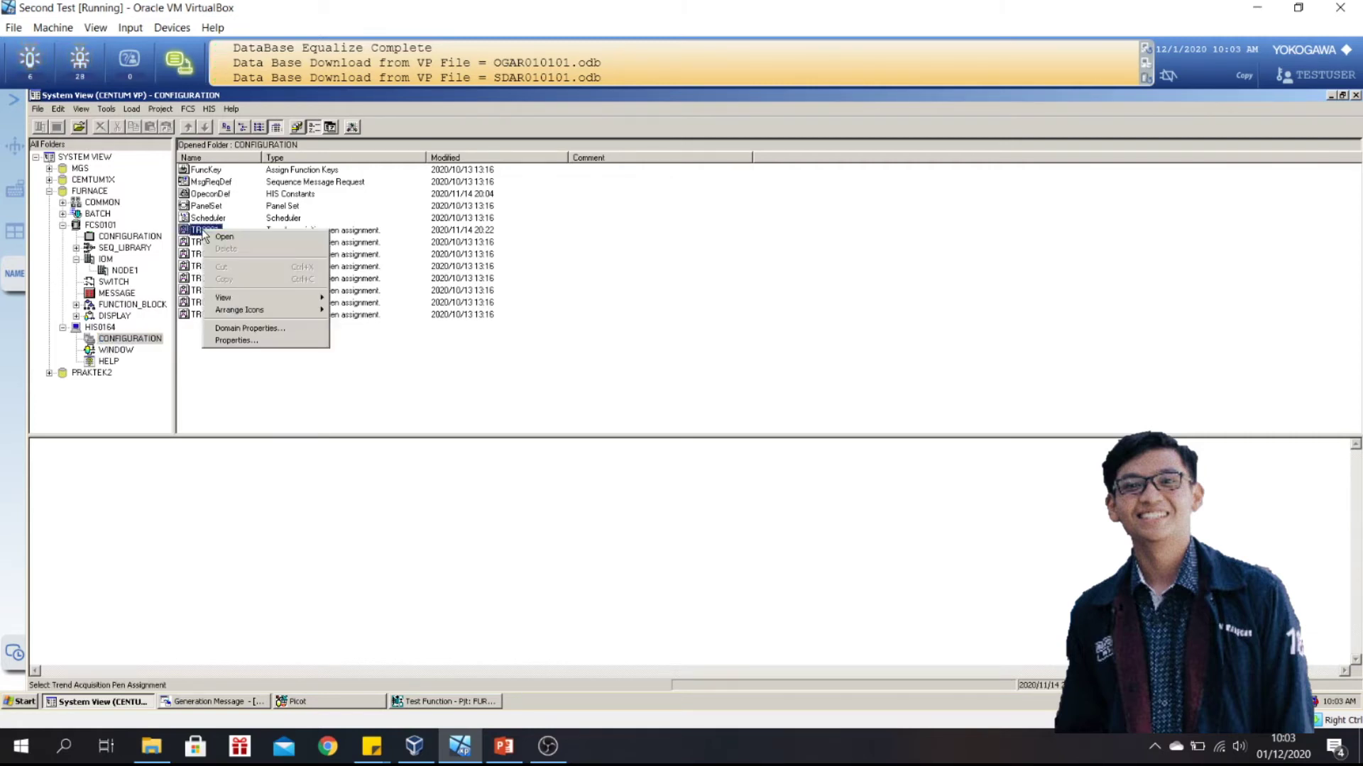
left_click(242, 341)
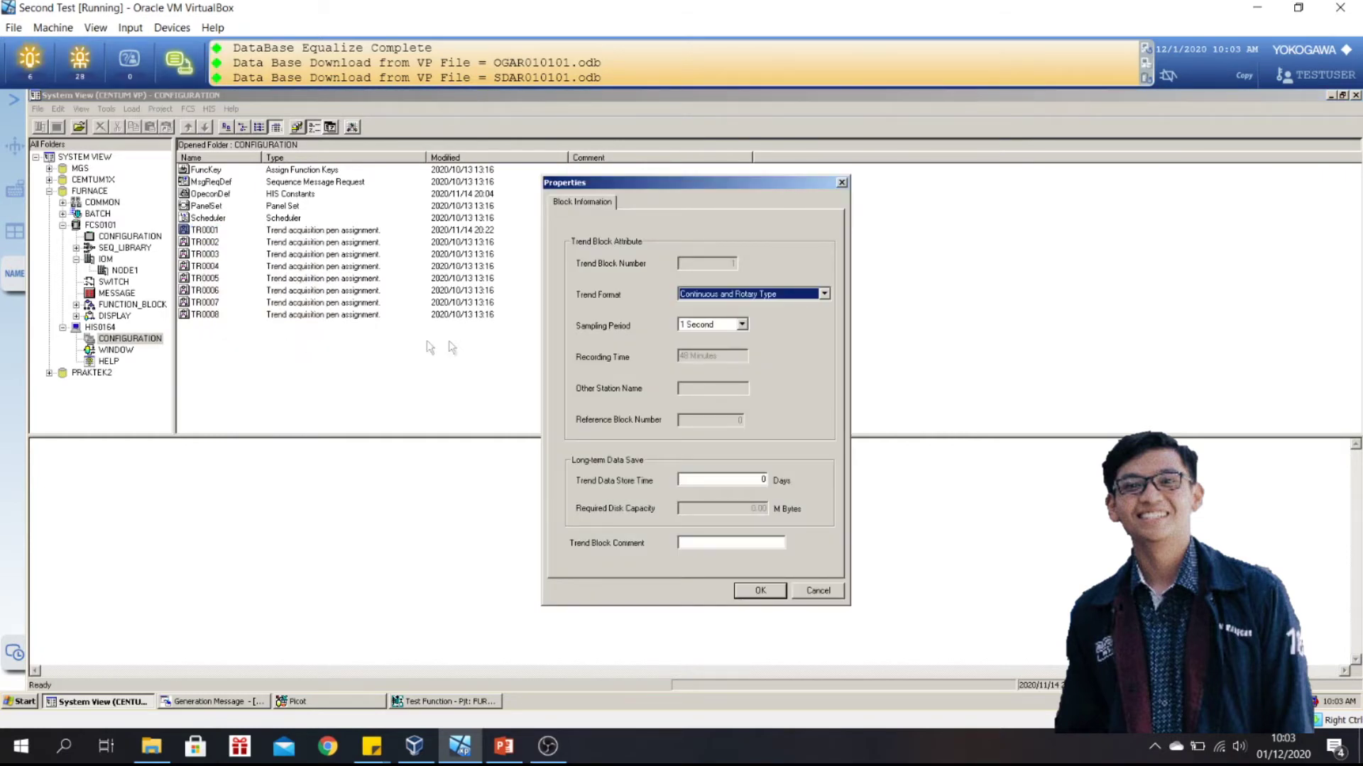
left_click(706, 295)
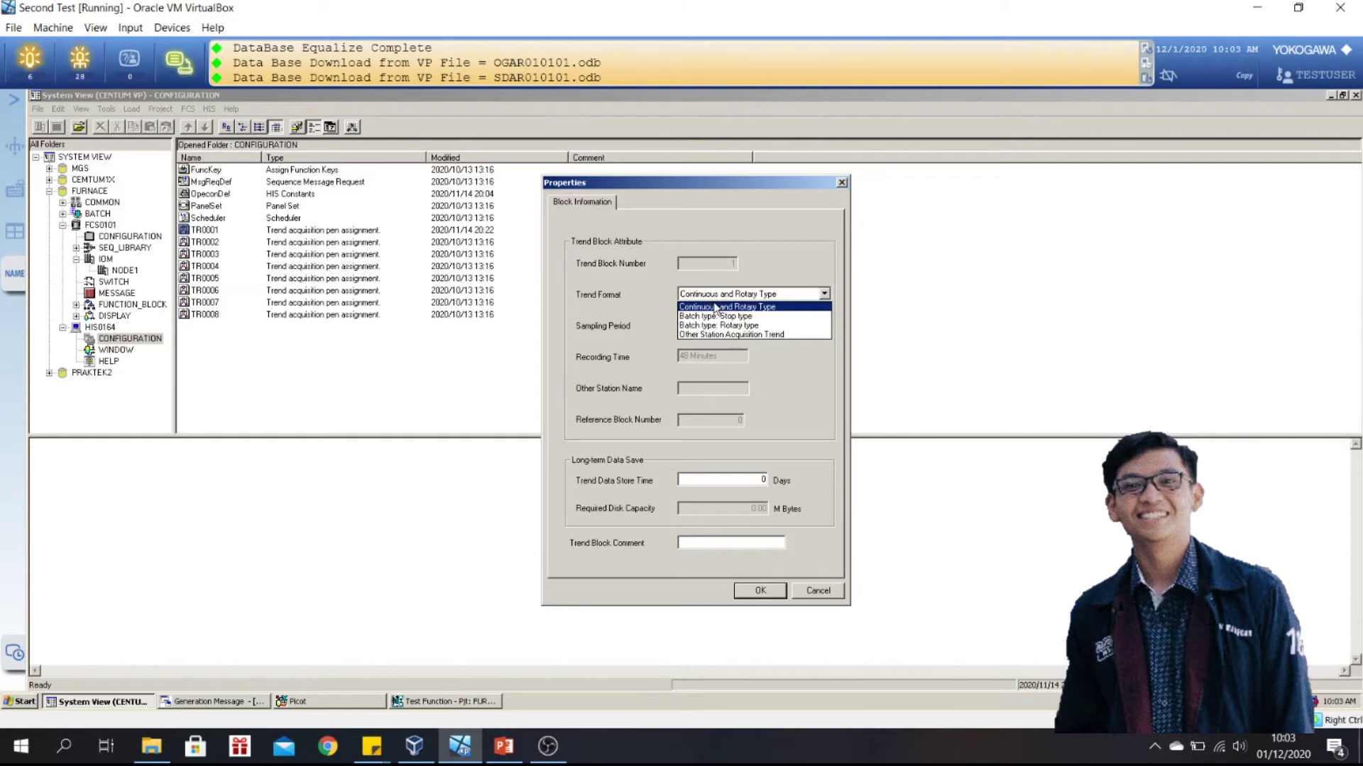
left_click(715, 308)
left_click(716, 328)
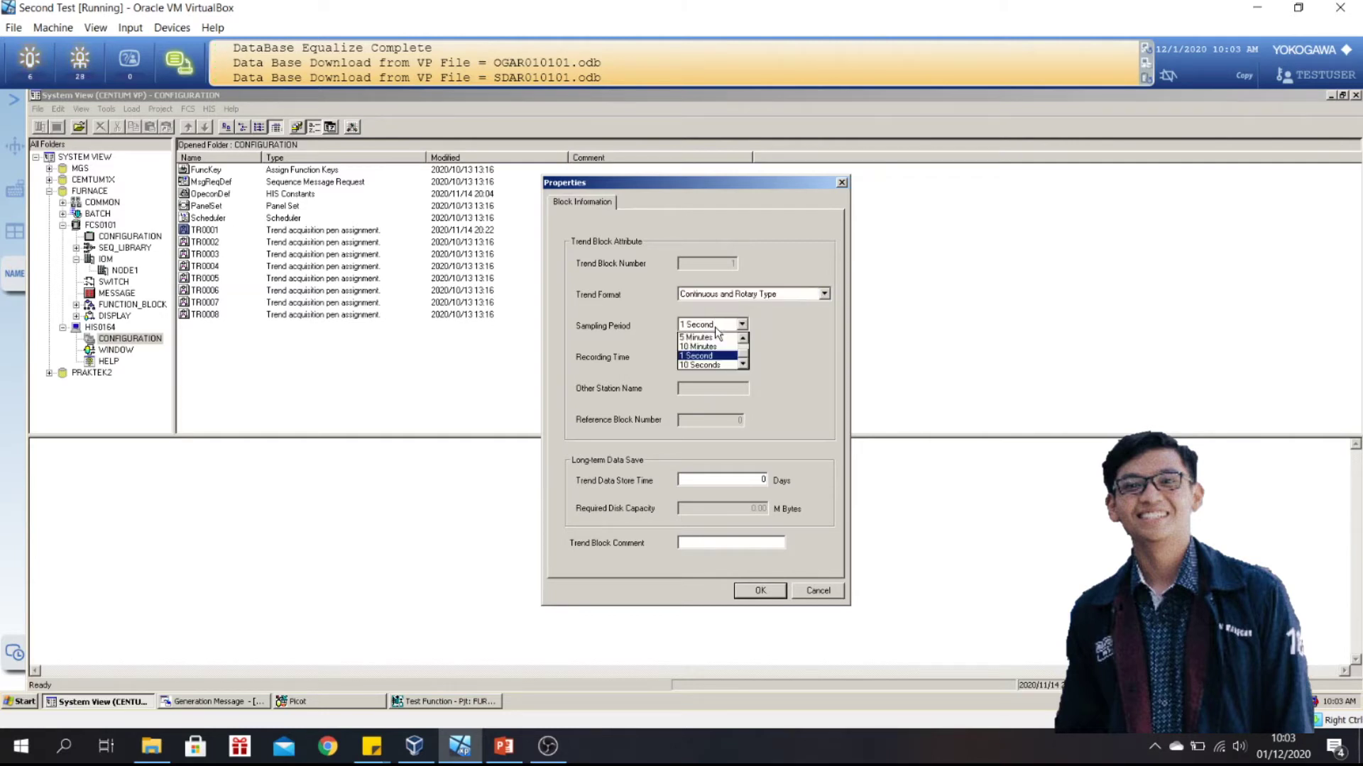
left_click(699, 335)
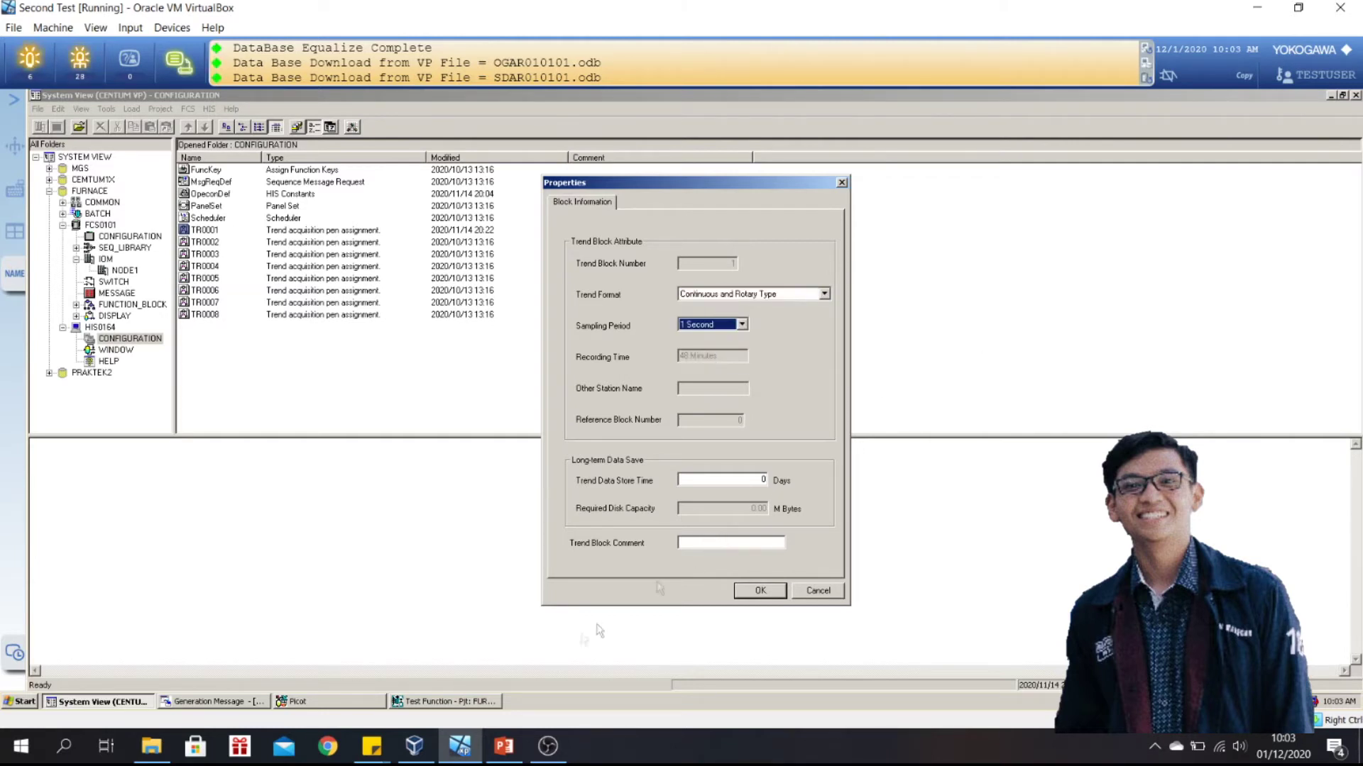
left_click(760, 590)
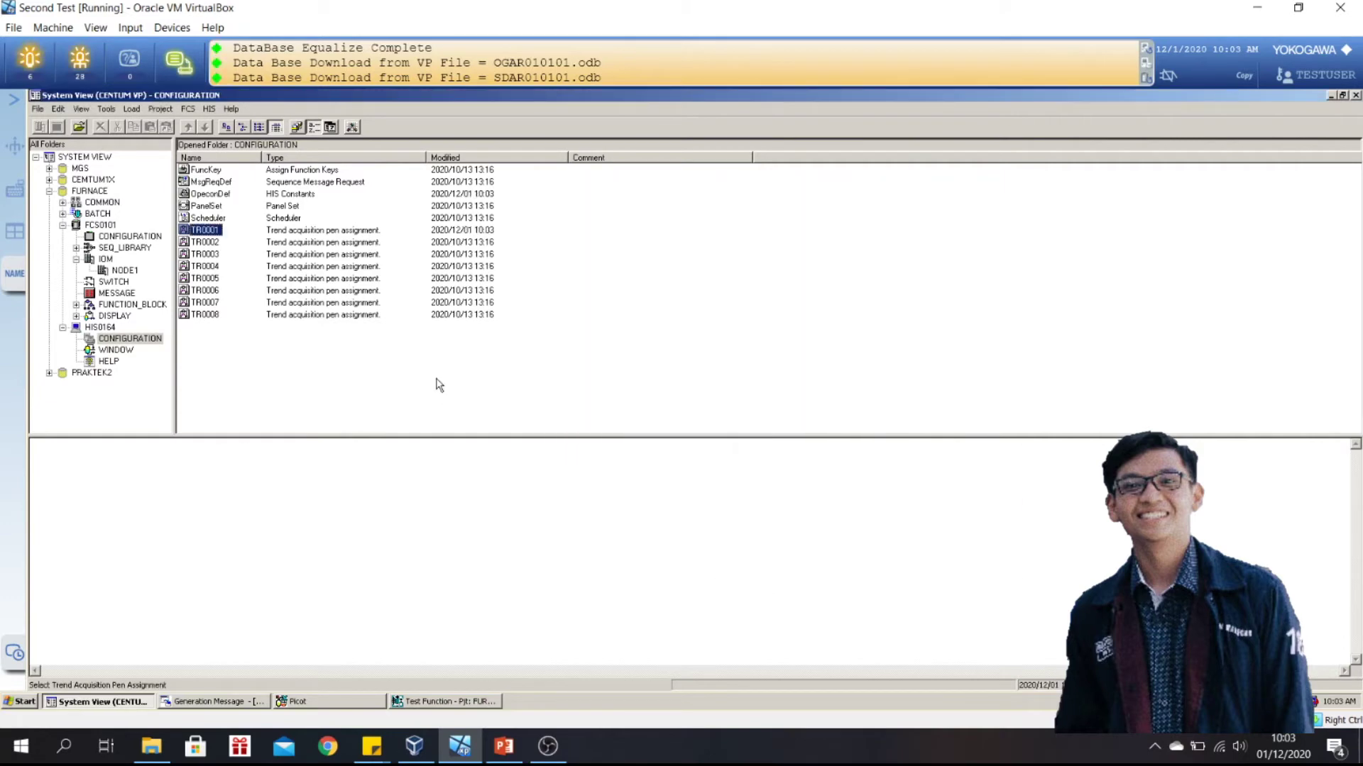
- Open the TR0001 pen assignment, review the acquisition data in Group01, and close it
double_click(210, 230)
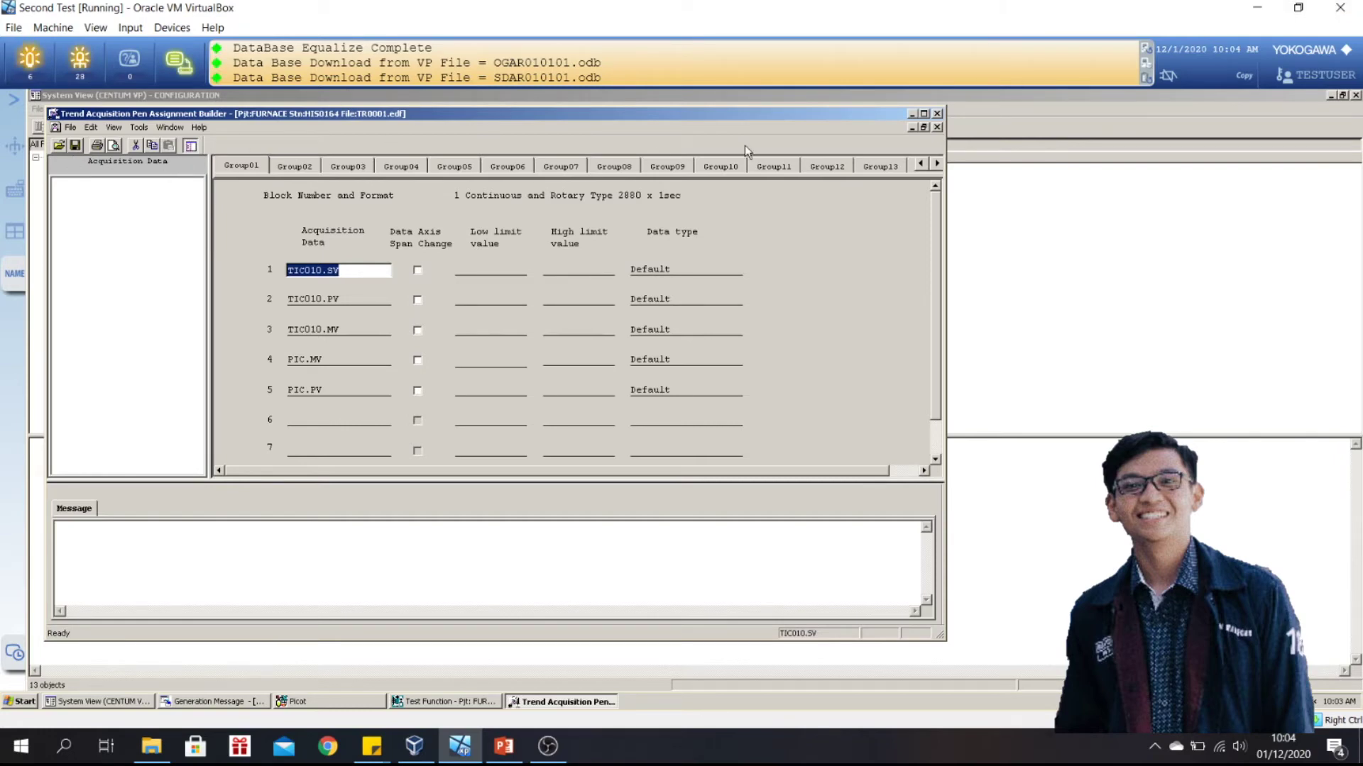
left_click(936, 113)
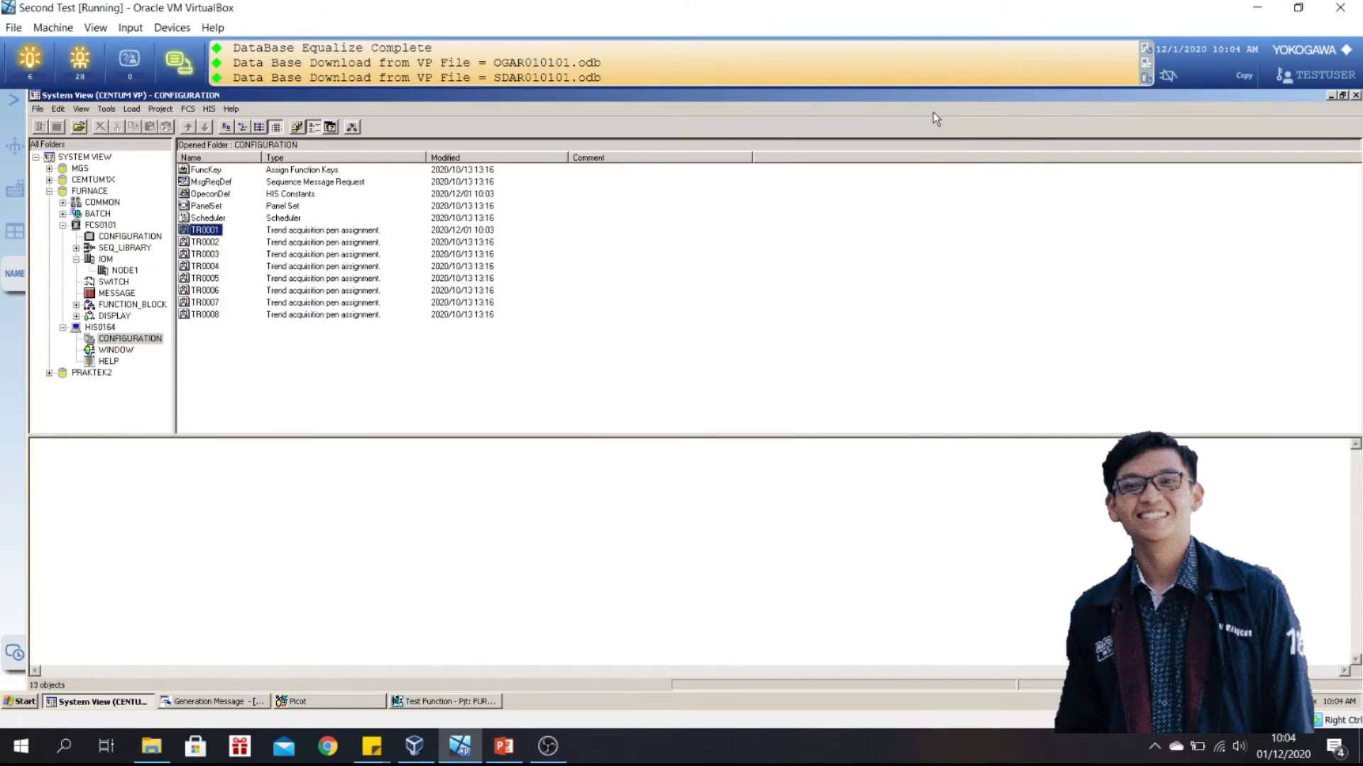
- Open graphic CG0001 from HIS0164's WINDOW folder in Graphic Builder
left_click(112, 351)
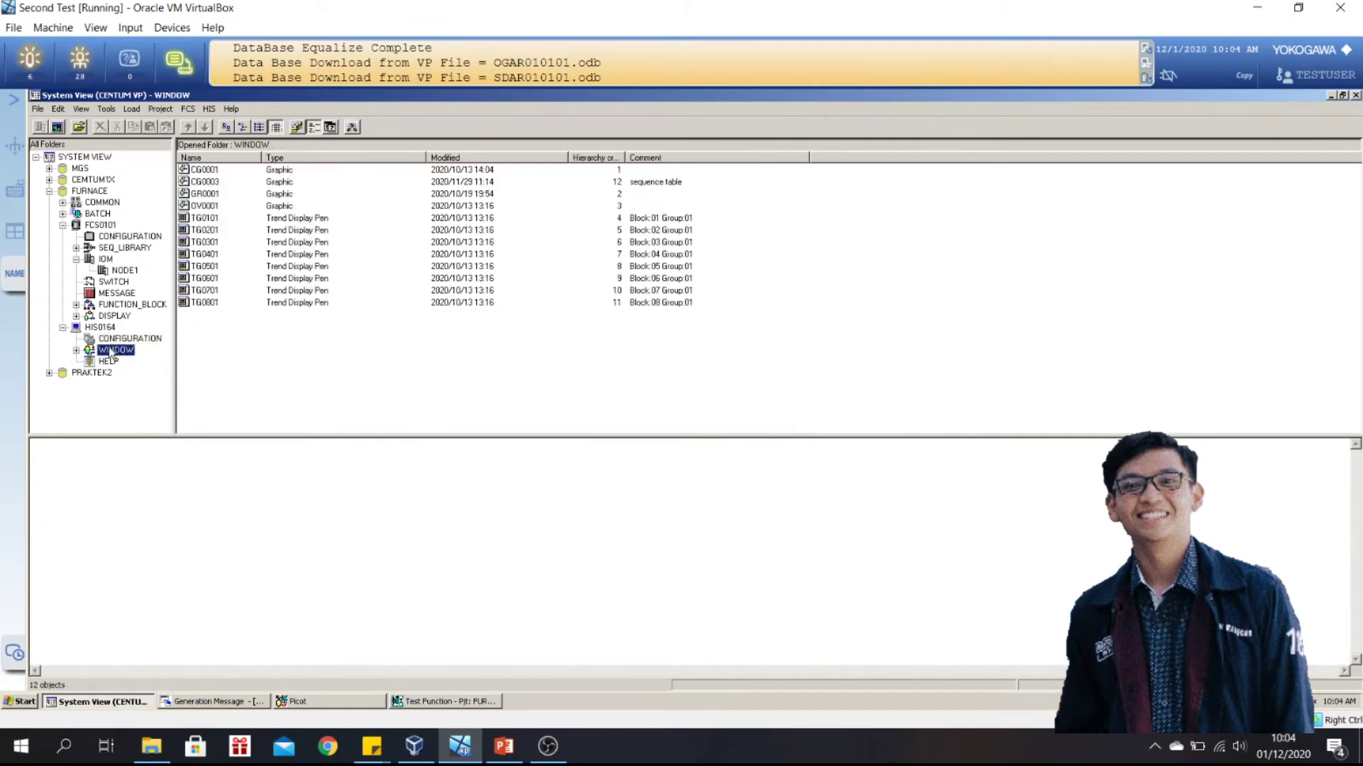
left_click(212, 171)
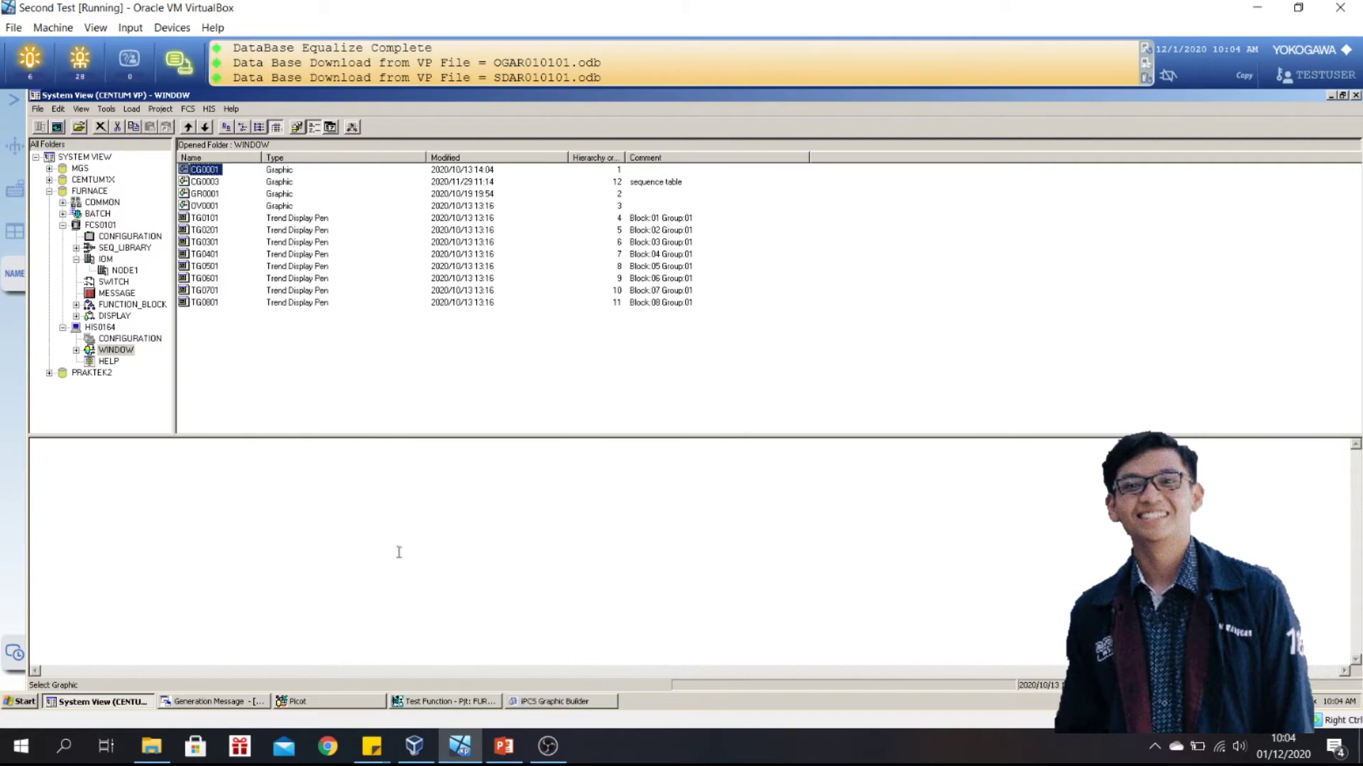
left_click(558, 708)
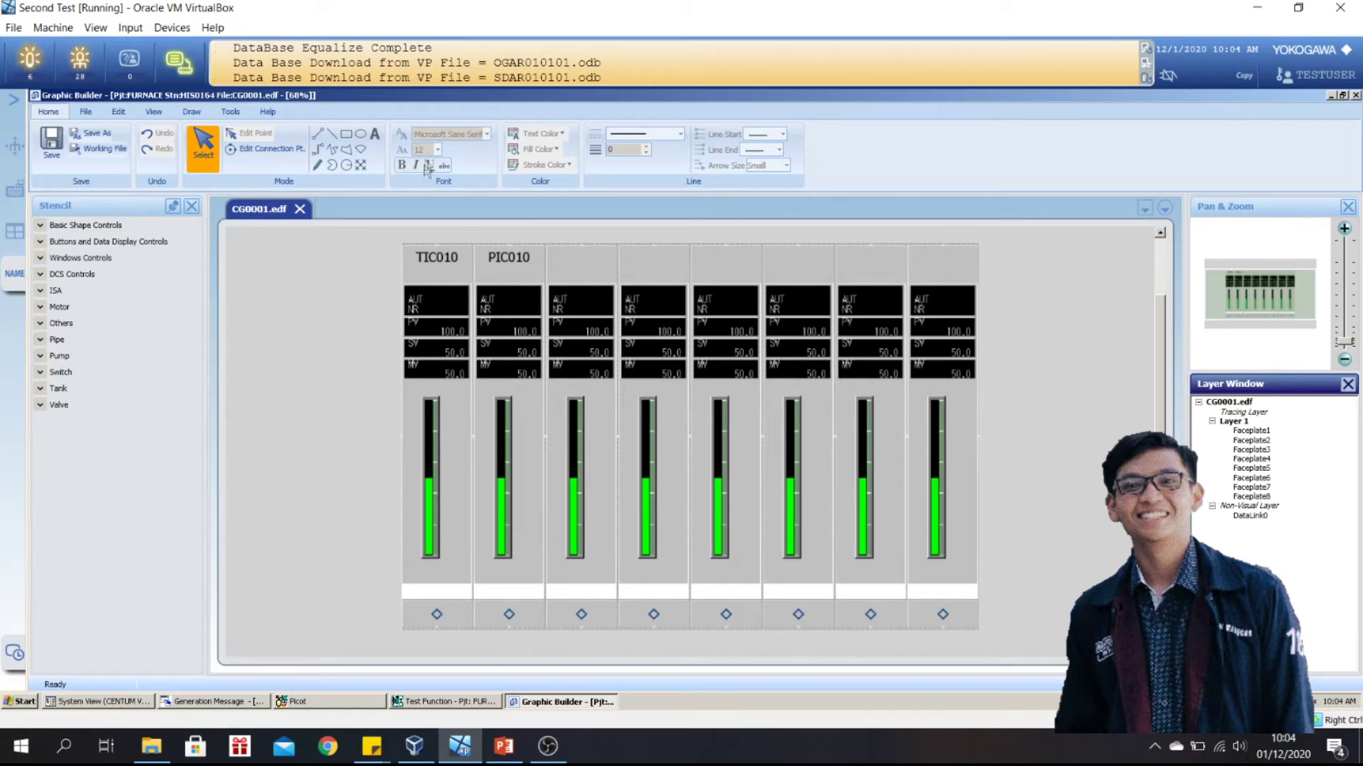
- Open the TIC010 faceplate's properties, review its tag name and instrument diagram settings, and close them
left_click_drag(426, 258, 440, 260)
right_click(439, 260)
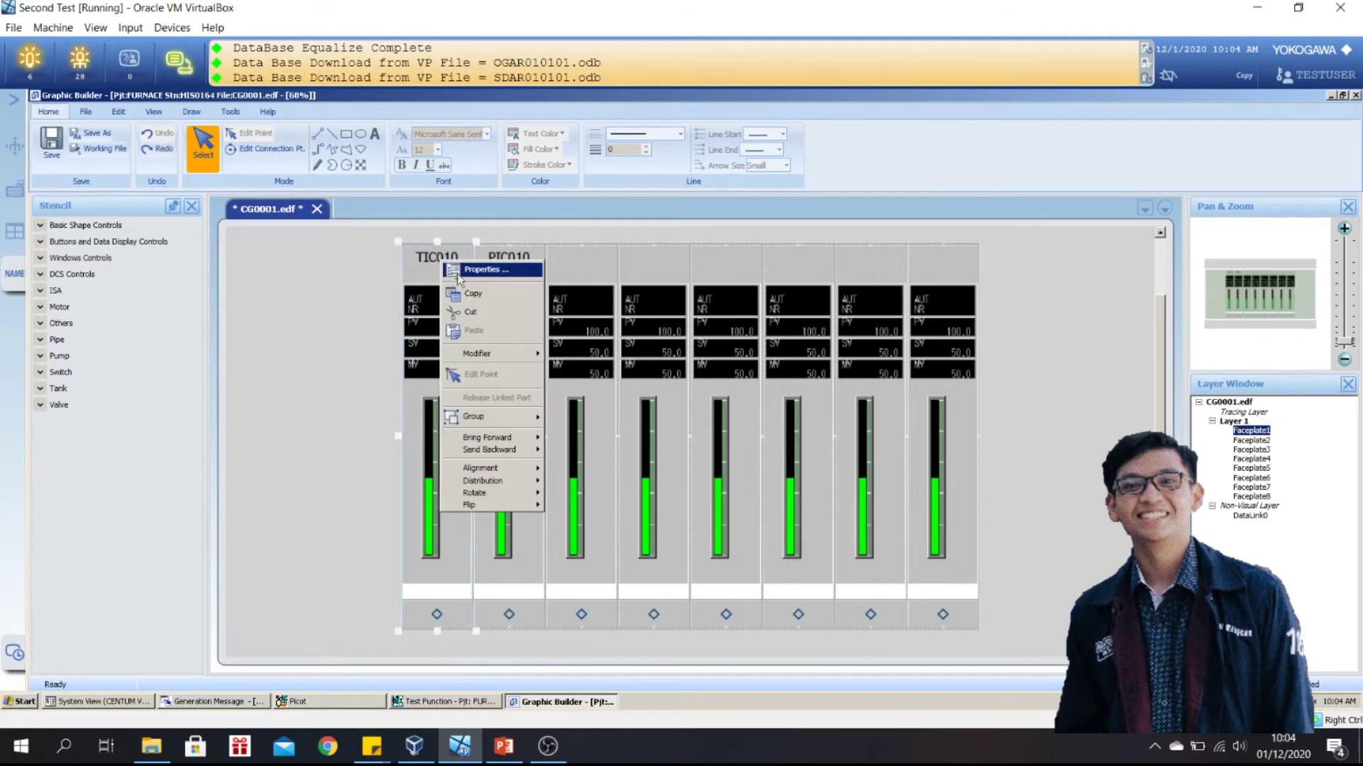
left_click(457, 274)
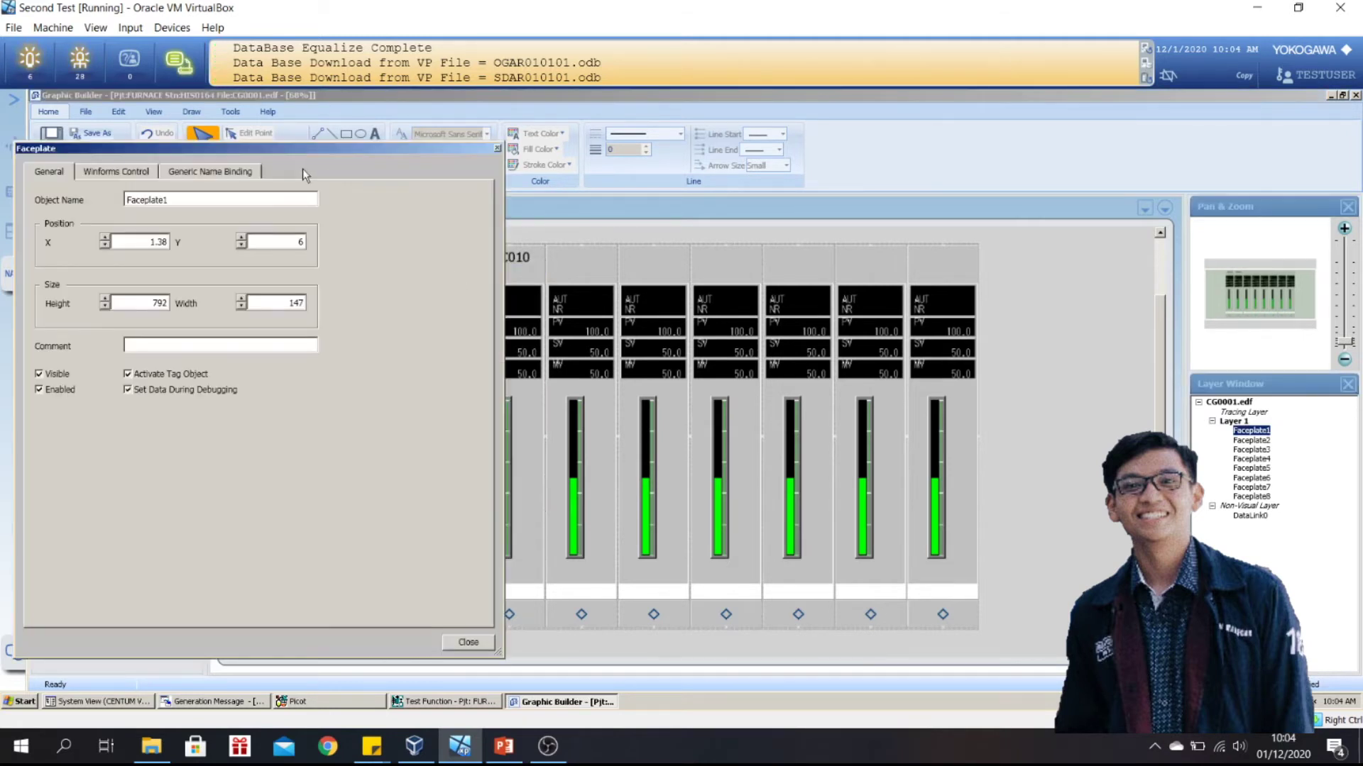
left_click(131, 173)
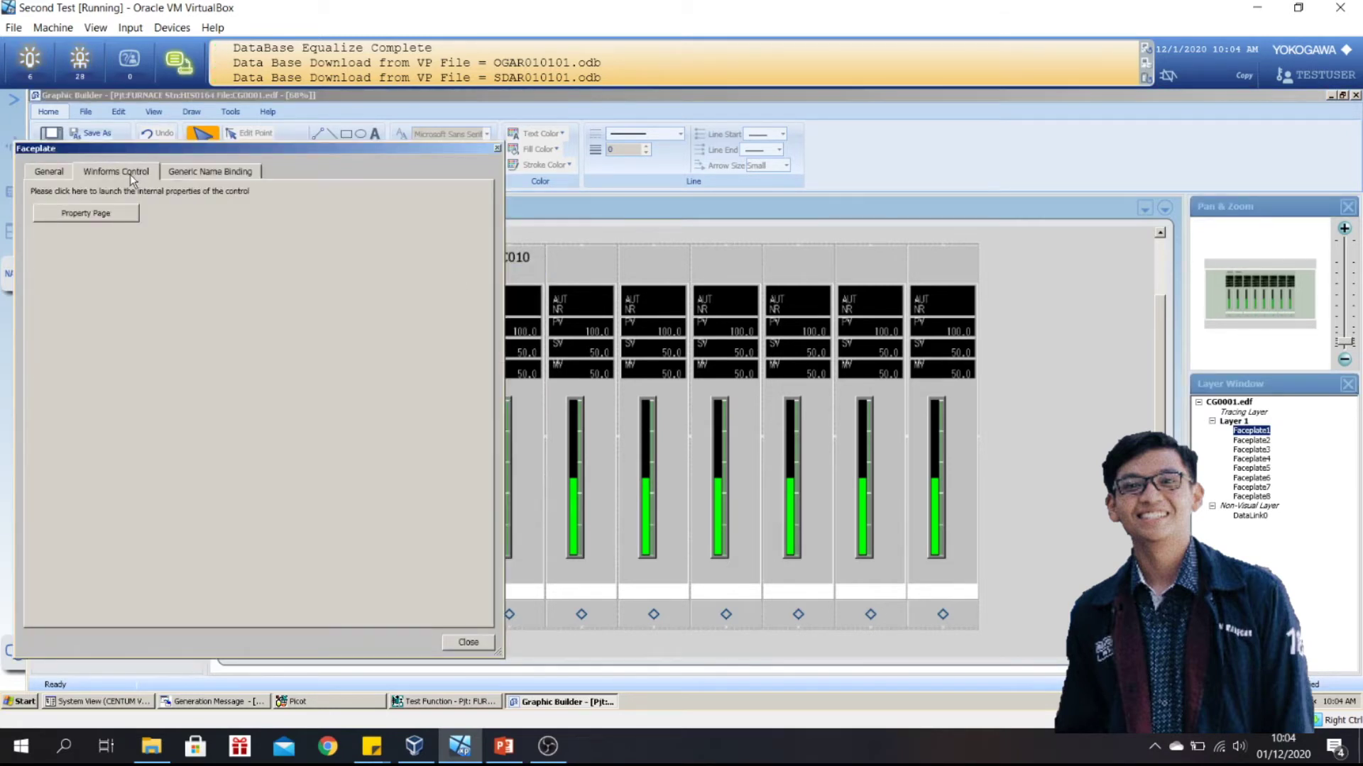
left_click(130, 215)
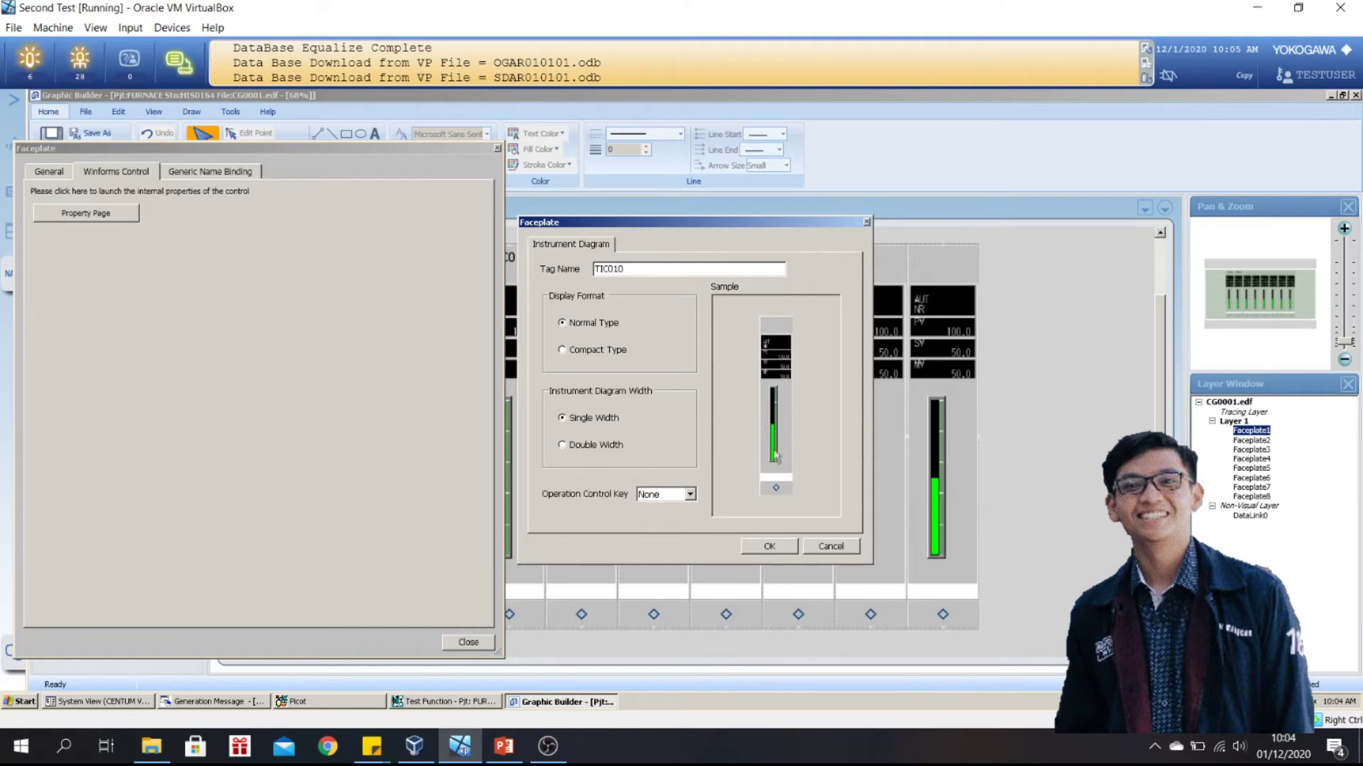
left_click(774, 545)
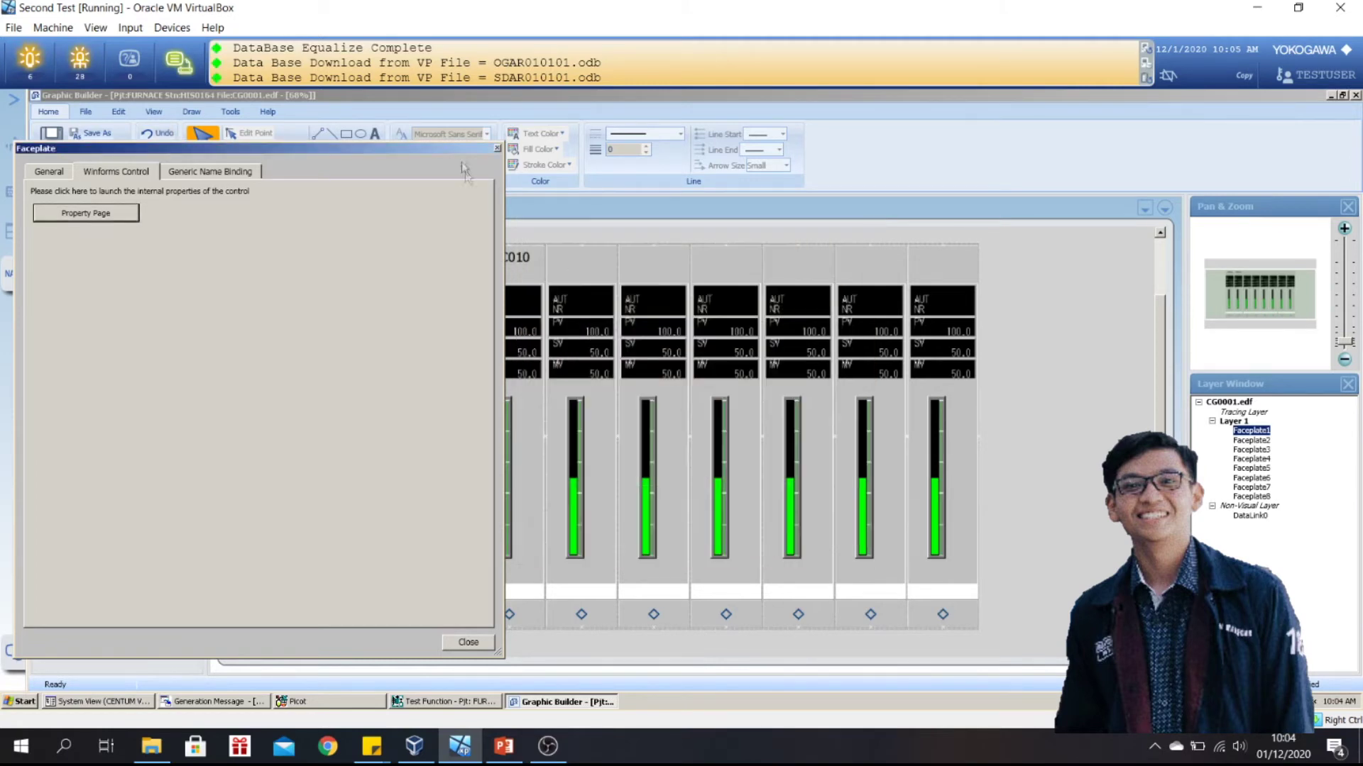
left_click(498, 149)
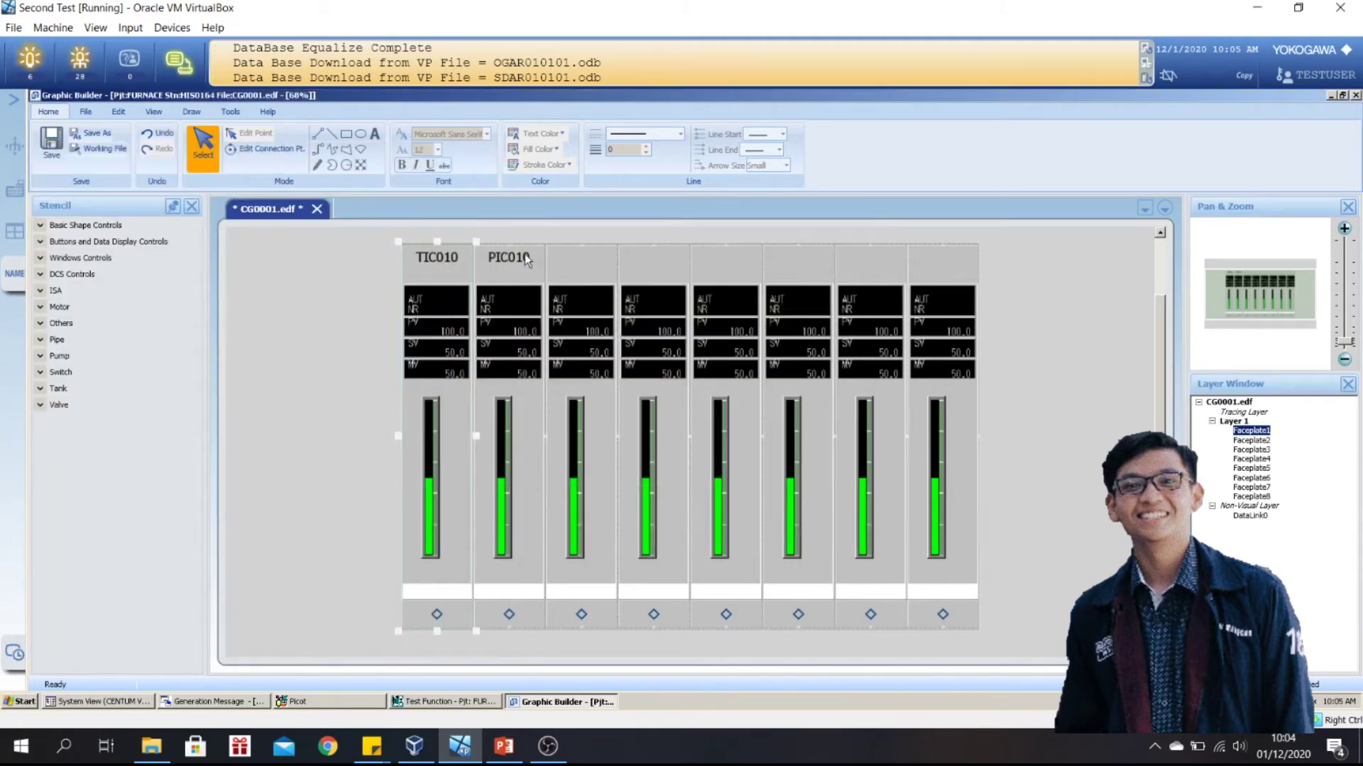
- Deselect the faceplate and close graphic CG0001 without saving
left_click(525, 229)
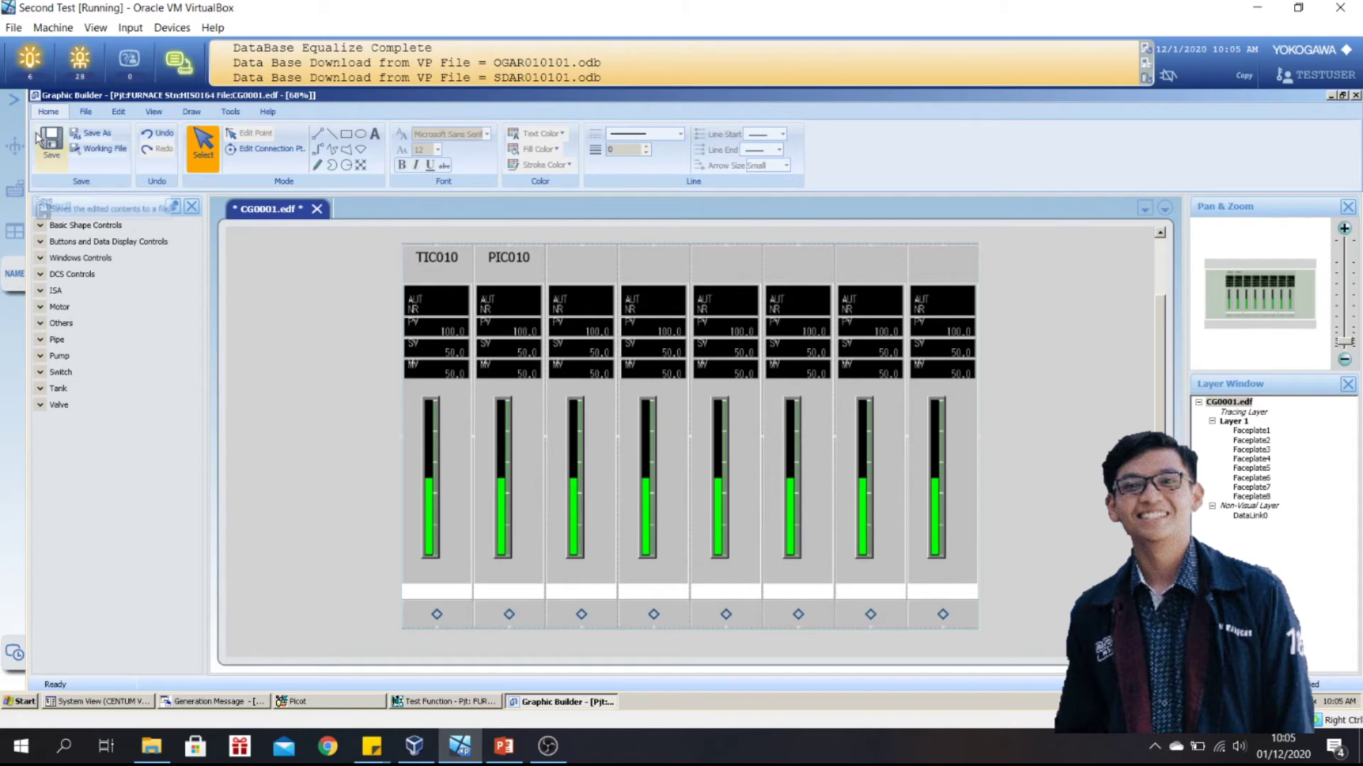
left_click(1355, 94)
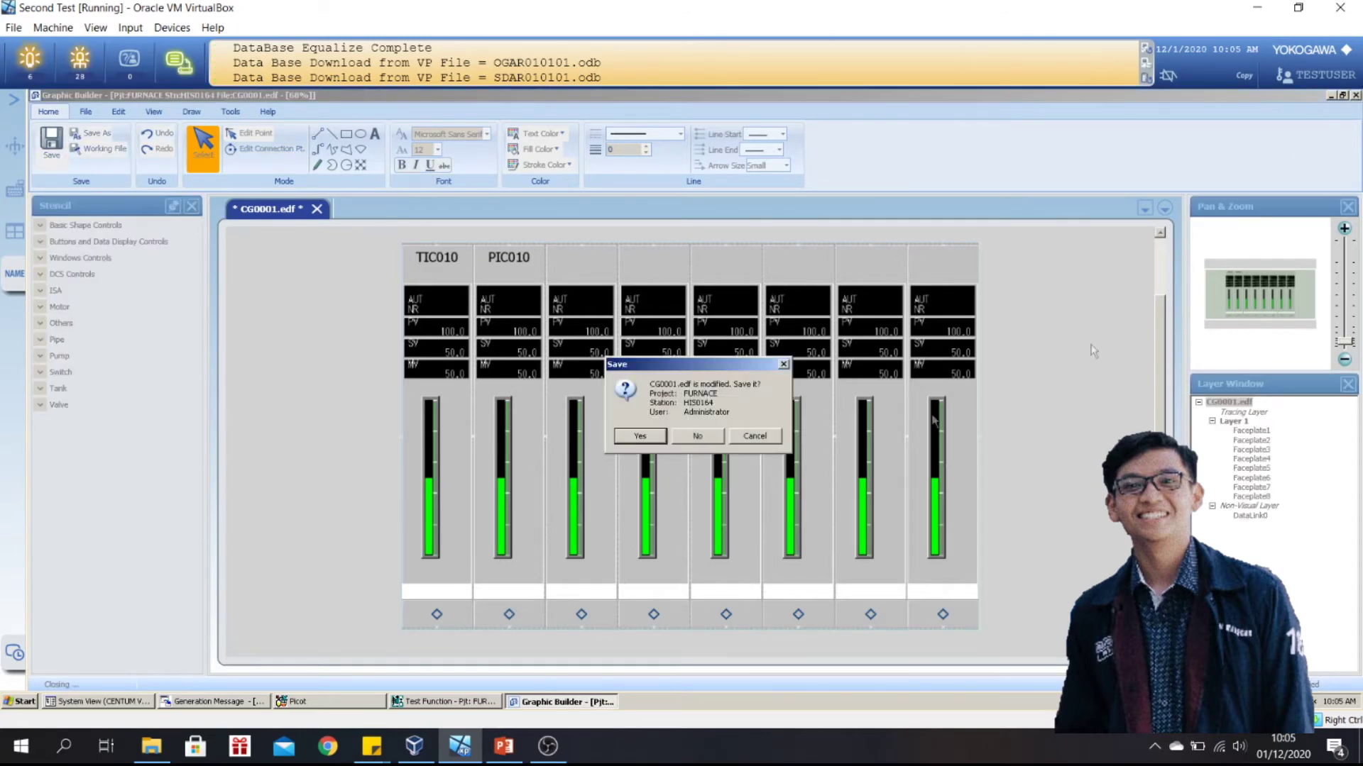
left_click(689, 436)
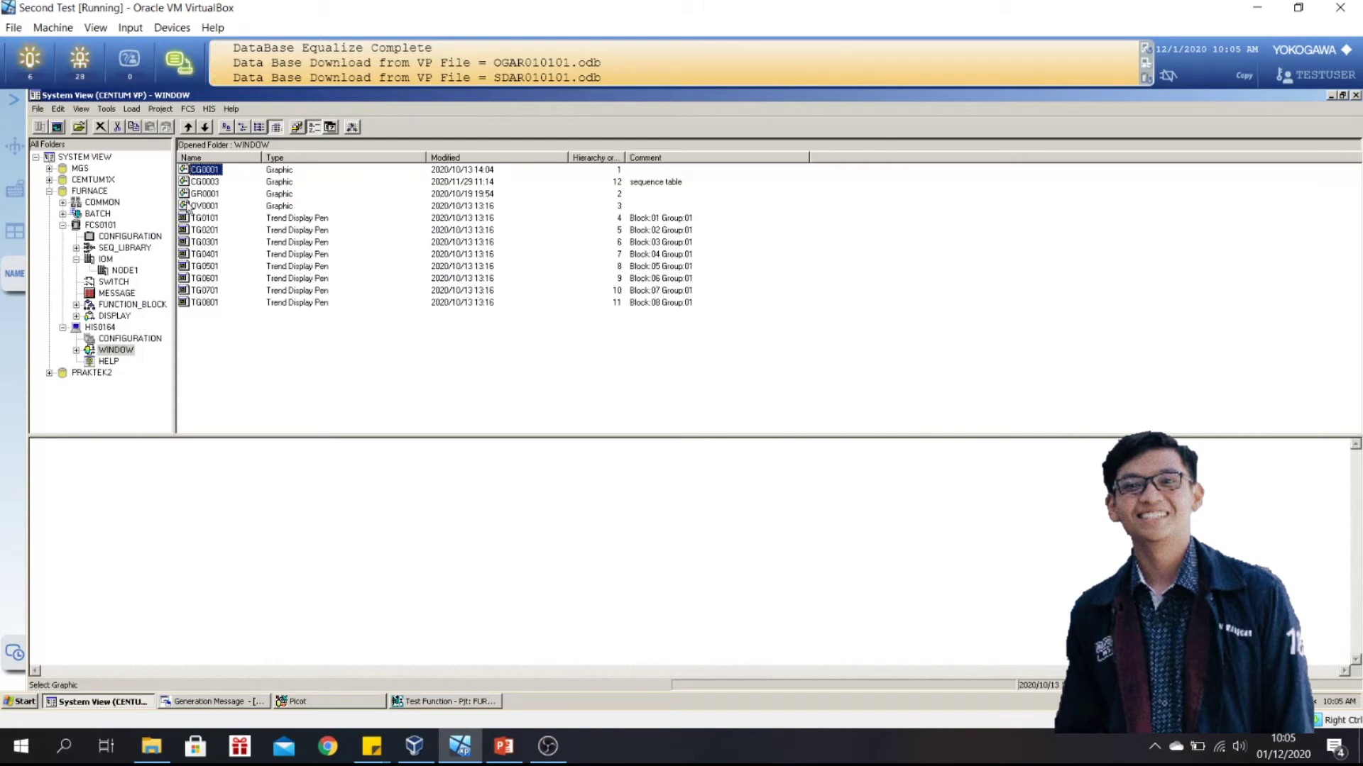
- Open graphic CG0003 and go through its tagged faceplates in the upper and lower rows
left_click(211, 183)
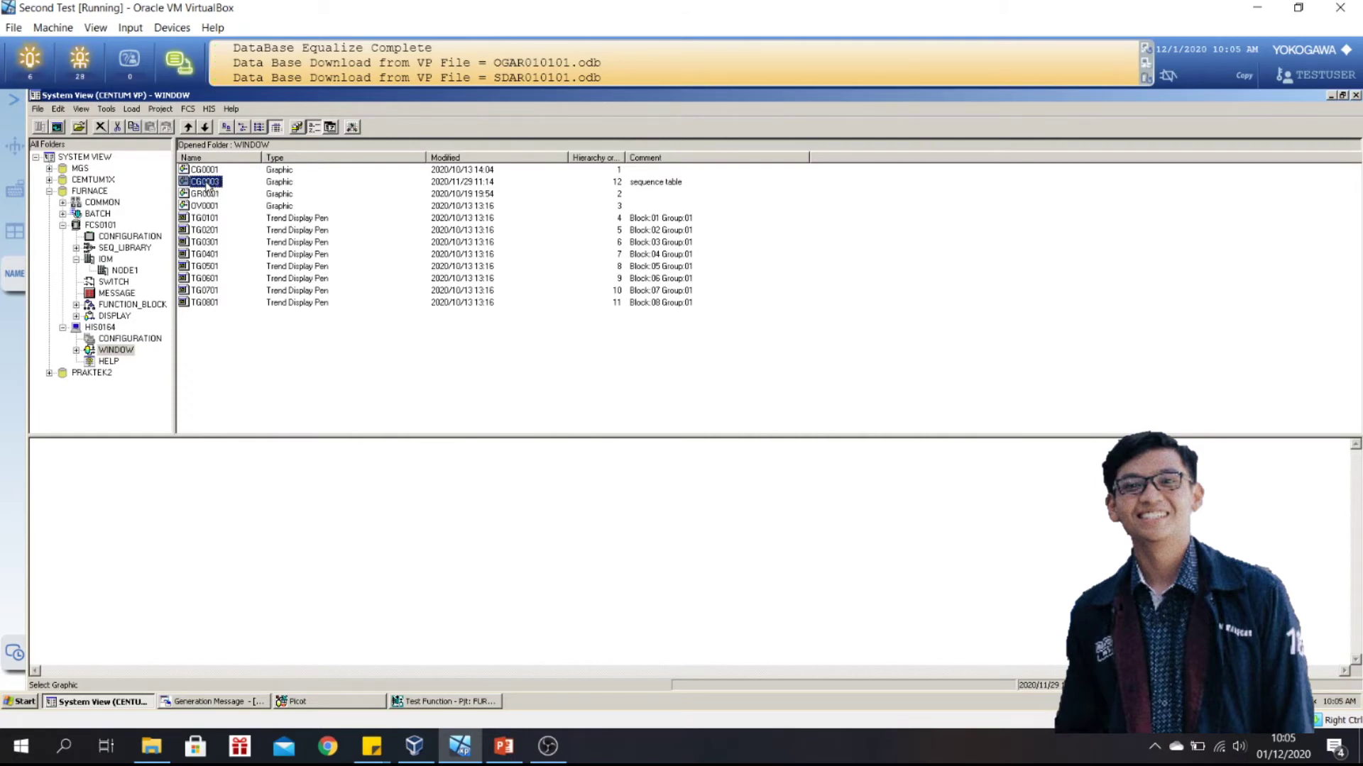
double_click(206, 182)
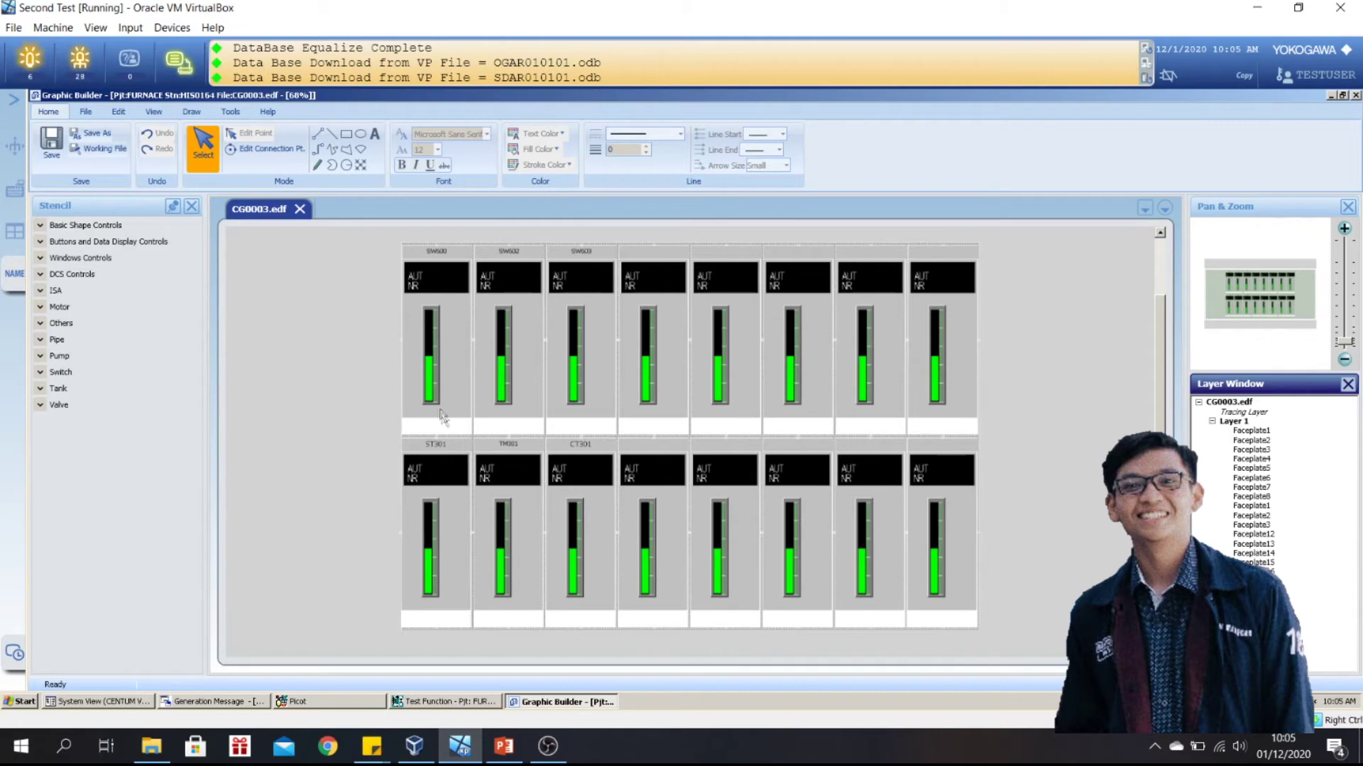
left_click(436, 260)
left_click(496, 254)
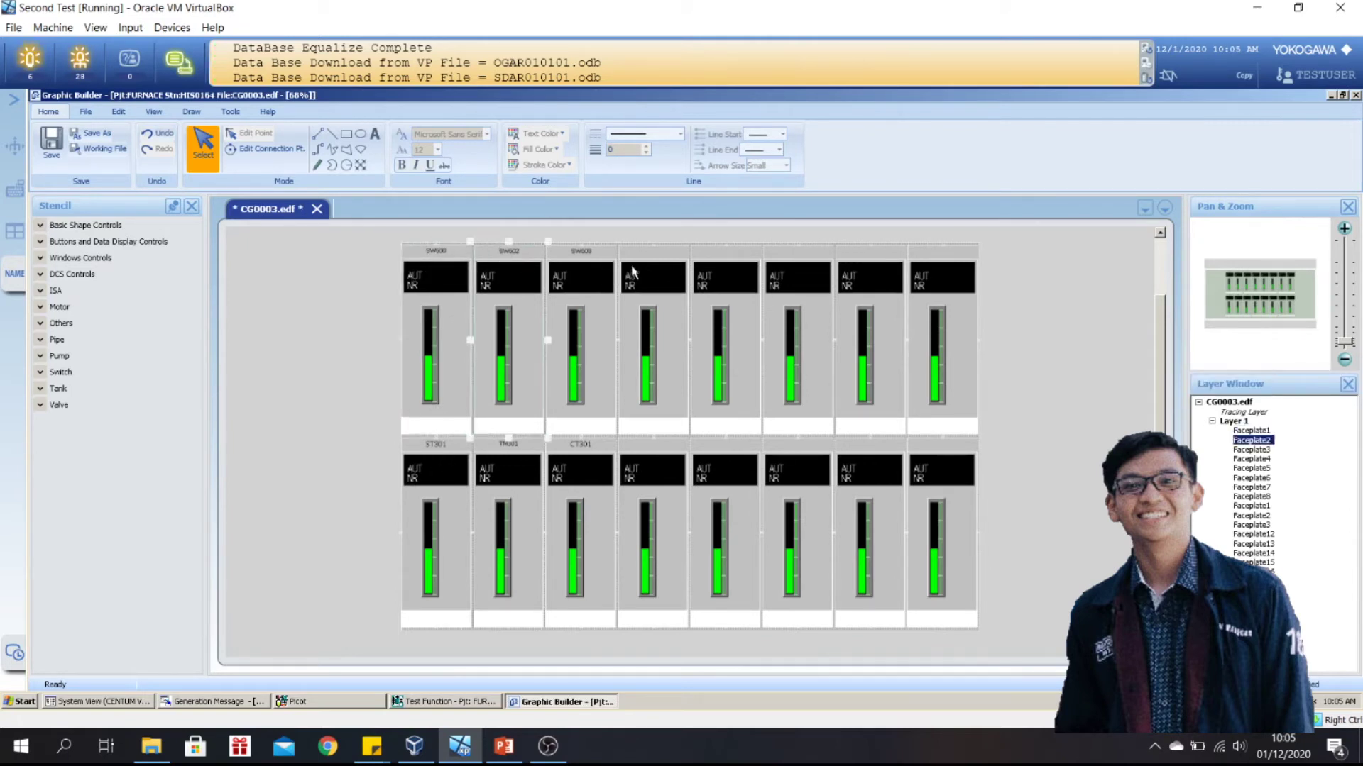
left_click(595, 267)
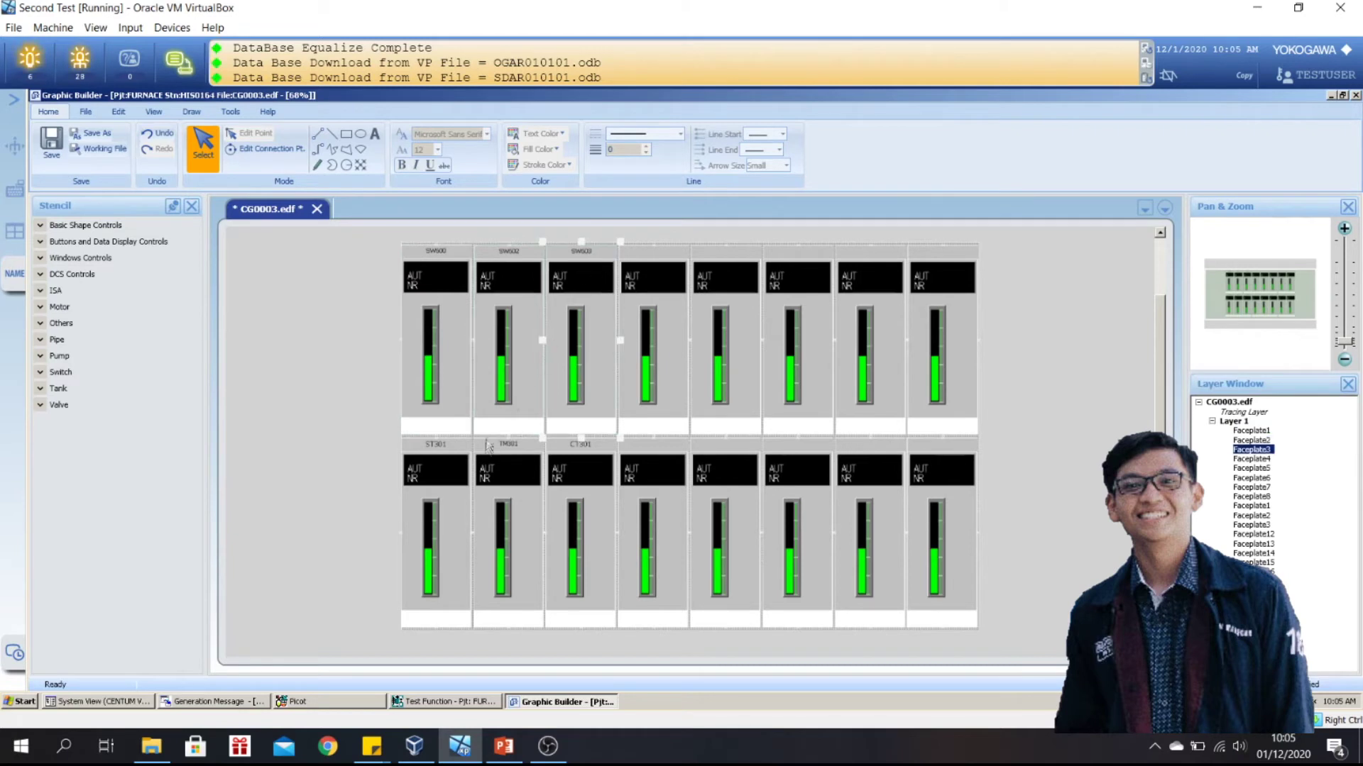
left_click(447, 455)
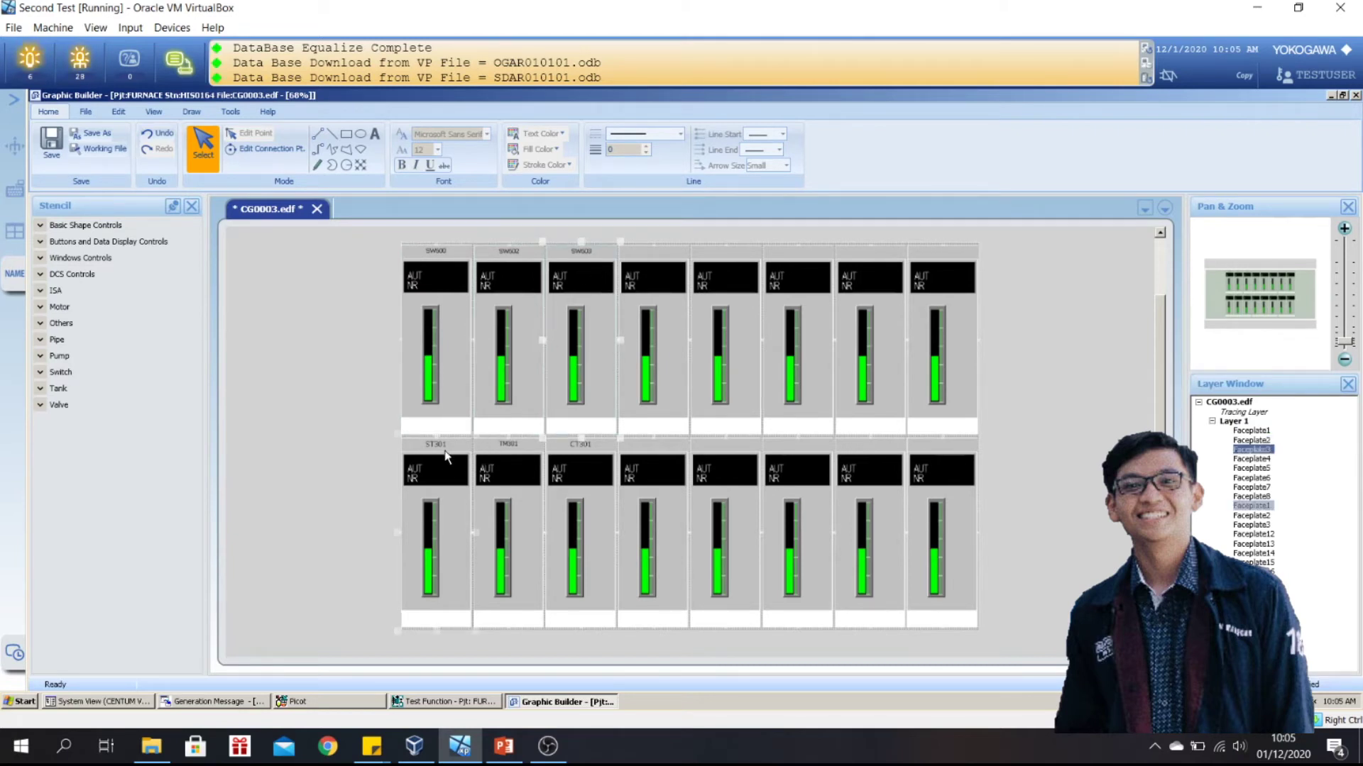
left_click(515, 449)
left_click(594, 456)
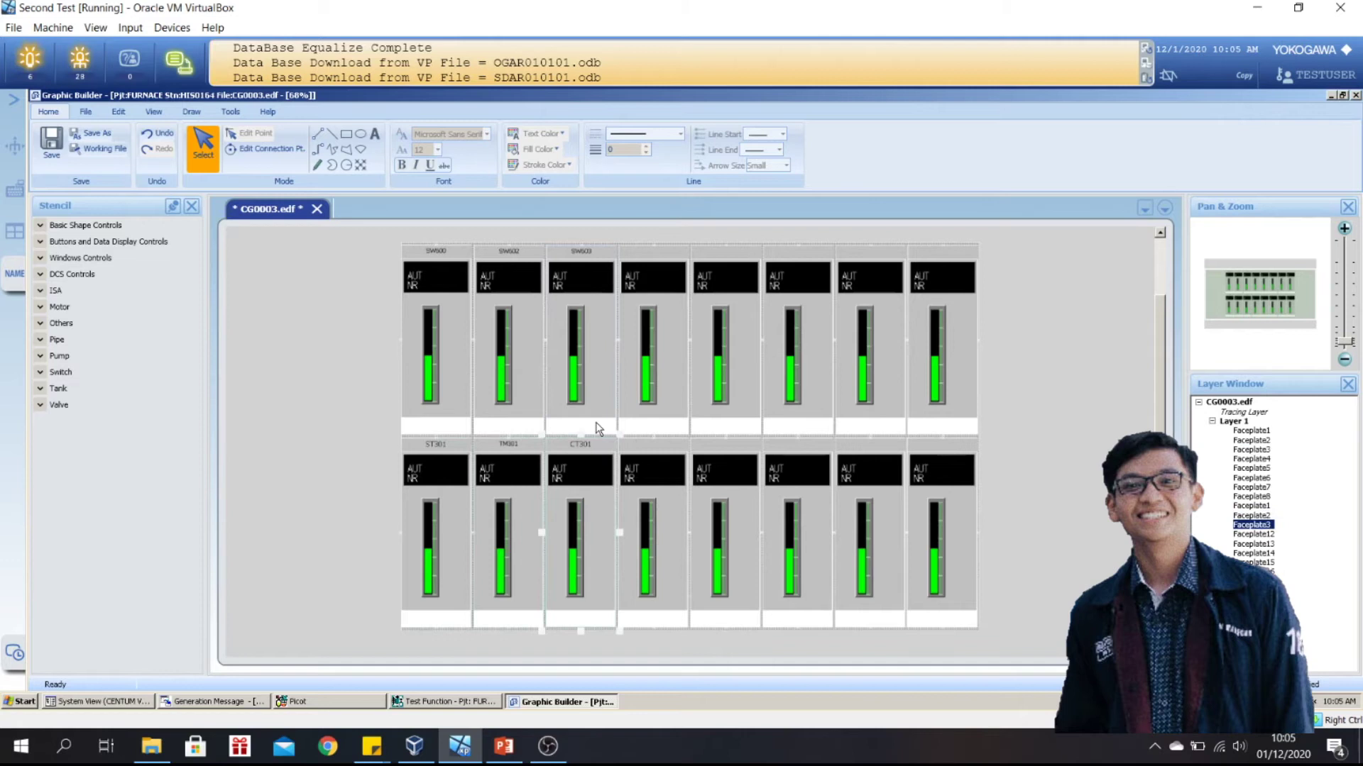
- View the Winforms control properties of the first upper-row faceplate, and close CG0003 without saving
right_click(451, 266)
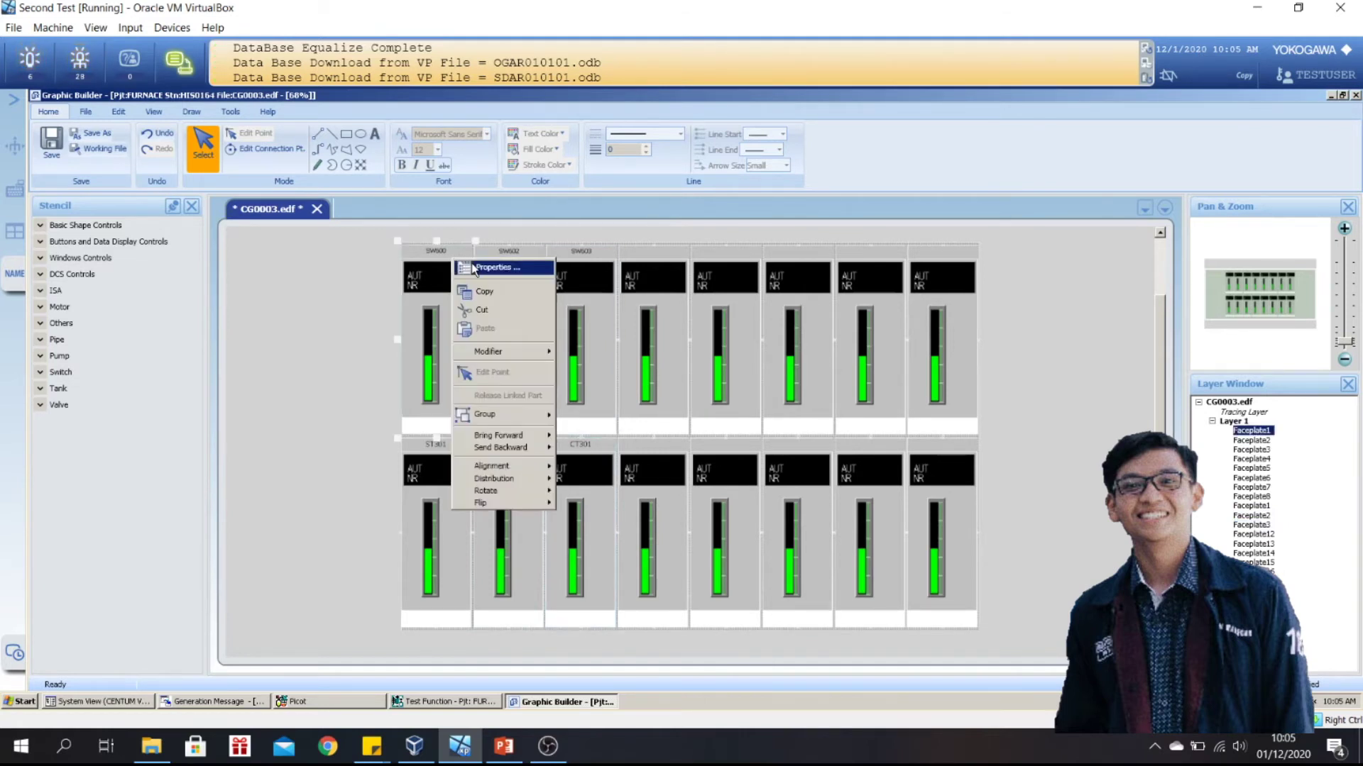
left_click(469, 267)
left_click(87, 174)
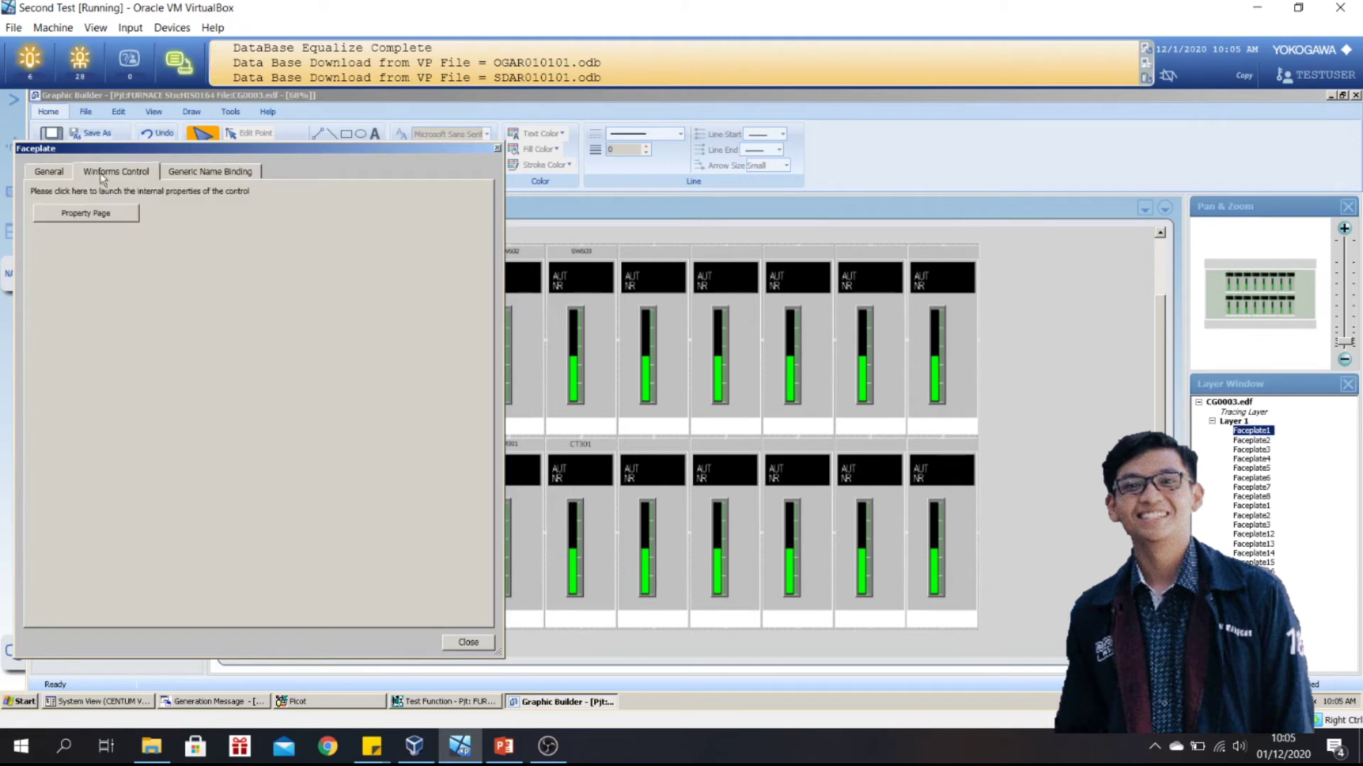
left_click(498, 149)
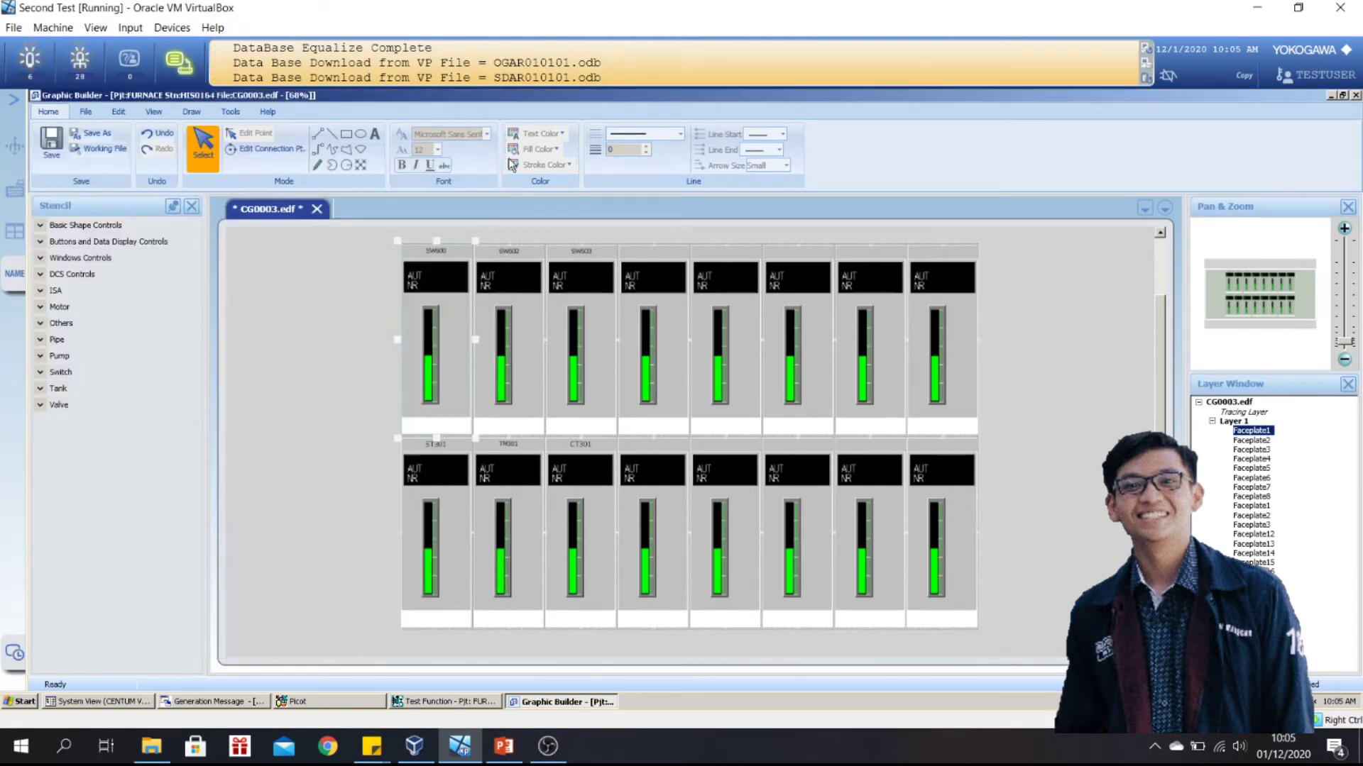
left_click(1357, 96)
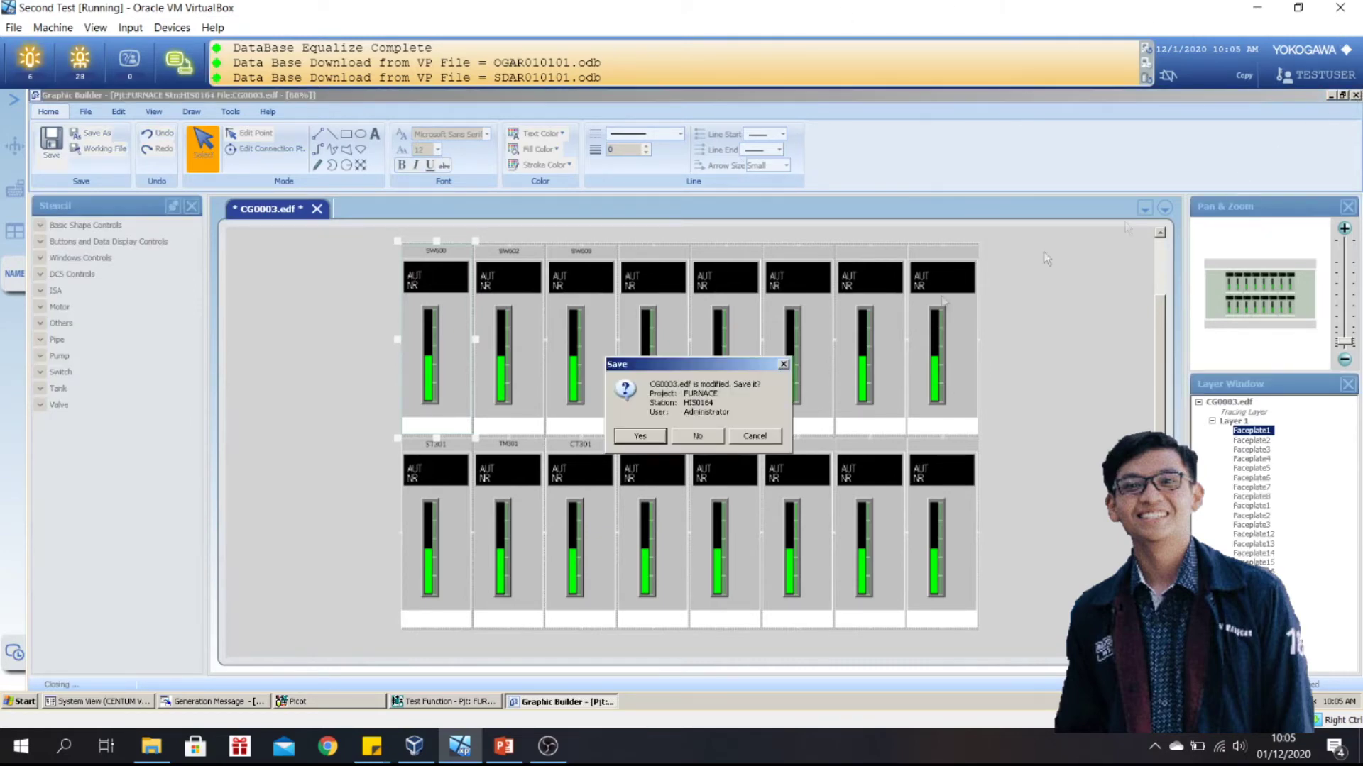
left_click(716, 443)
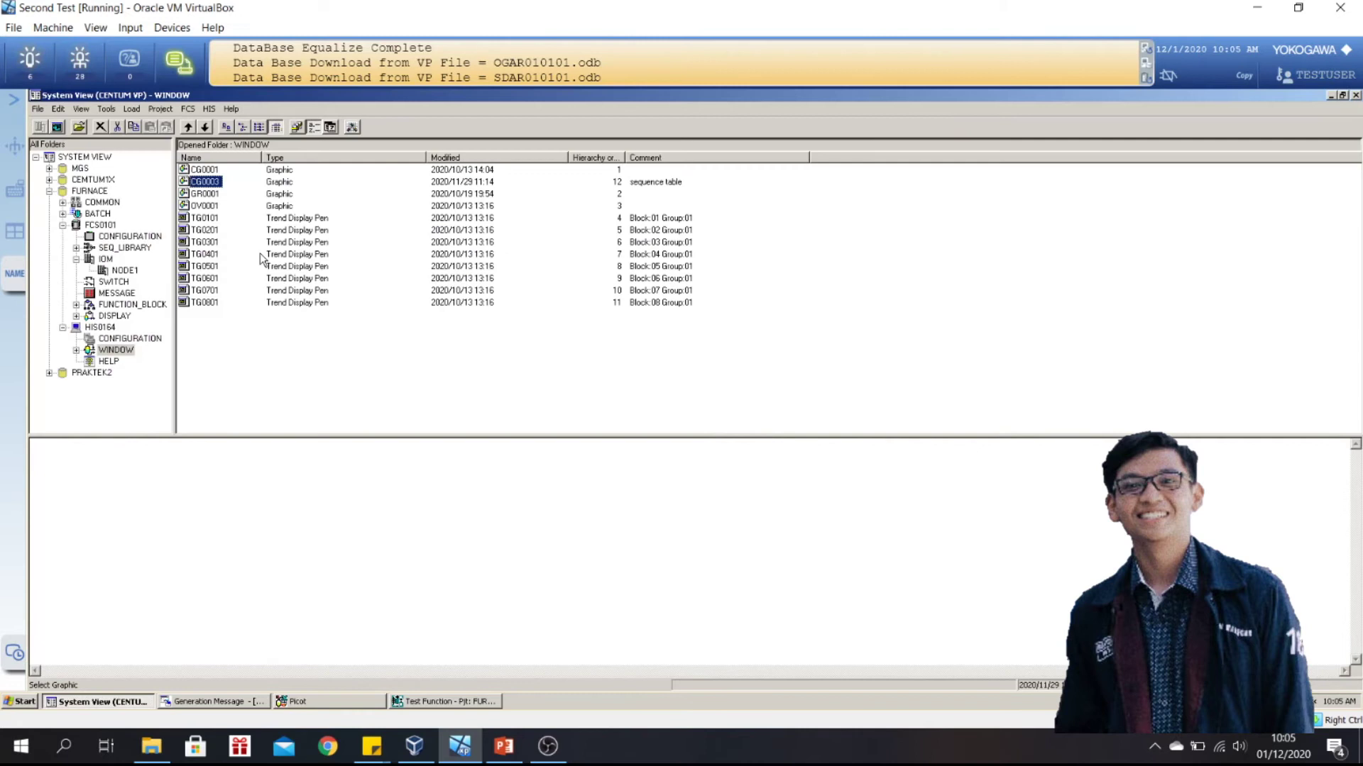
- Open graphic GR0001 from the WINDOW folder and display the editor's view options for showing or hiding areas
left_click(202, 194)
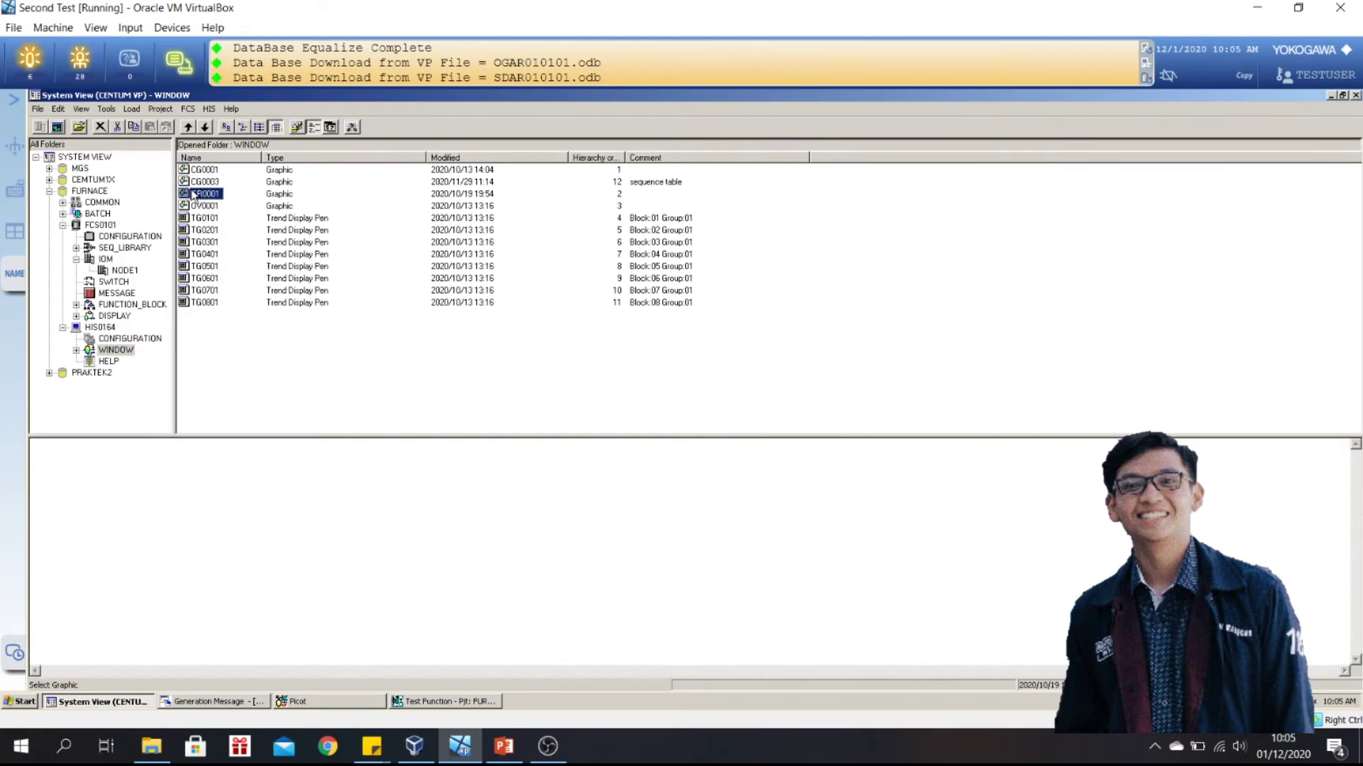
double_click(202, 193)
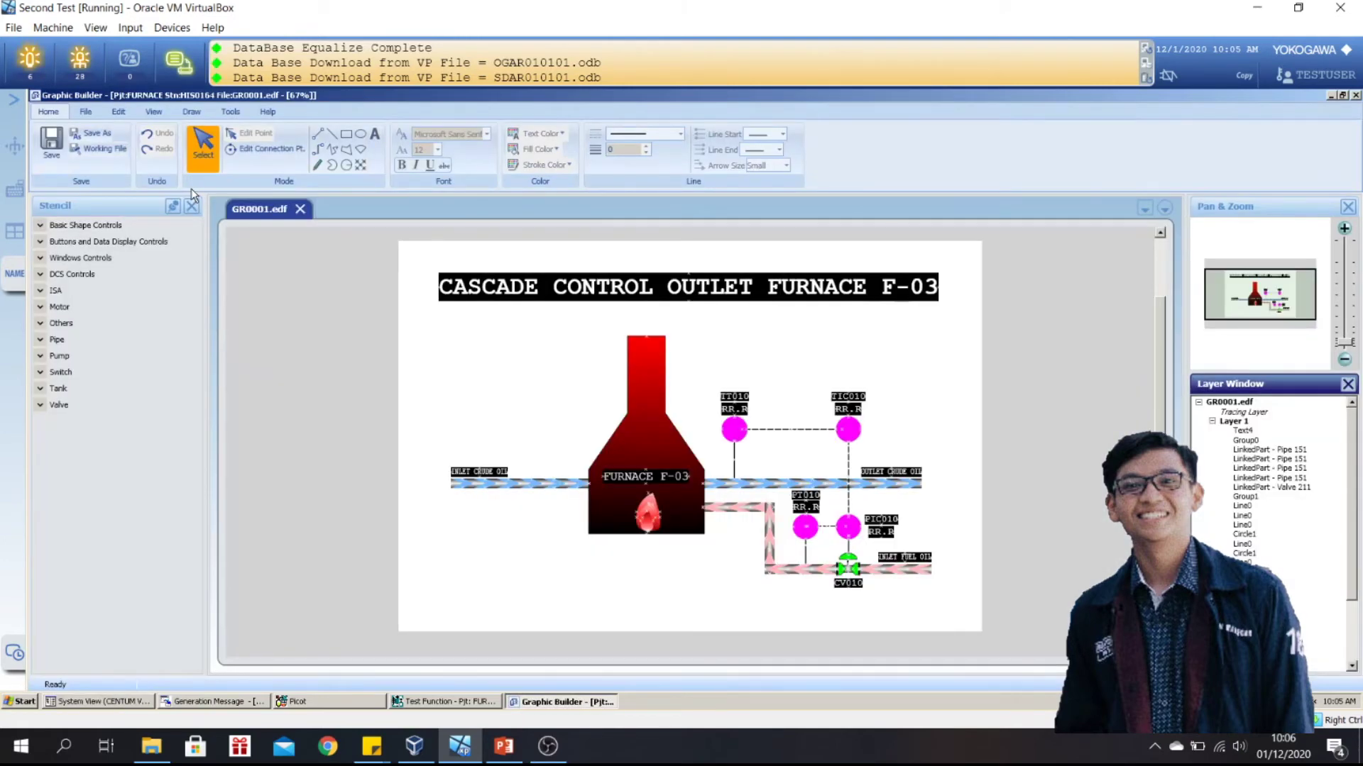
left_click(7, 5)
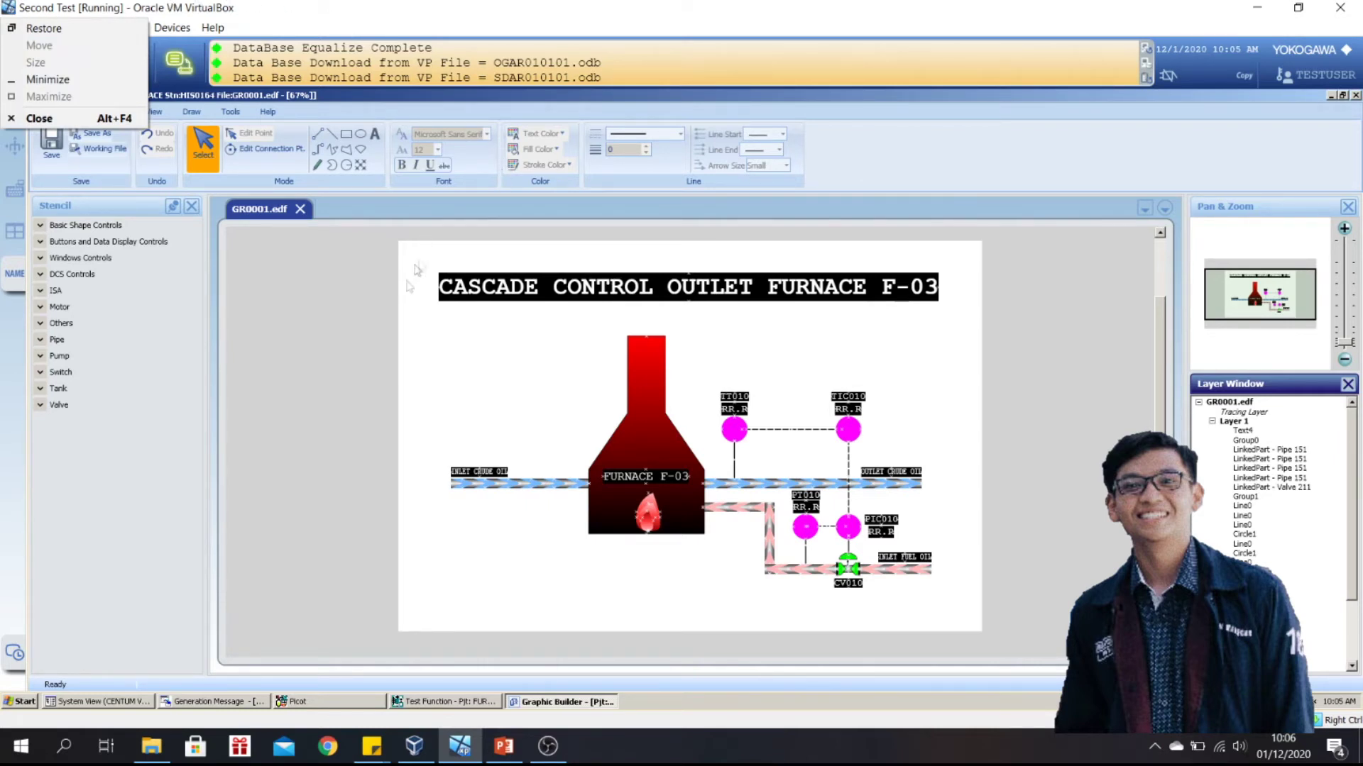
left_click(292, 328)
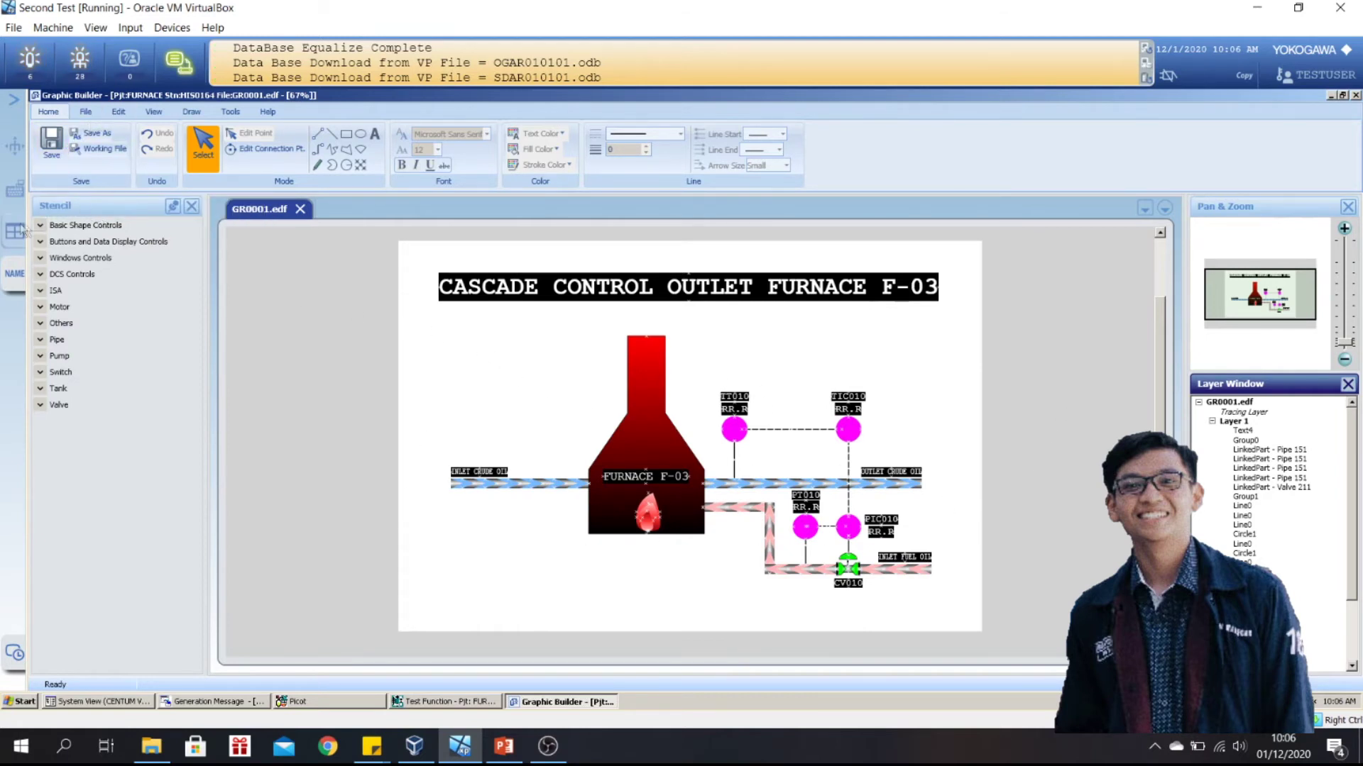
left_click(119, 112)
left_click(156, 114)
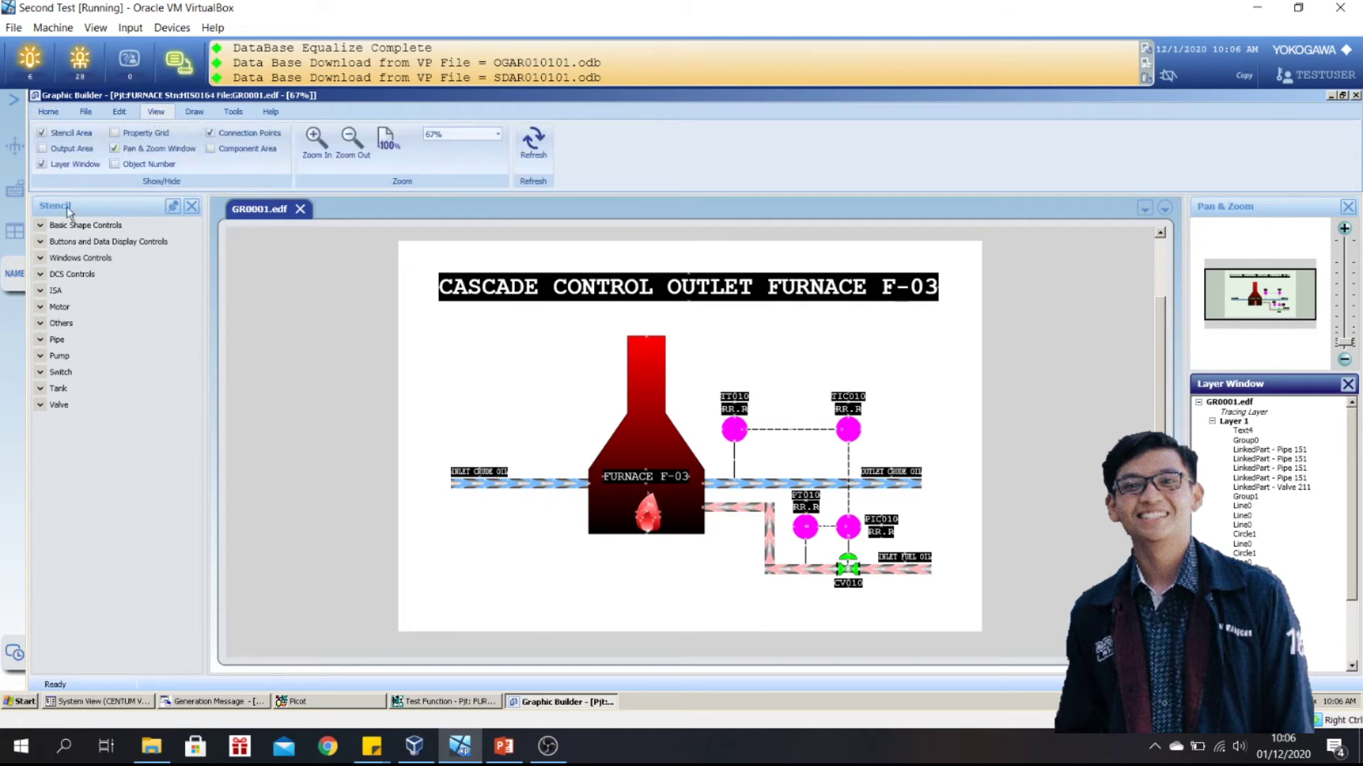
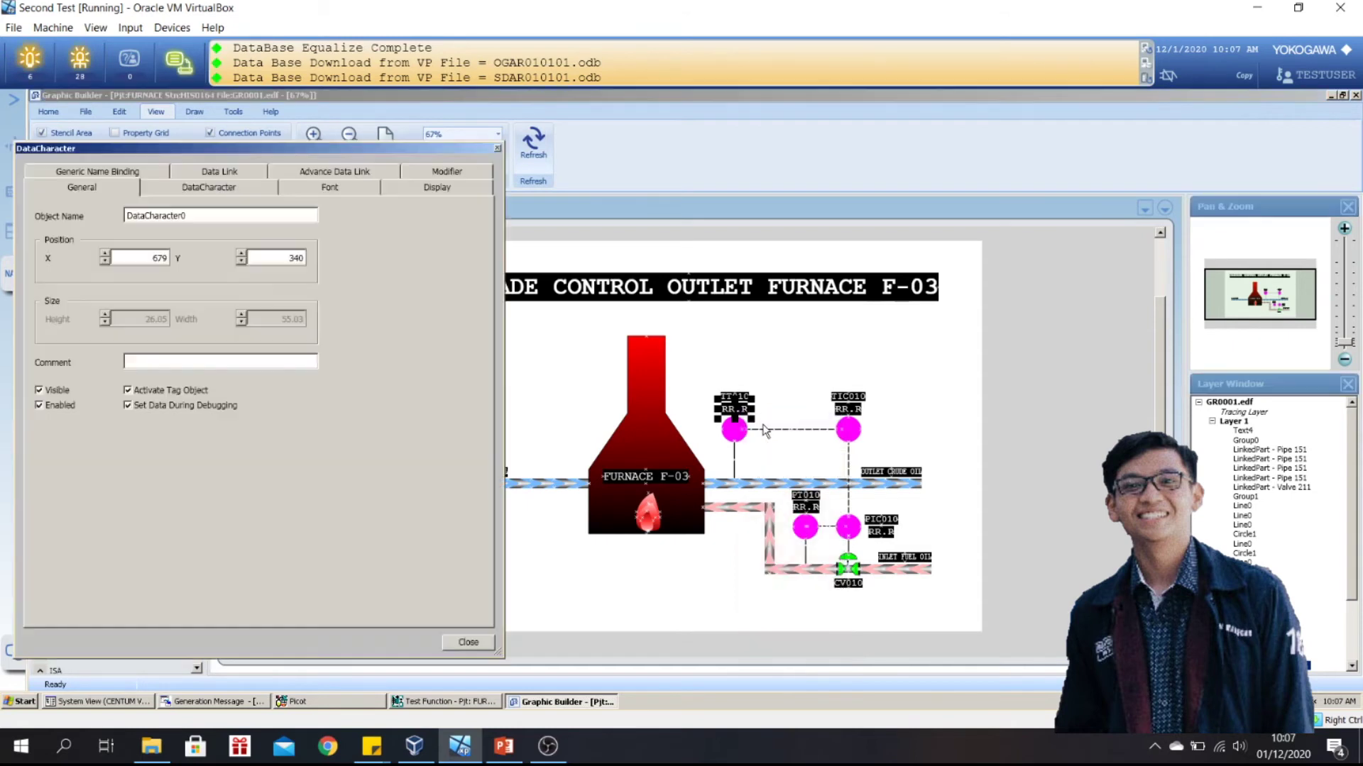
- Examine the data links of the data characters below the TT010 and TIC010 labels, and close their properties
left_click(204, 168)
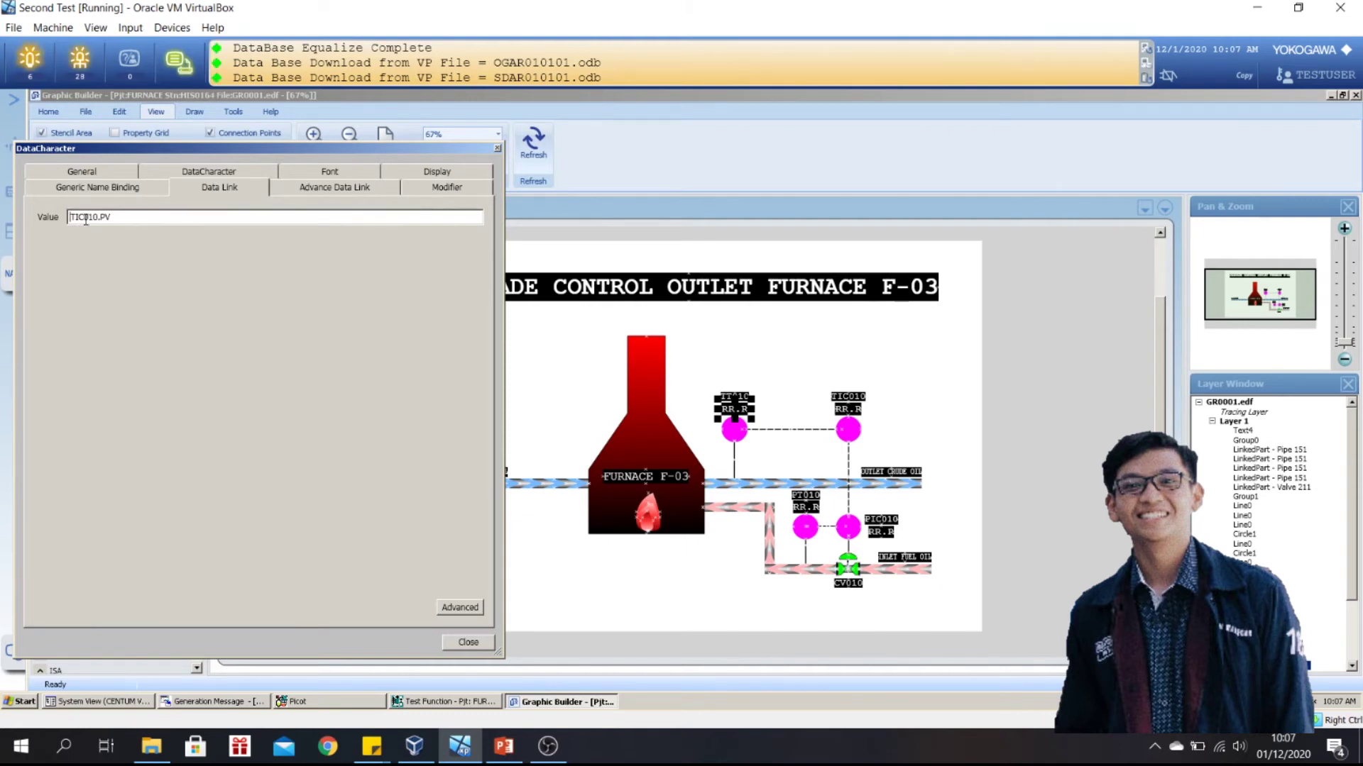
left_click(497, 148)
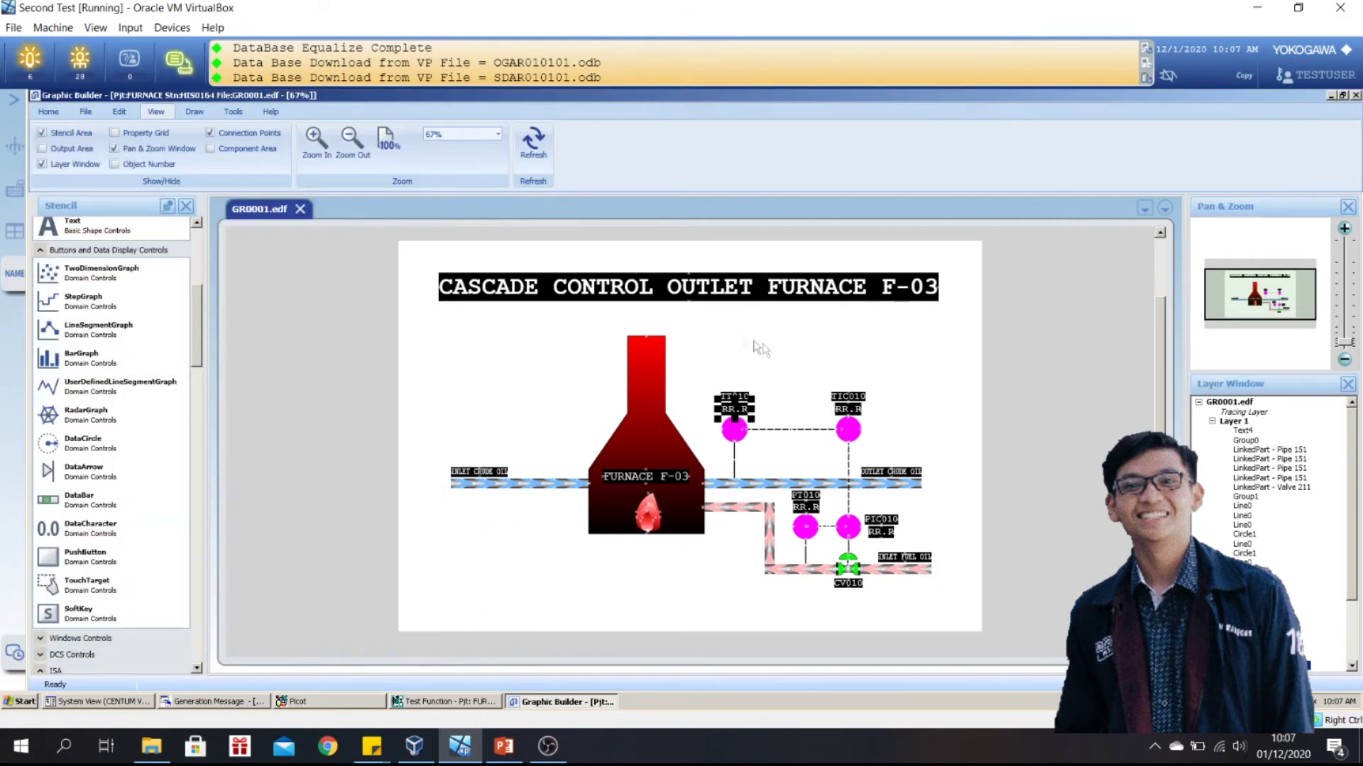
left_click(850, 414)
right_click(849, 411)
left_click(883, 654)
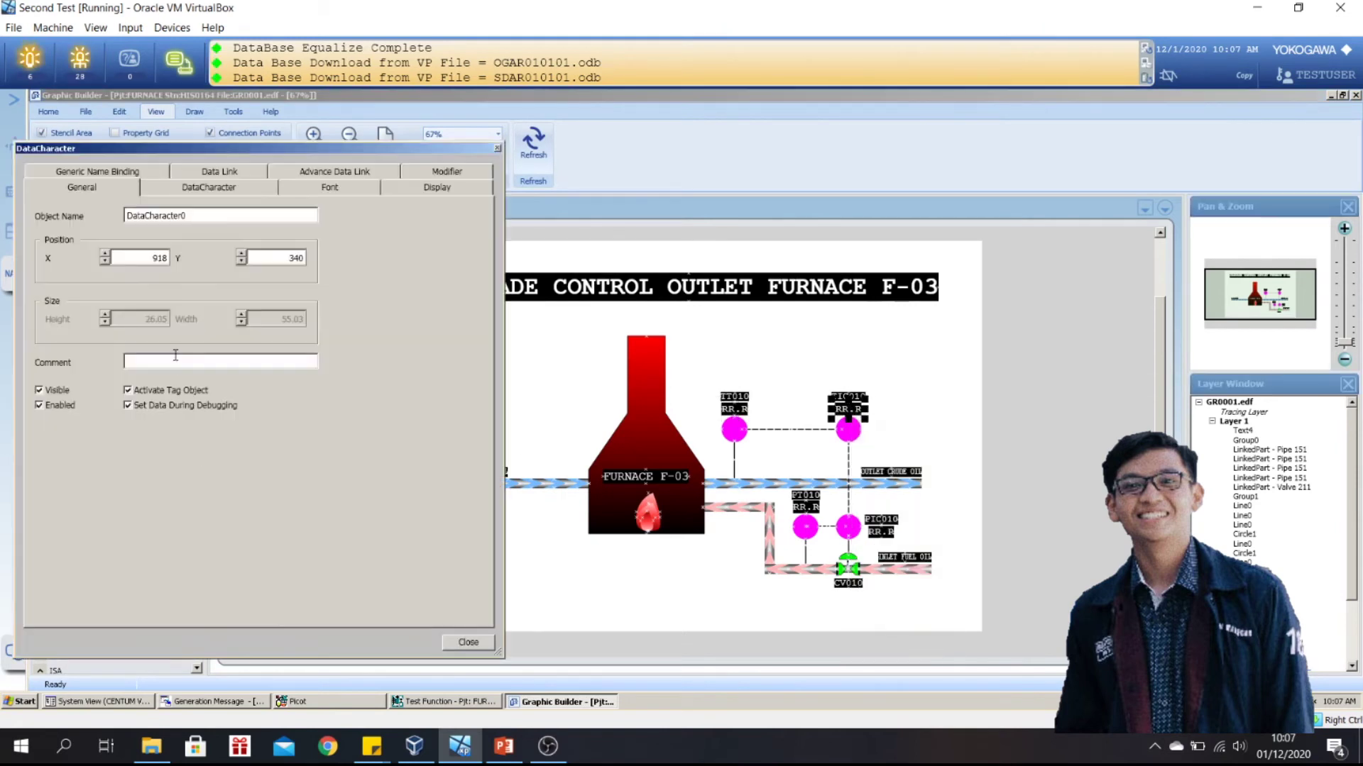
left_click(209, 173)
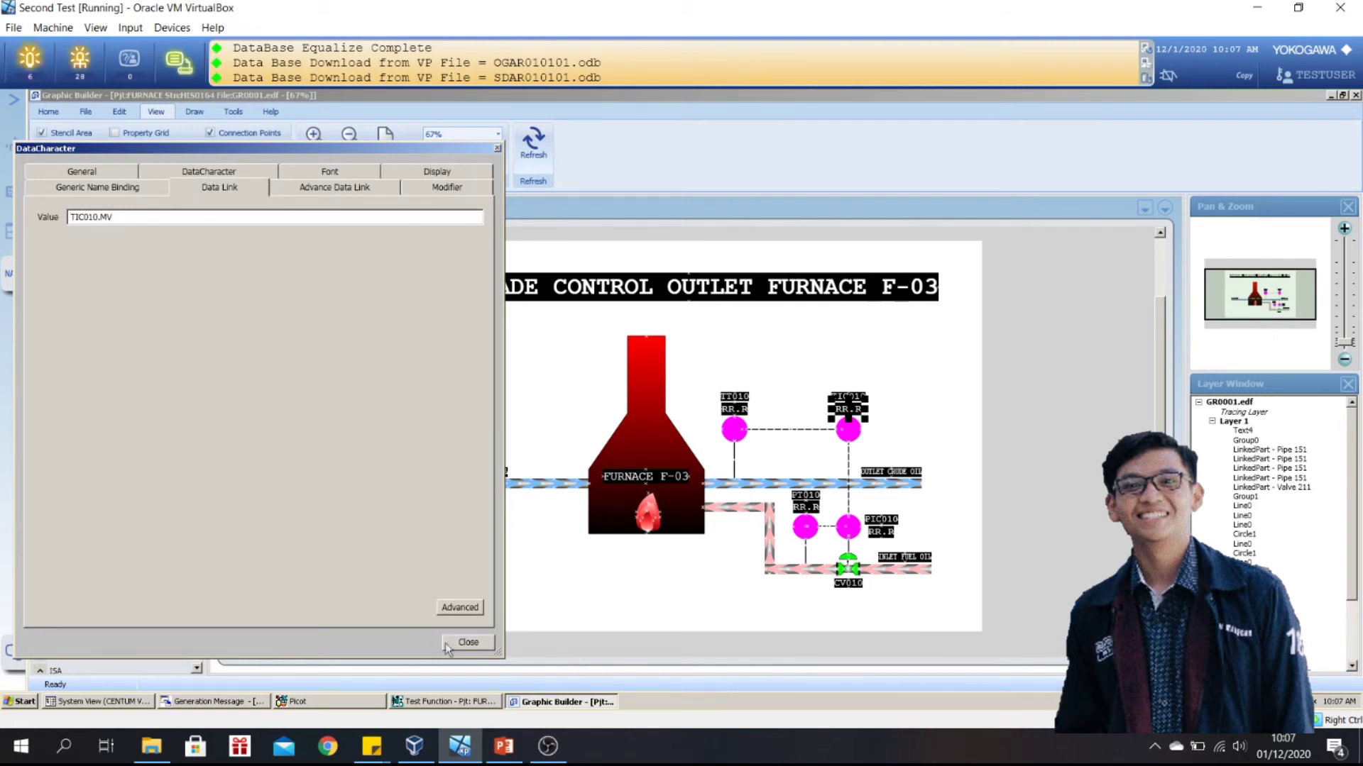
left_click(469, 643)
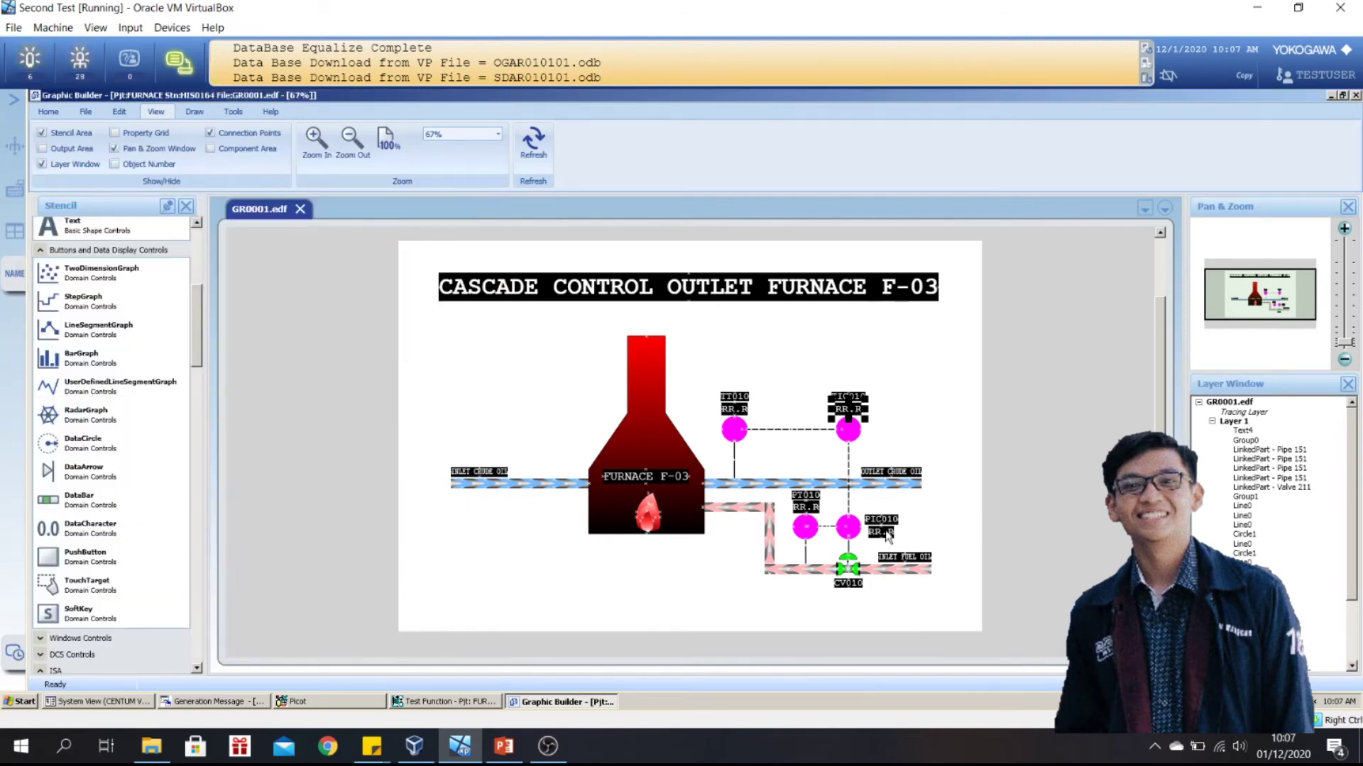
left_click(991, 497)
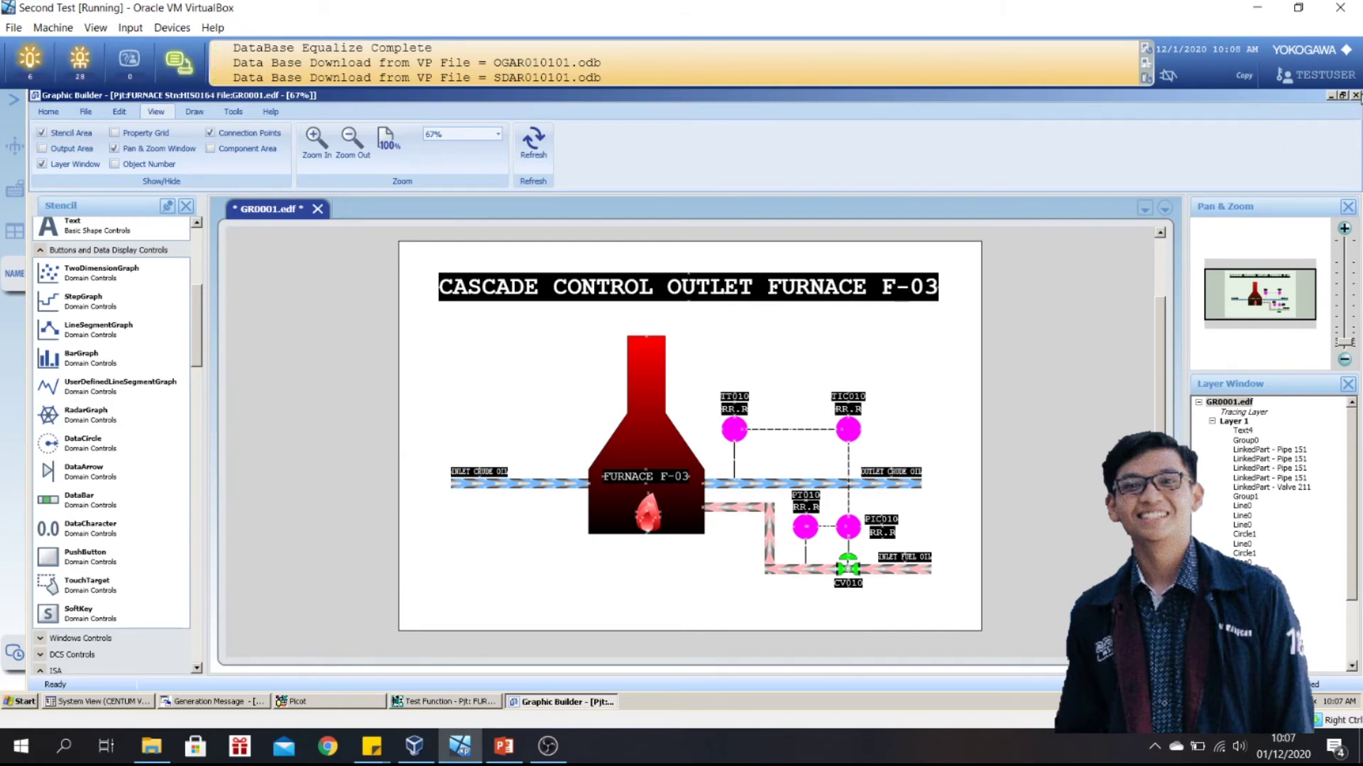
- Close graphic GR0001 without saving, and display the FCS commands that include Test Function for FCS0101
left_click(1356, 95)
left_click(714, 437)
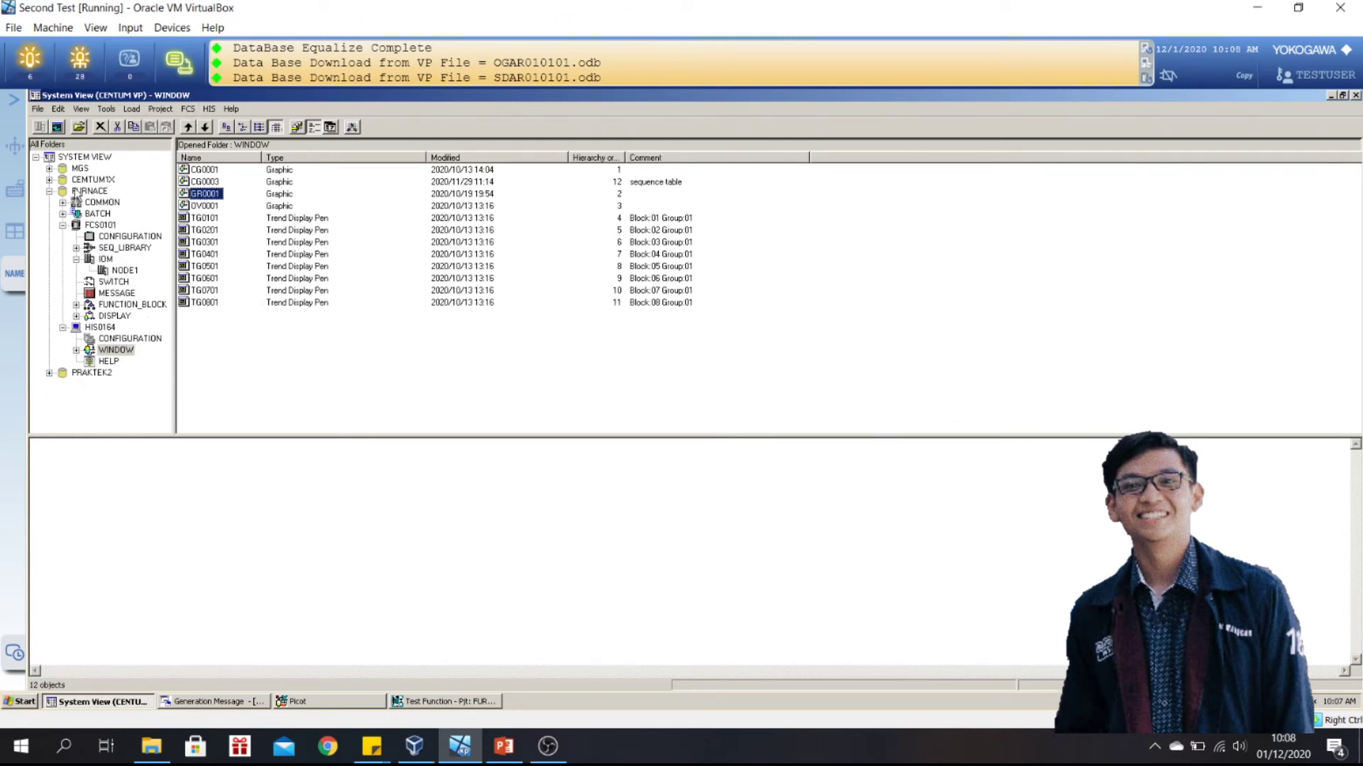
left_click(98, 226)
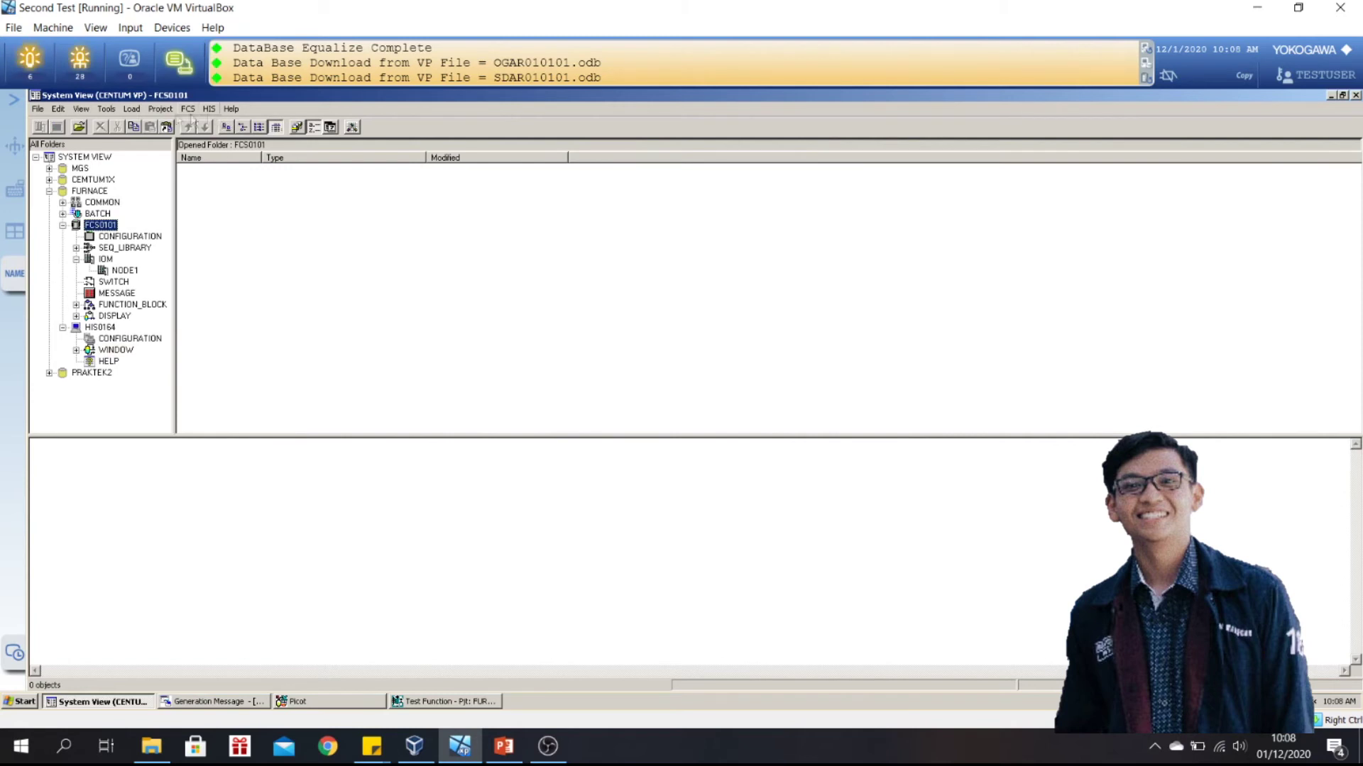
left_click(188, 110)
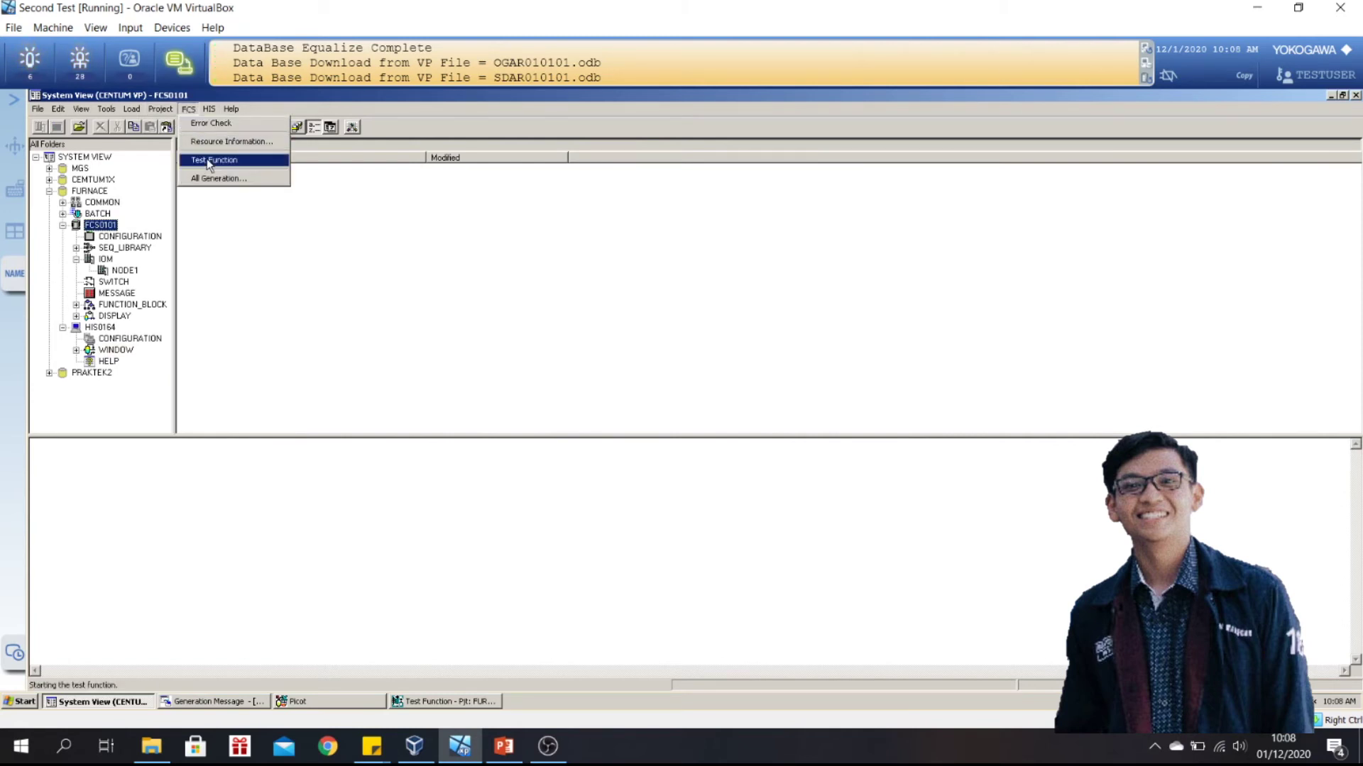
left_click(105, 229)
right_click(105, 227)
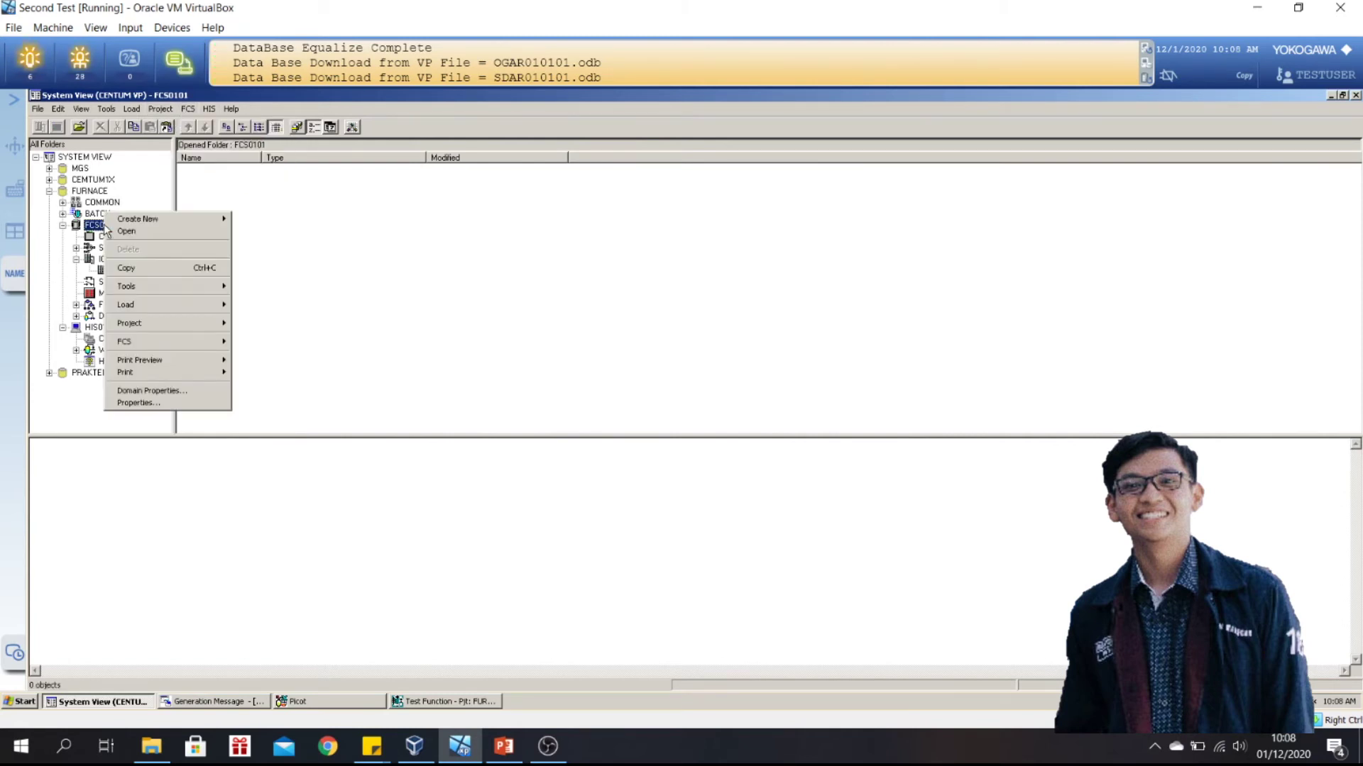
mouse_move(199, 342)
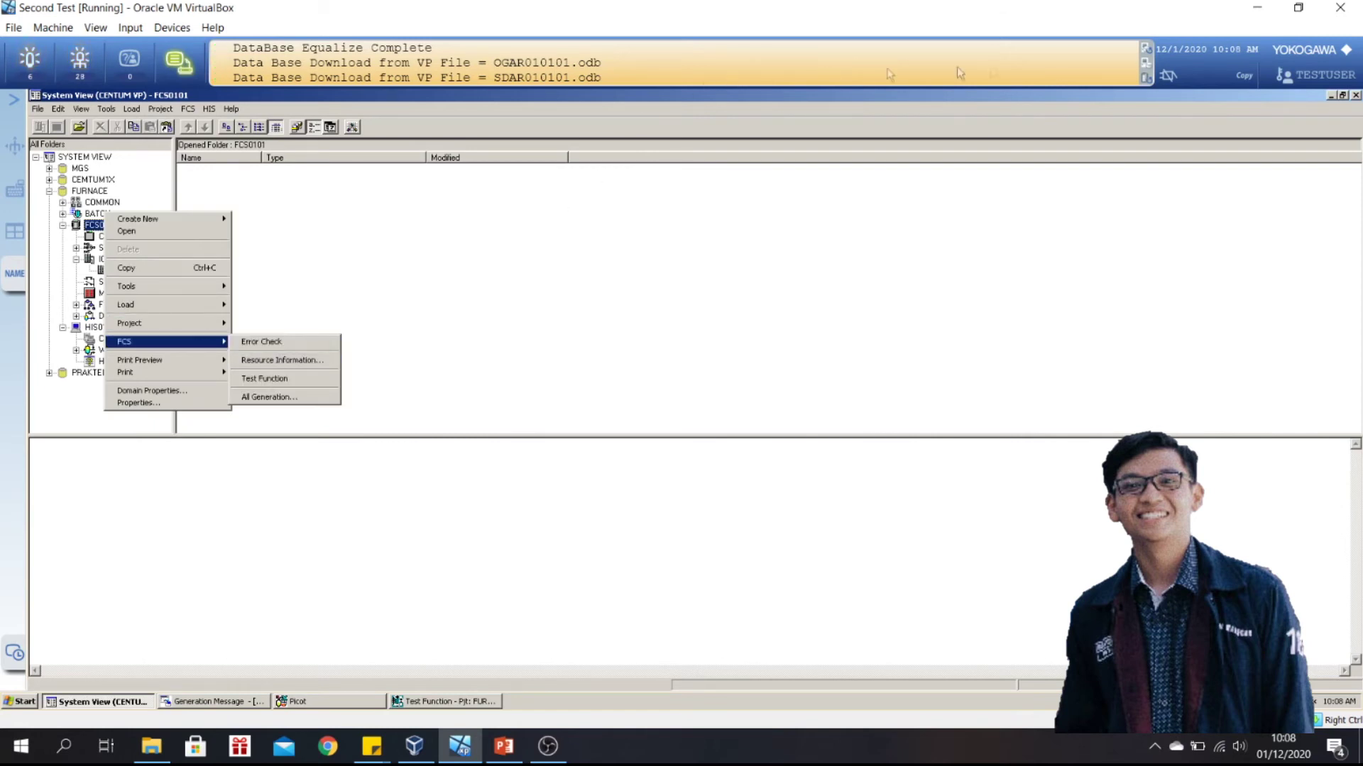
left_click(1336, 103)
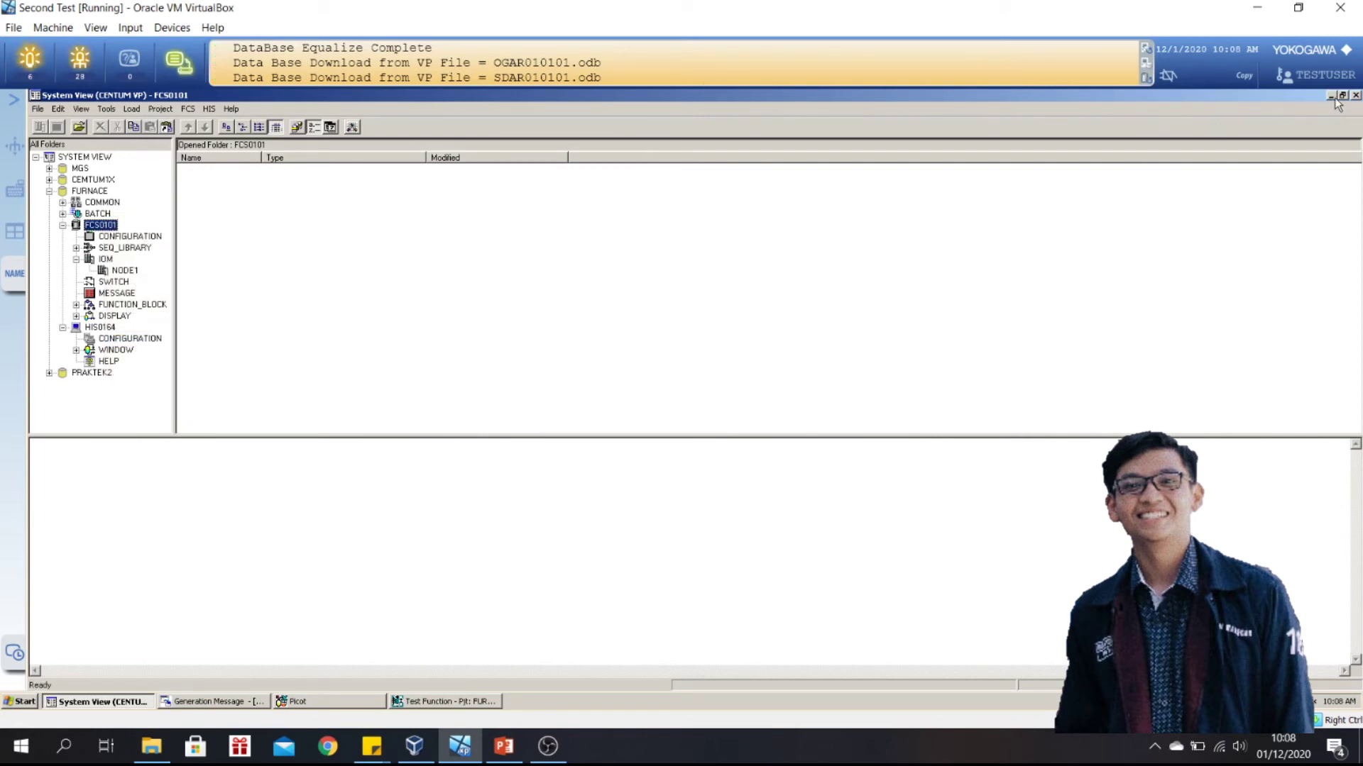
- Minimize the System View and Generation Message windows, and bring up the Test Function window to view its available tools
left_click(1333, 97)
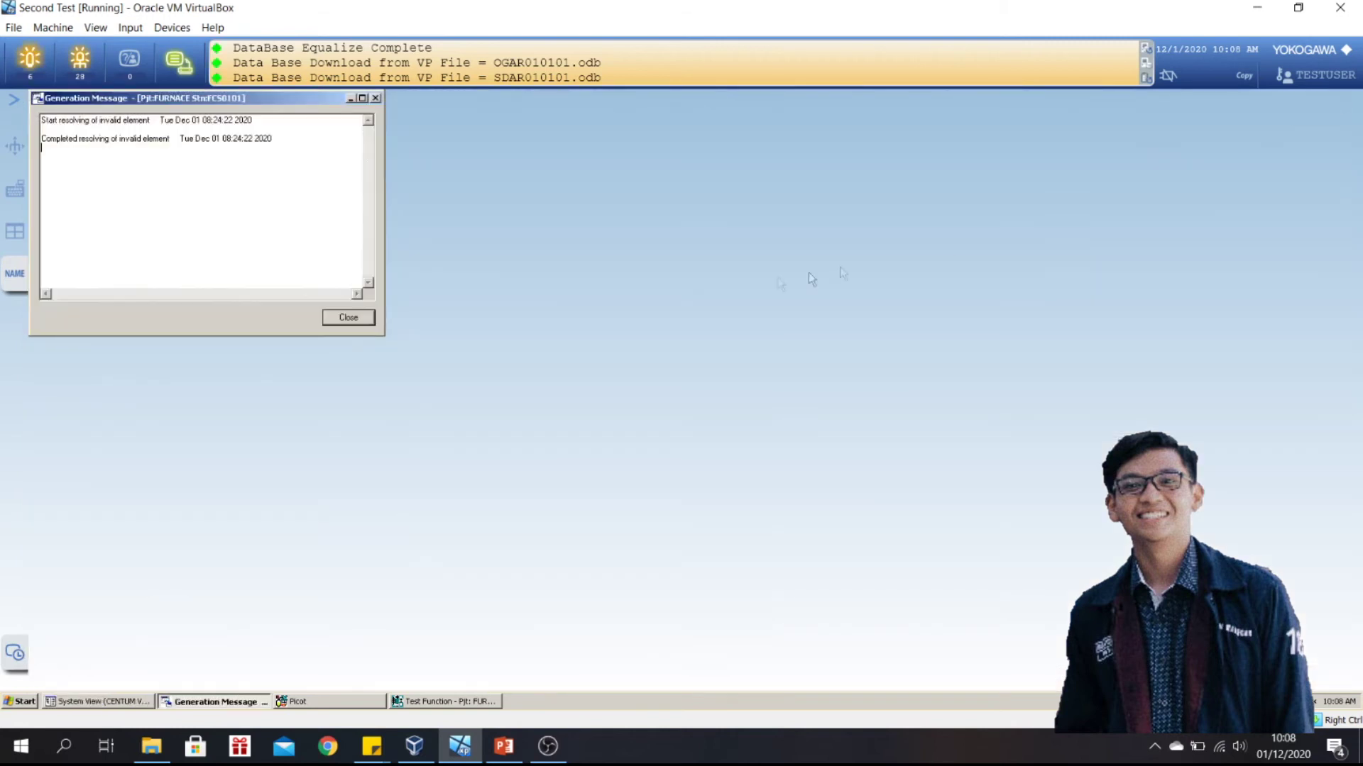
left_click(347, 101)
left_click(439, 703)
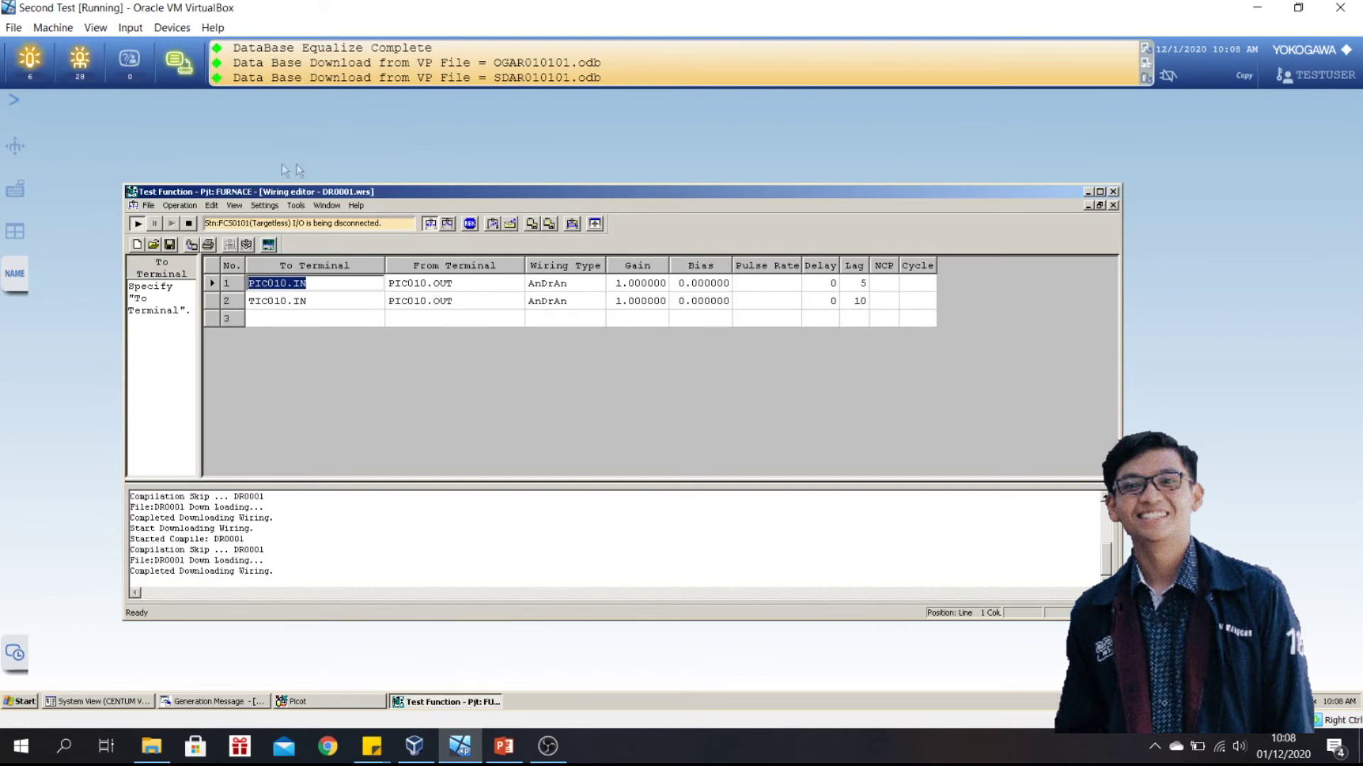
left_click(294, 206)
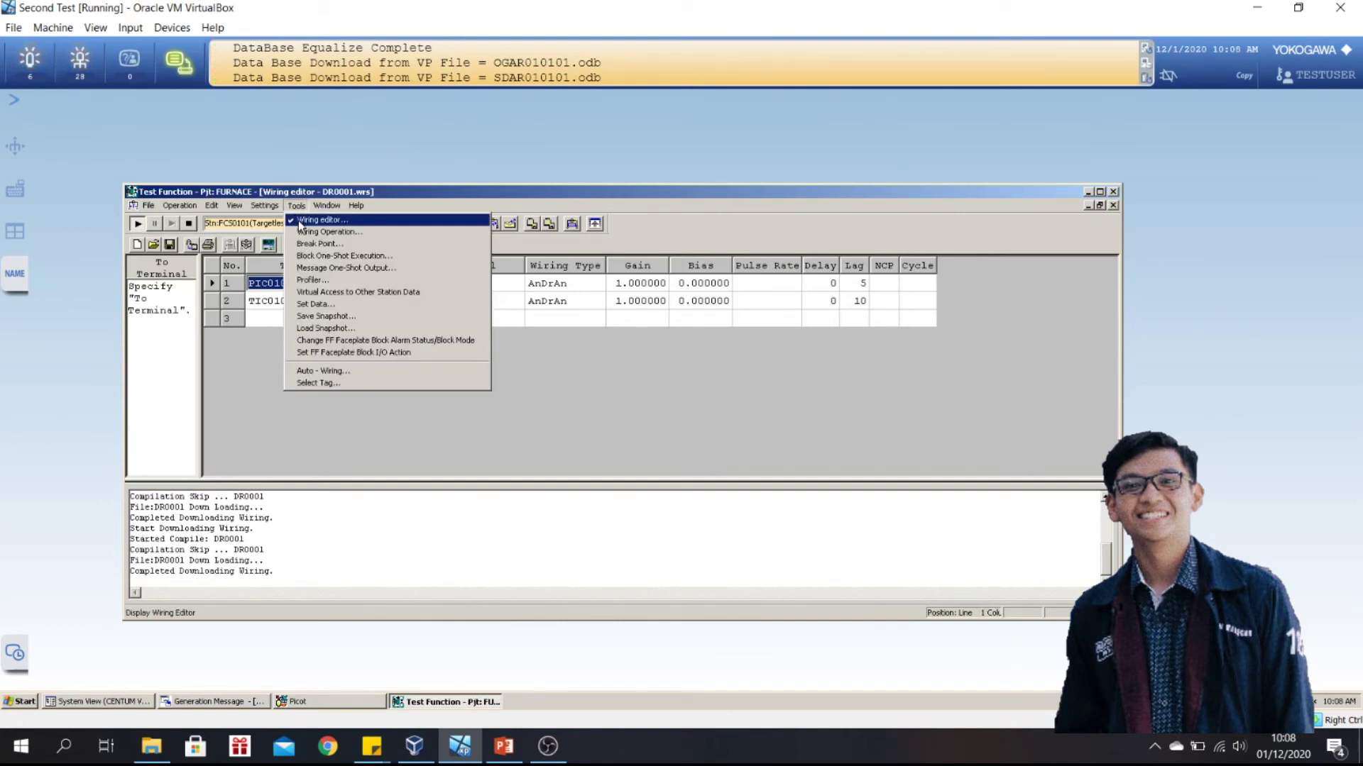
key("Escape")
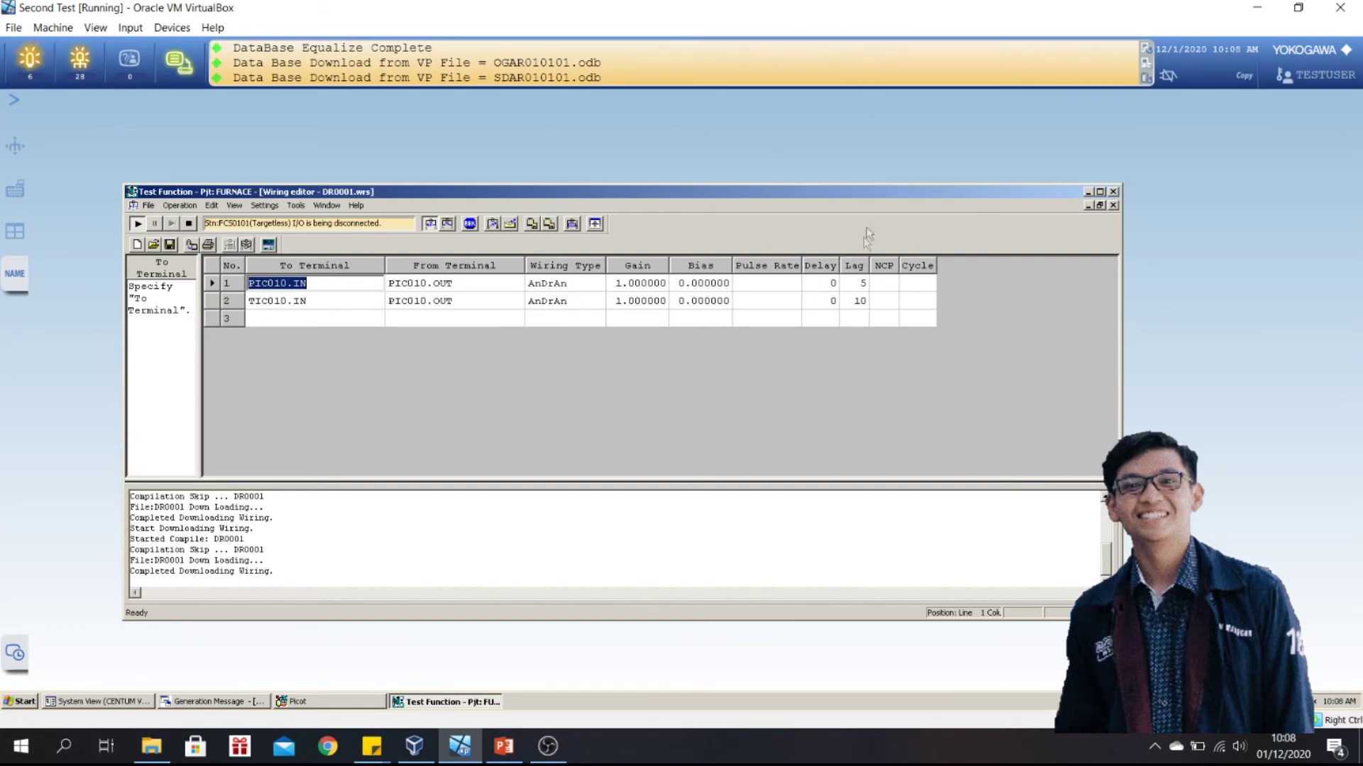
- Check the lag settings of the TIC010.IN and PIC010.IN wirings, and download the DR0001 wiring
left_click(857, 300)
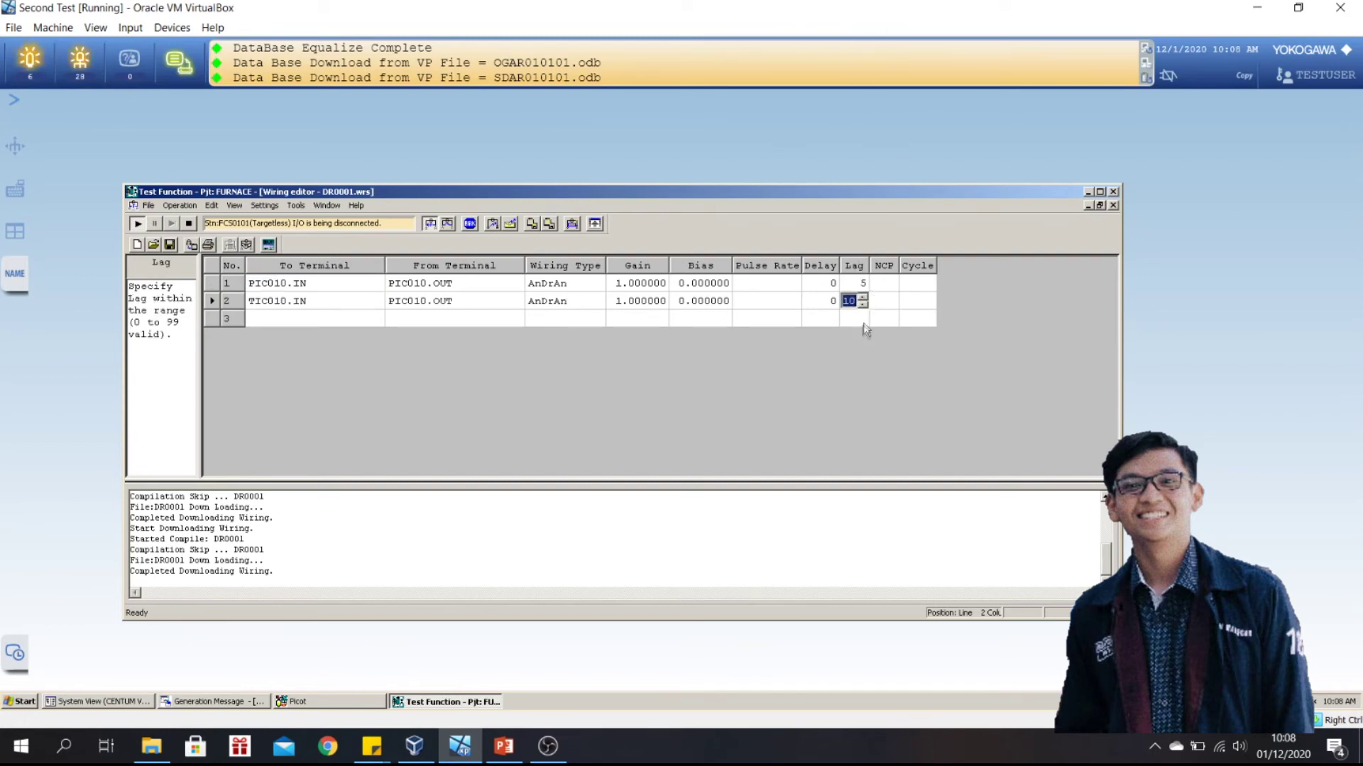
left_click(857, 287)
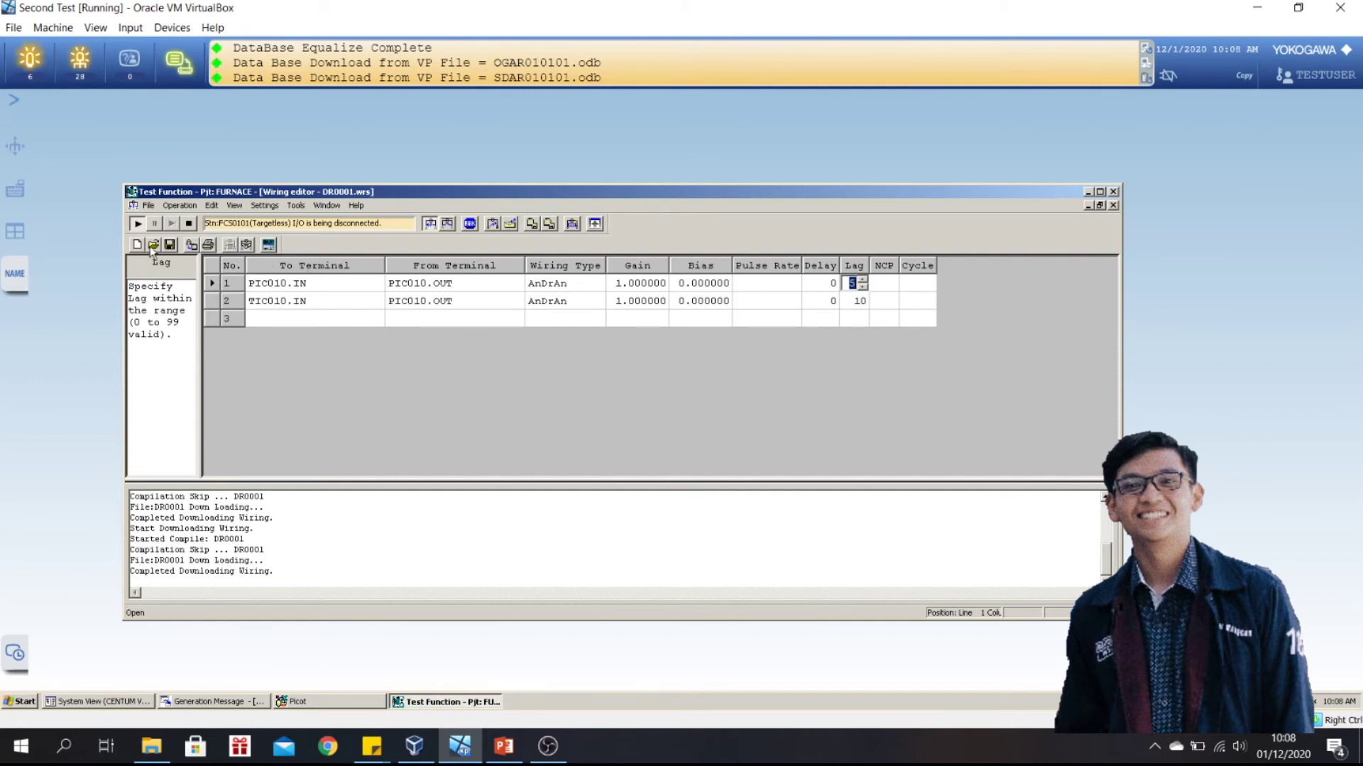
left_click(148, 205)
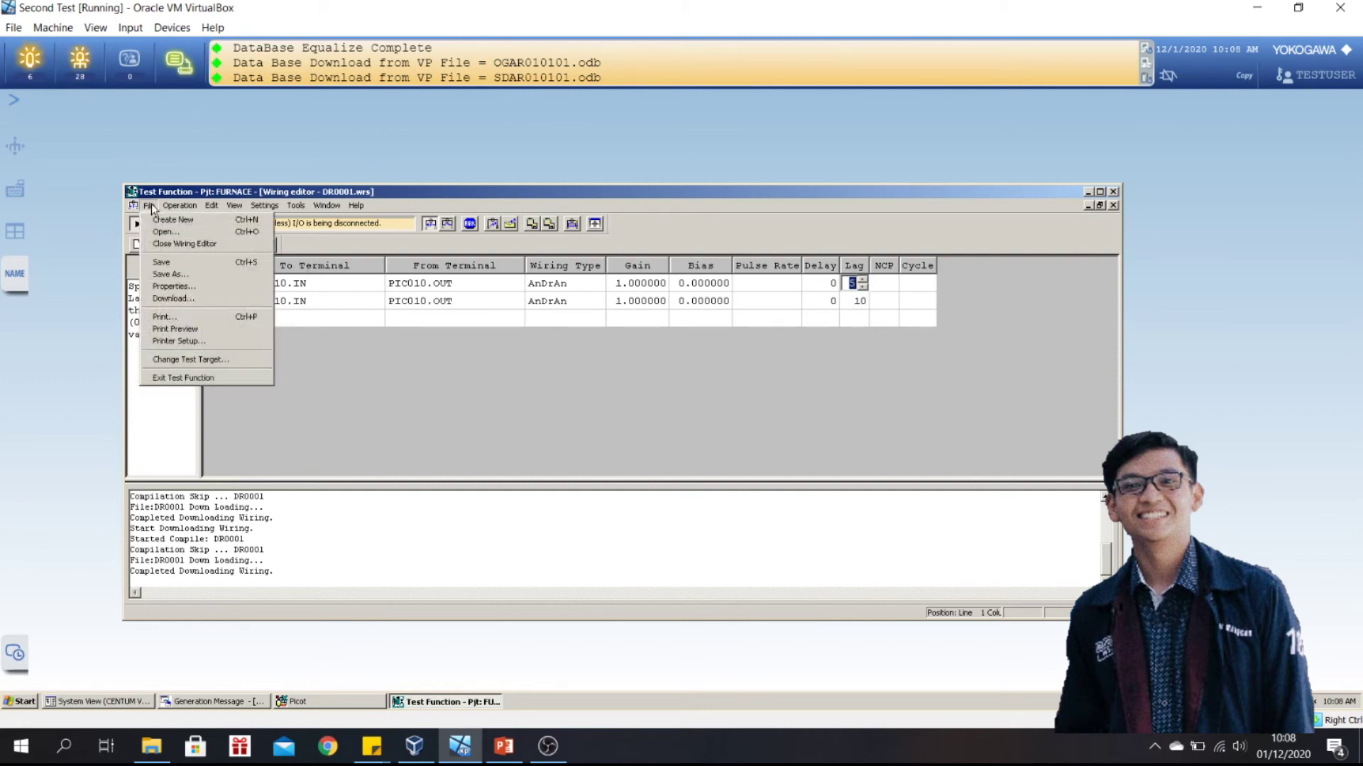
left_click(173, 298)
left_click(731, 366)
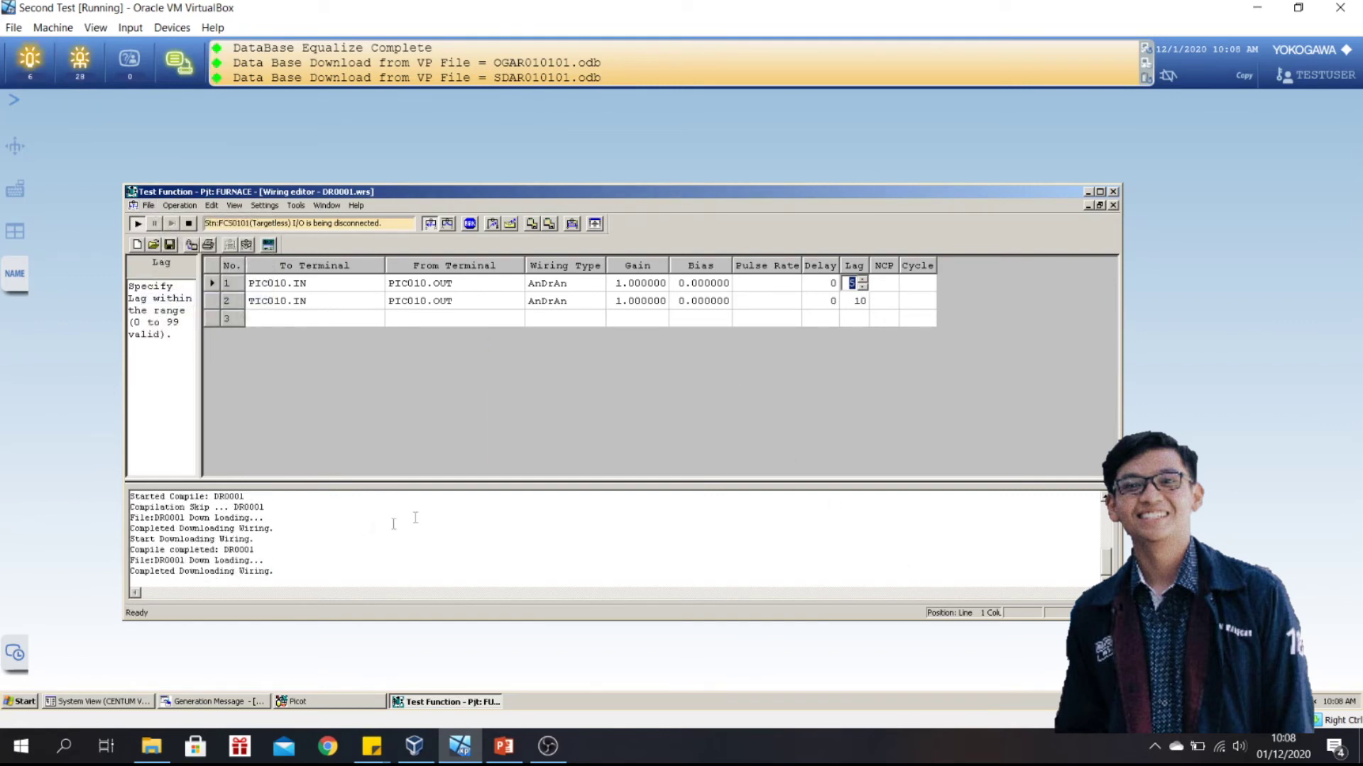
- View the status of both DR0001 wirings in Wiring Operation, and minimize the Test Function window
left_click(335, 209)
left_click(309, 233)
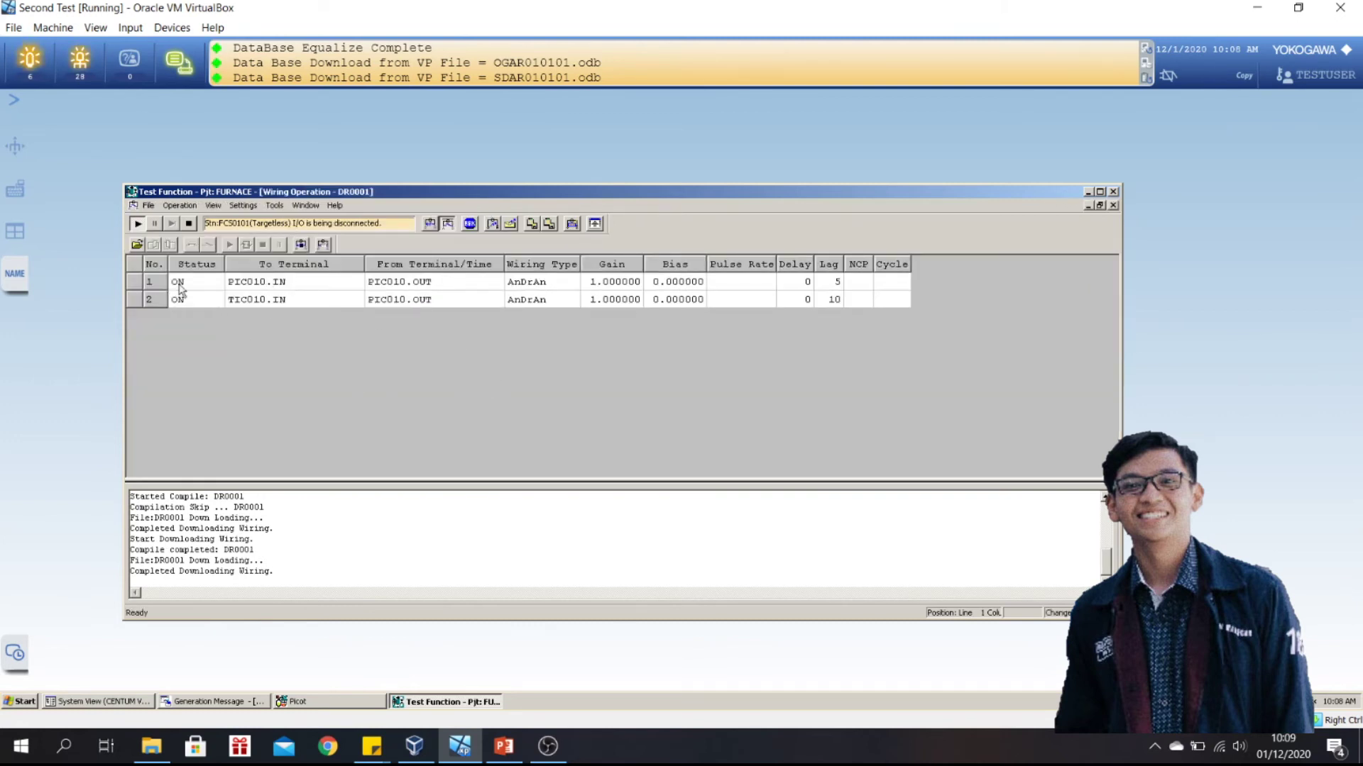
left_click(1089, 192)
- Call up the operator graphic GR0001 by its window name
left_click(12, 275)
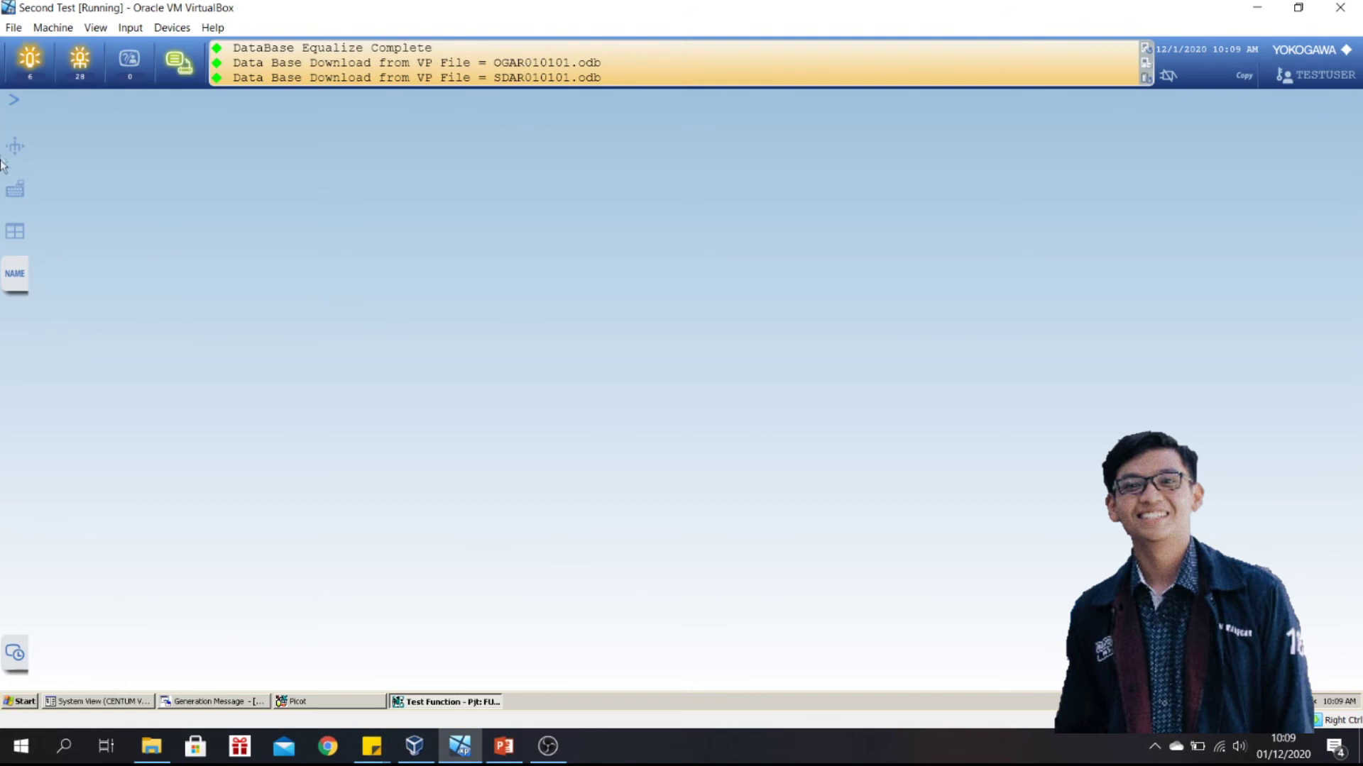
left_click(14, 274)
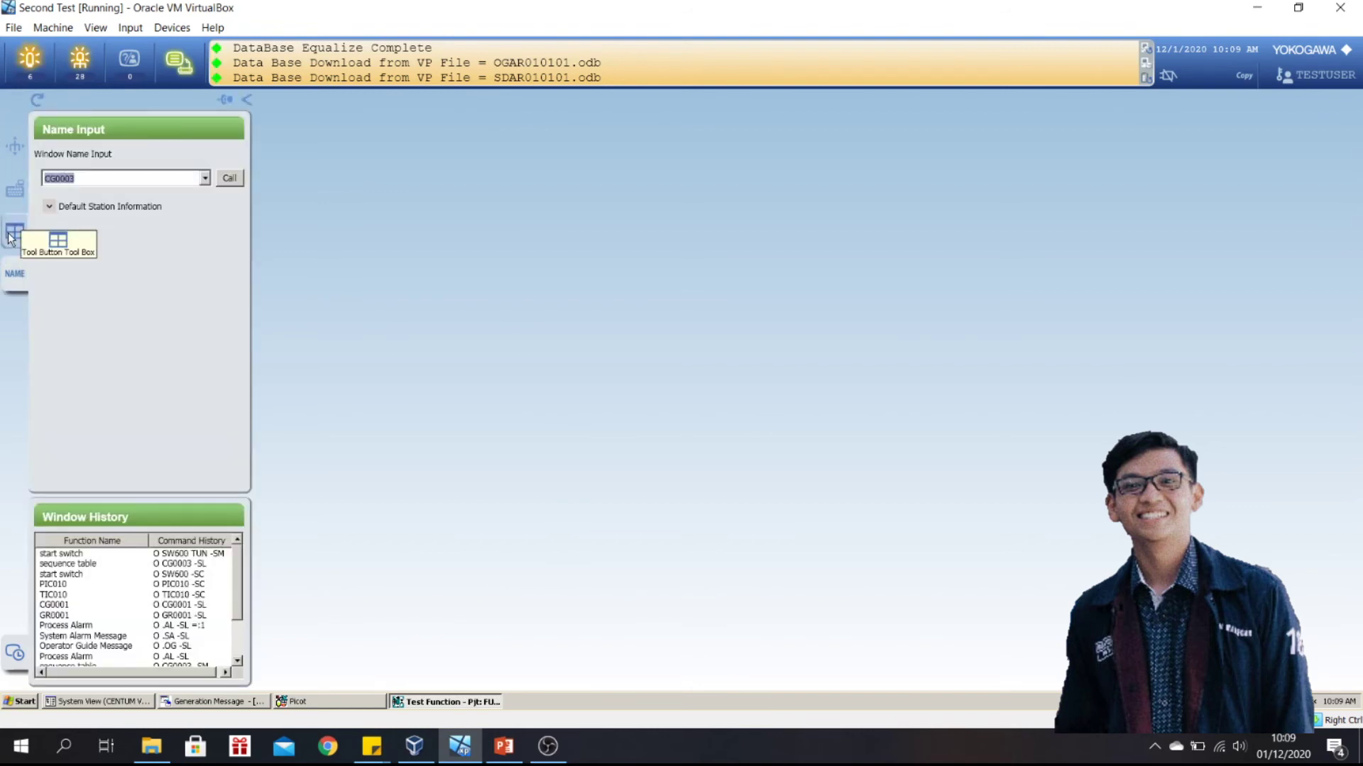
type("g")
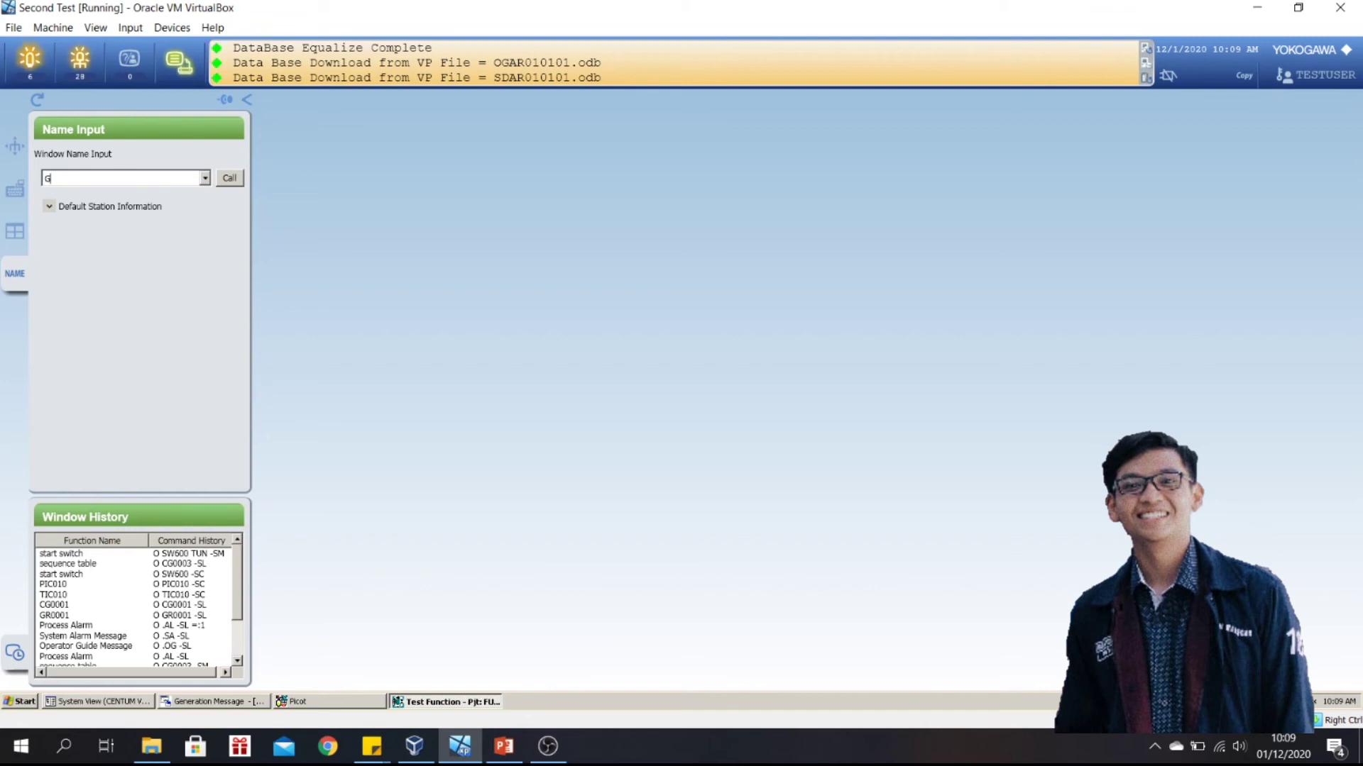
type("R0001")
key("Return")
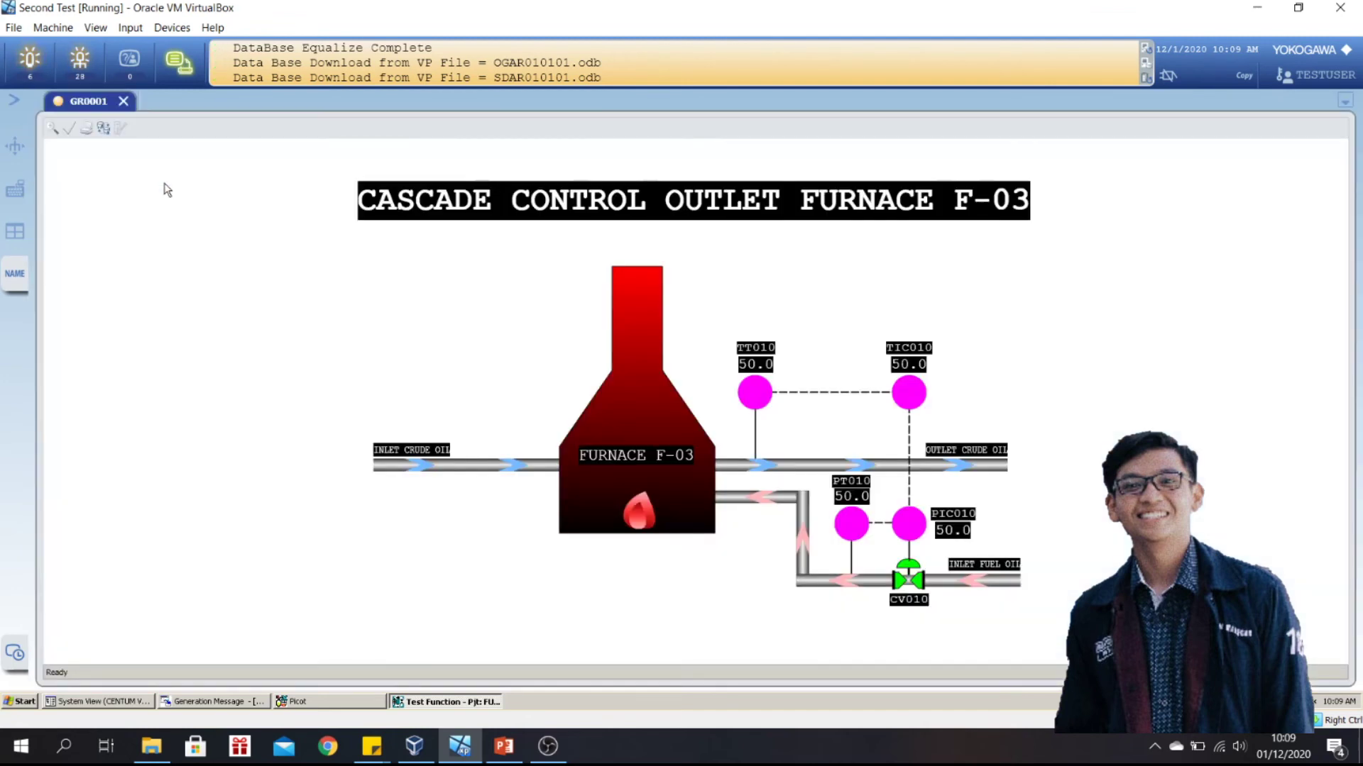
- Call up the control group CG0001 by its window name
left_click(14, 273)
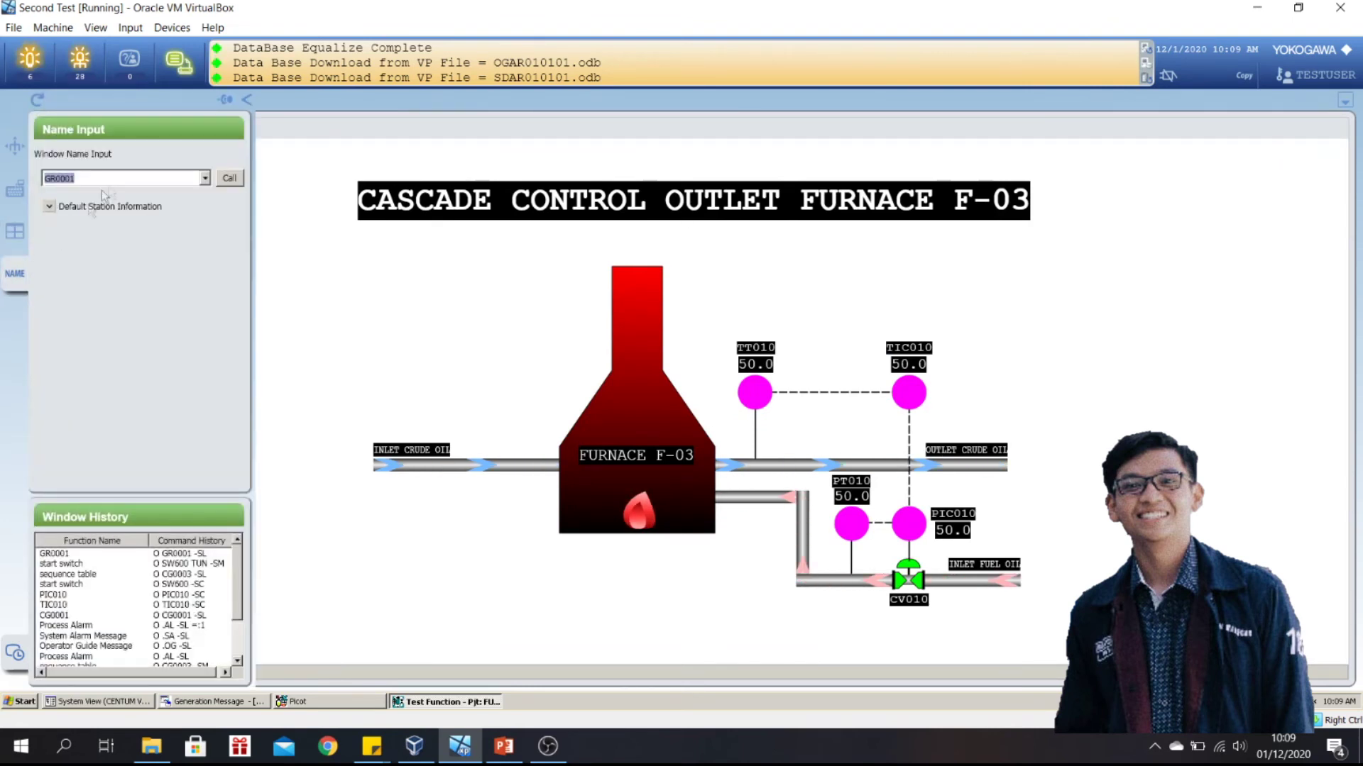
type("CG")
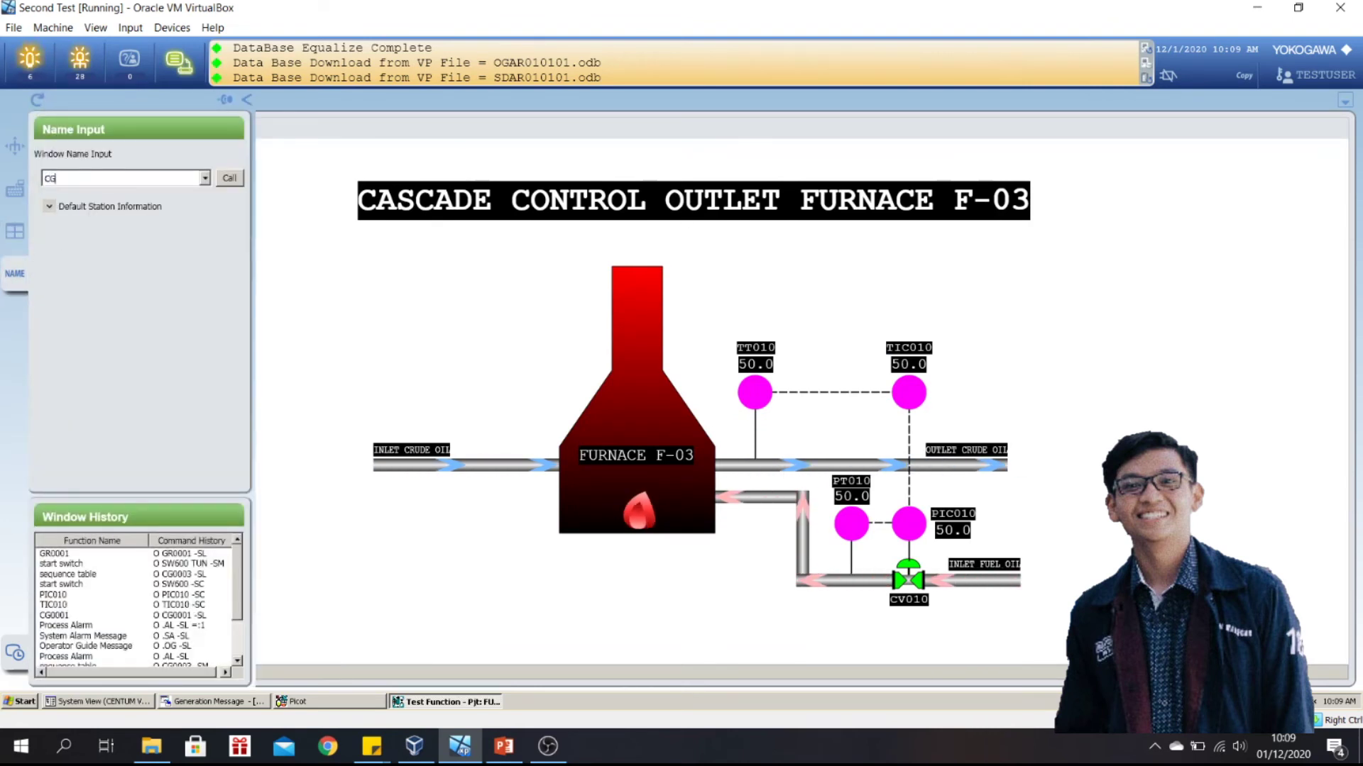
type("0001")
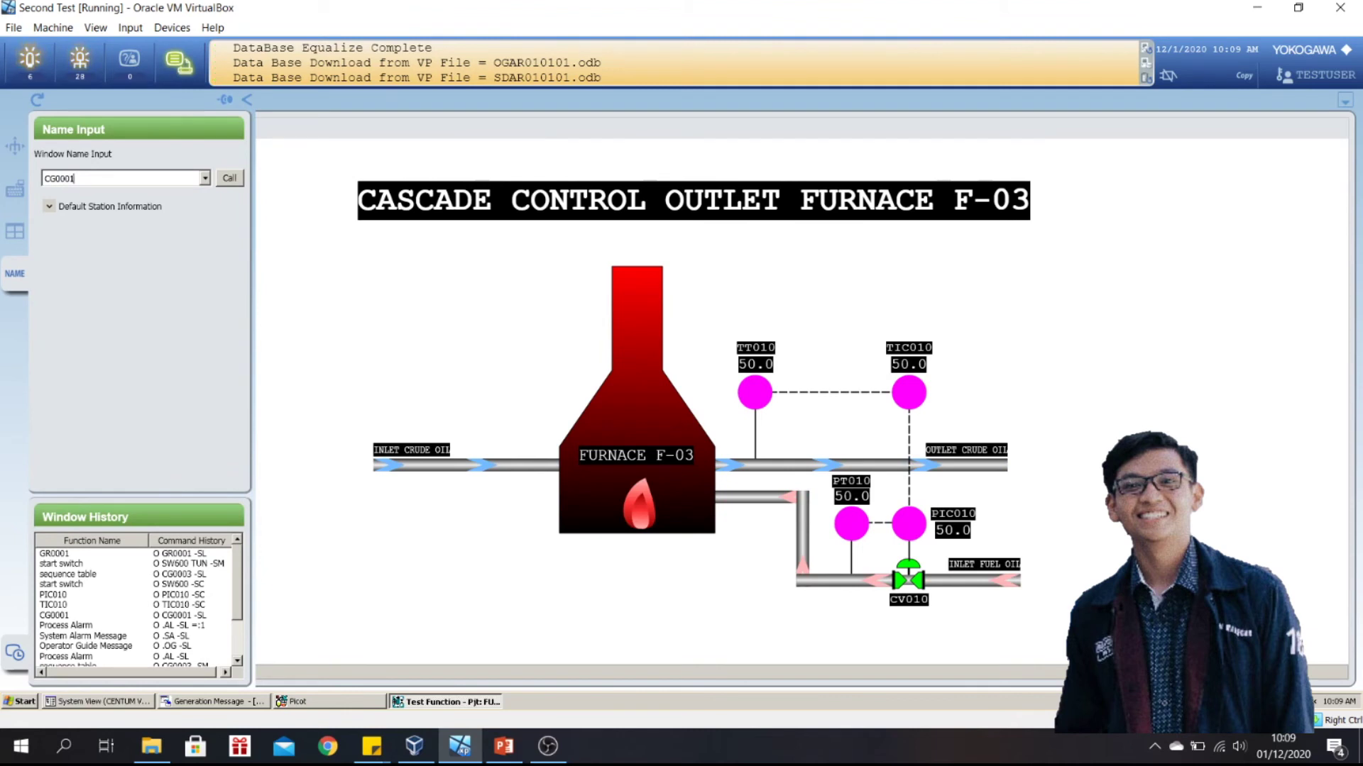
key("Return")
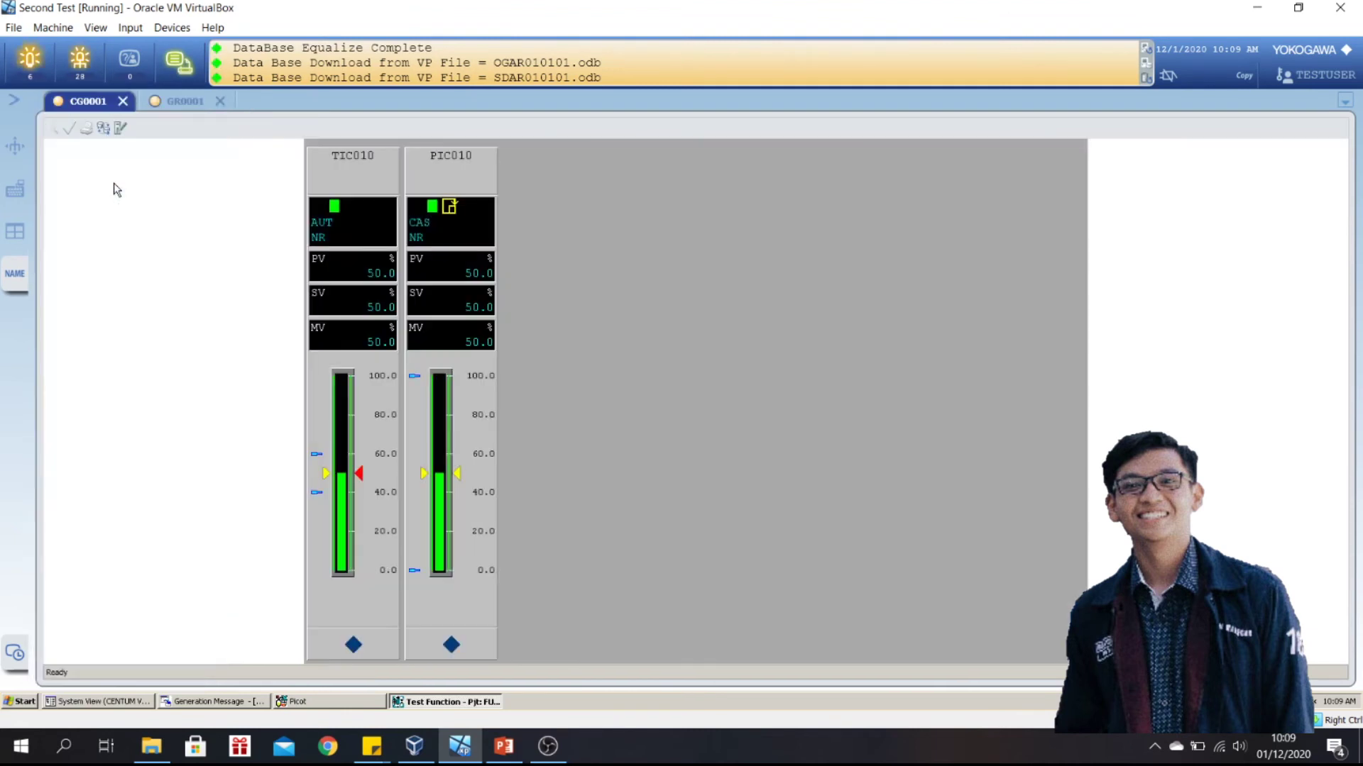
- Call up the sequence table group CG0003 by its window name
left_click(14, 273)
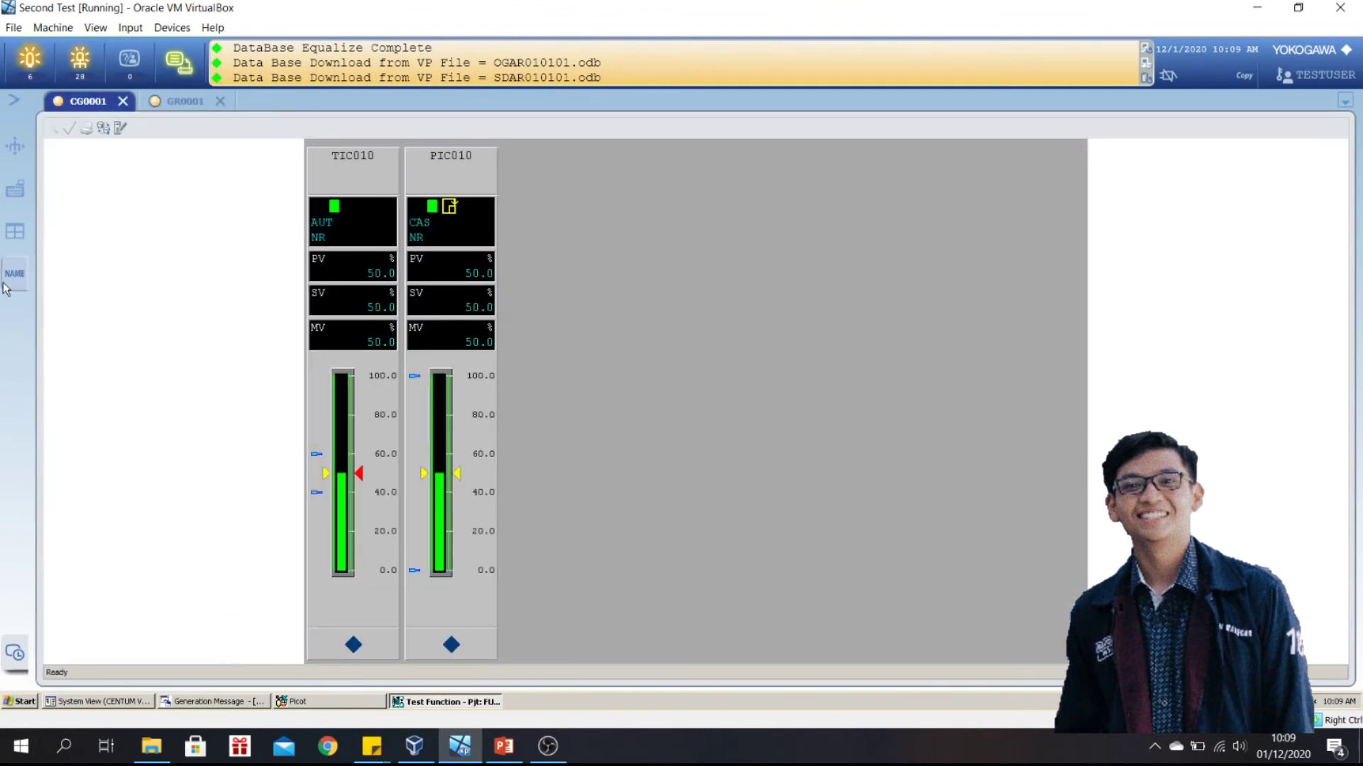
type("GC")
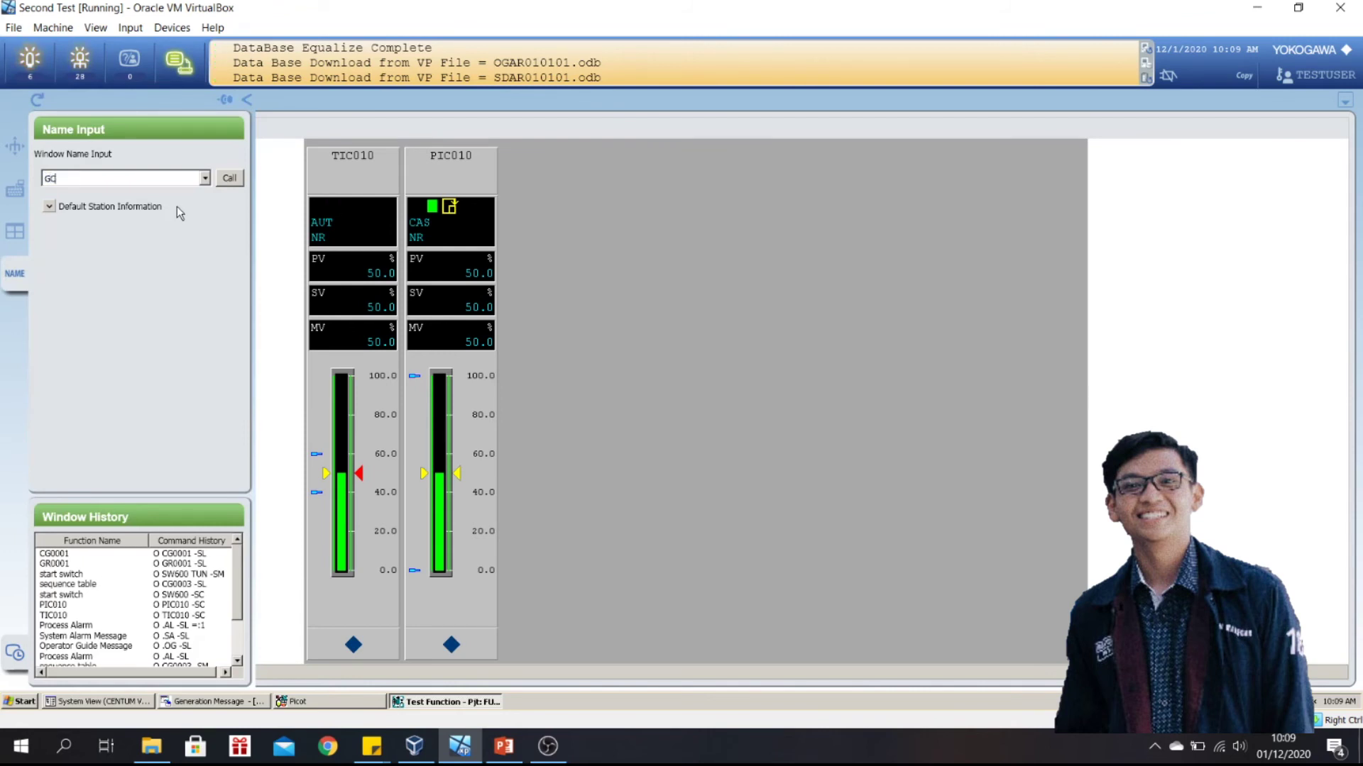
key("BackSpace")
key("BackSpace")
type("CG")
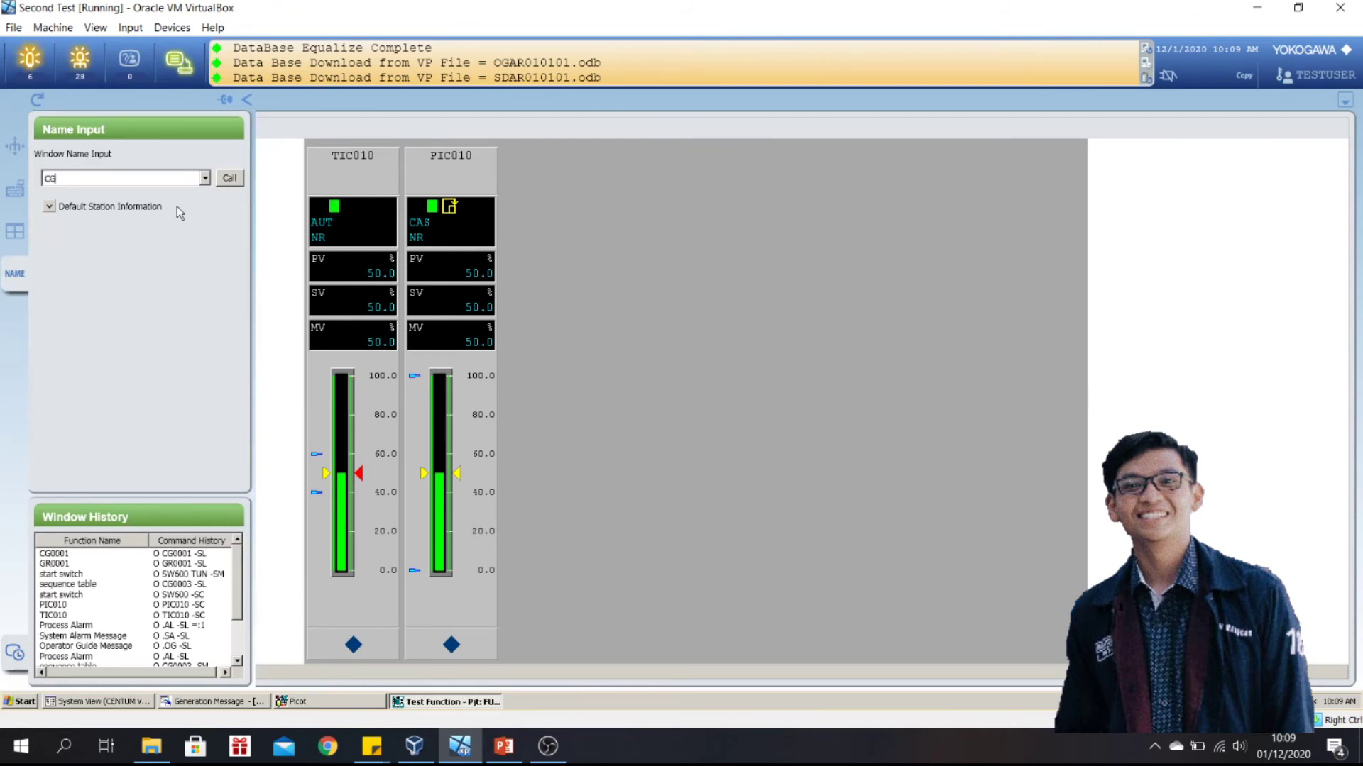
type("0003")
key("Return")
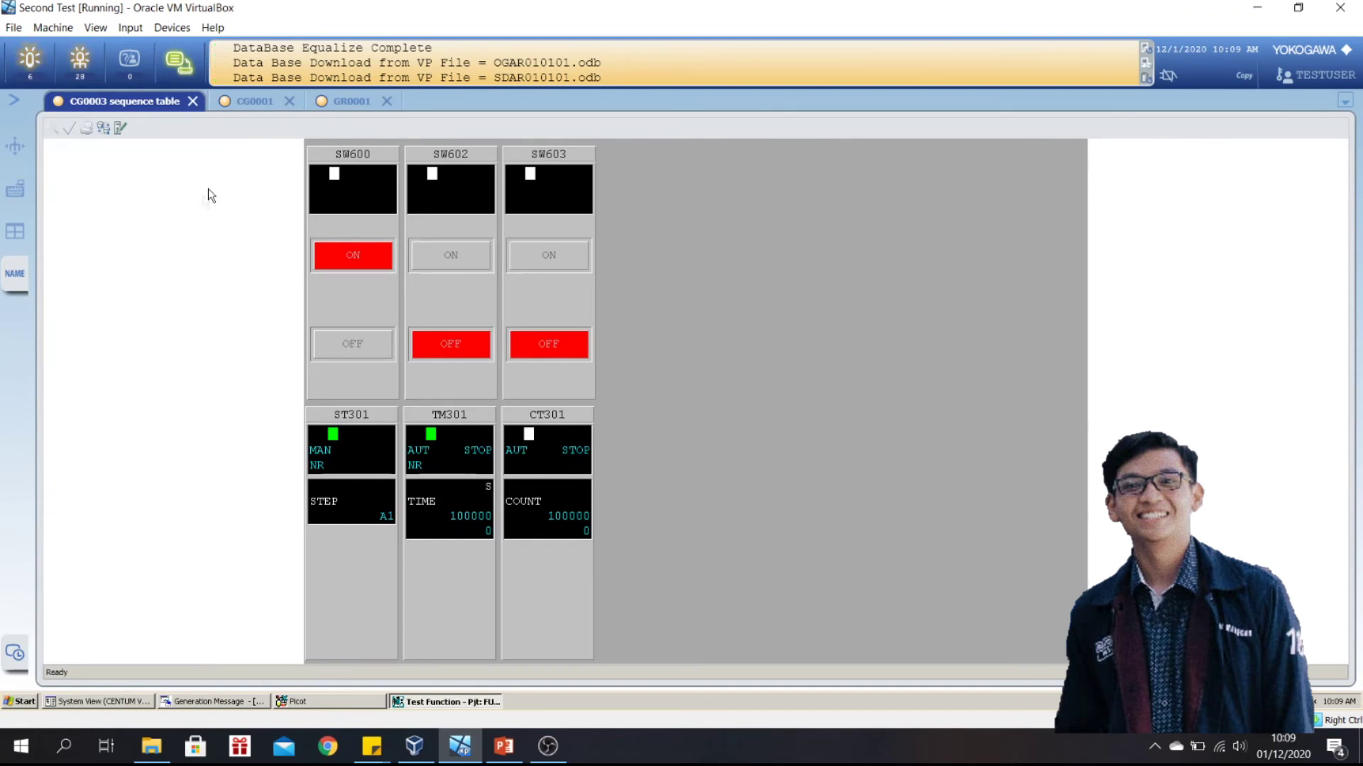
- In CG0001, command PIC010 to cascade (CAS) mode and TIC010 to automatic (AUT) mode, confirming both without a reason
left_click(267, 104)
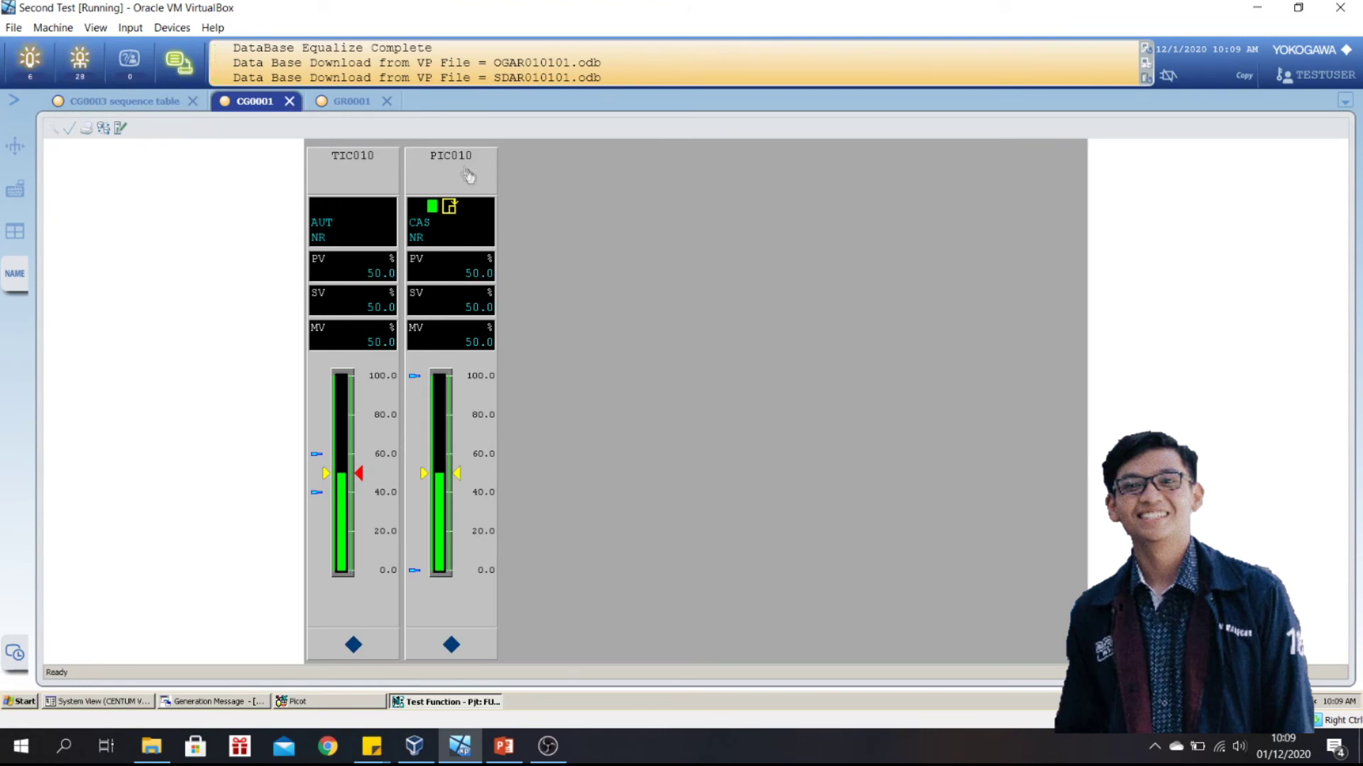
left_click(424, 237)
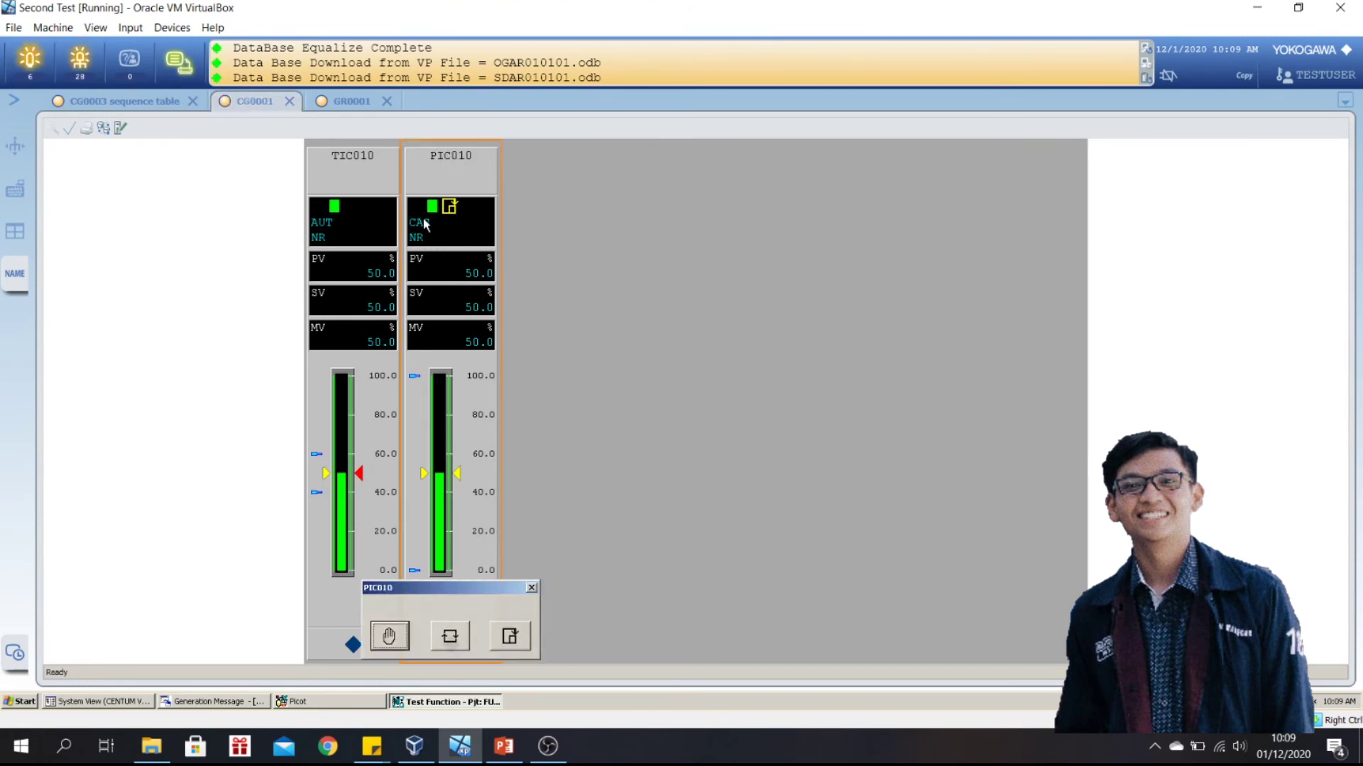
left_click(508, 636)
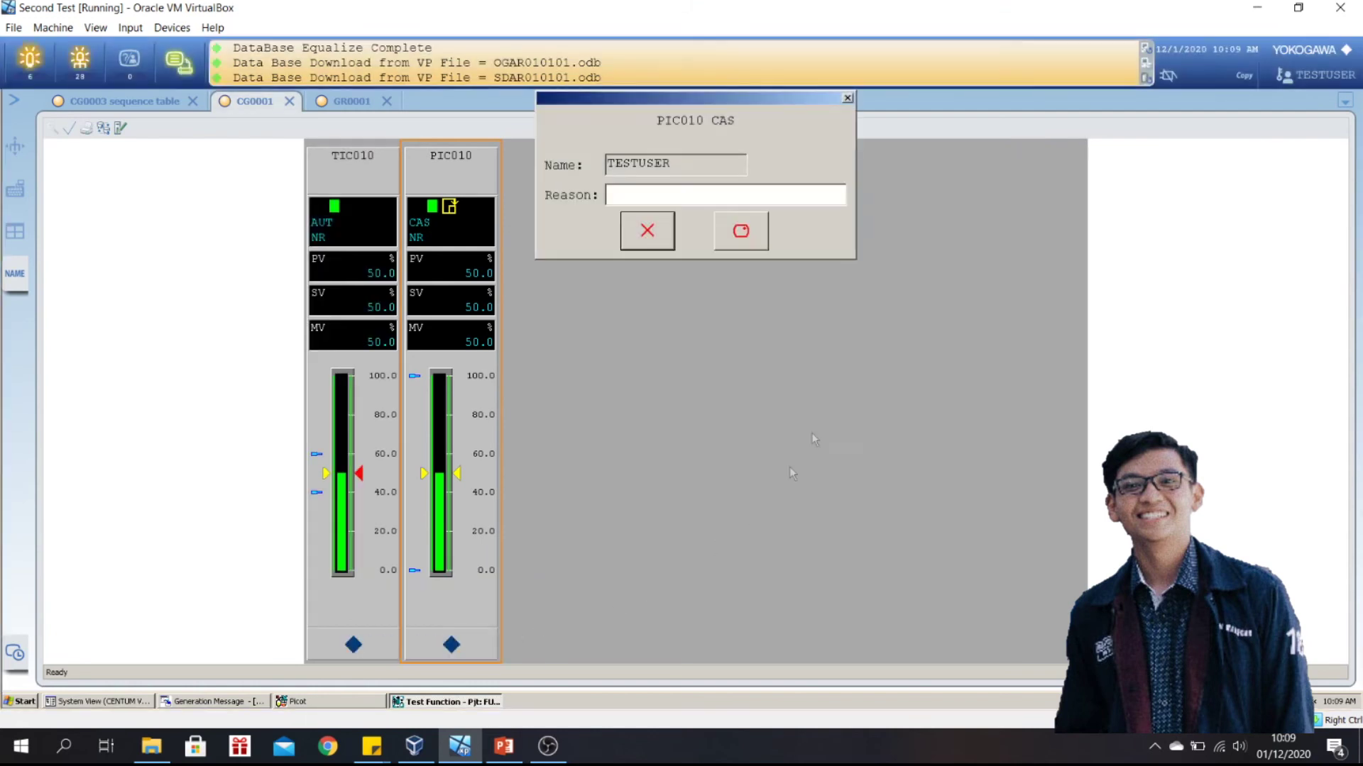
left_click(747, 243)
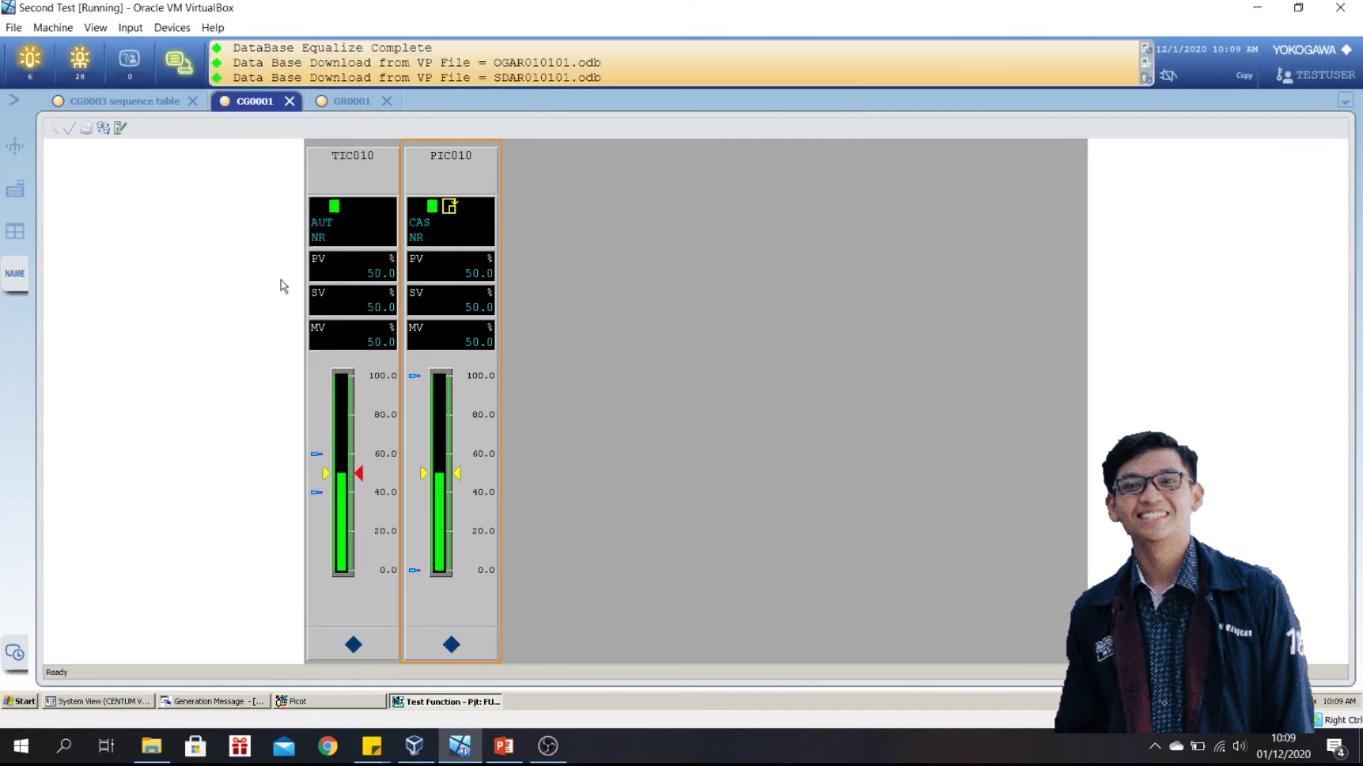
left_click(321, 226)
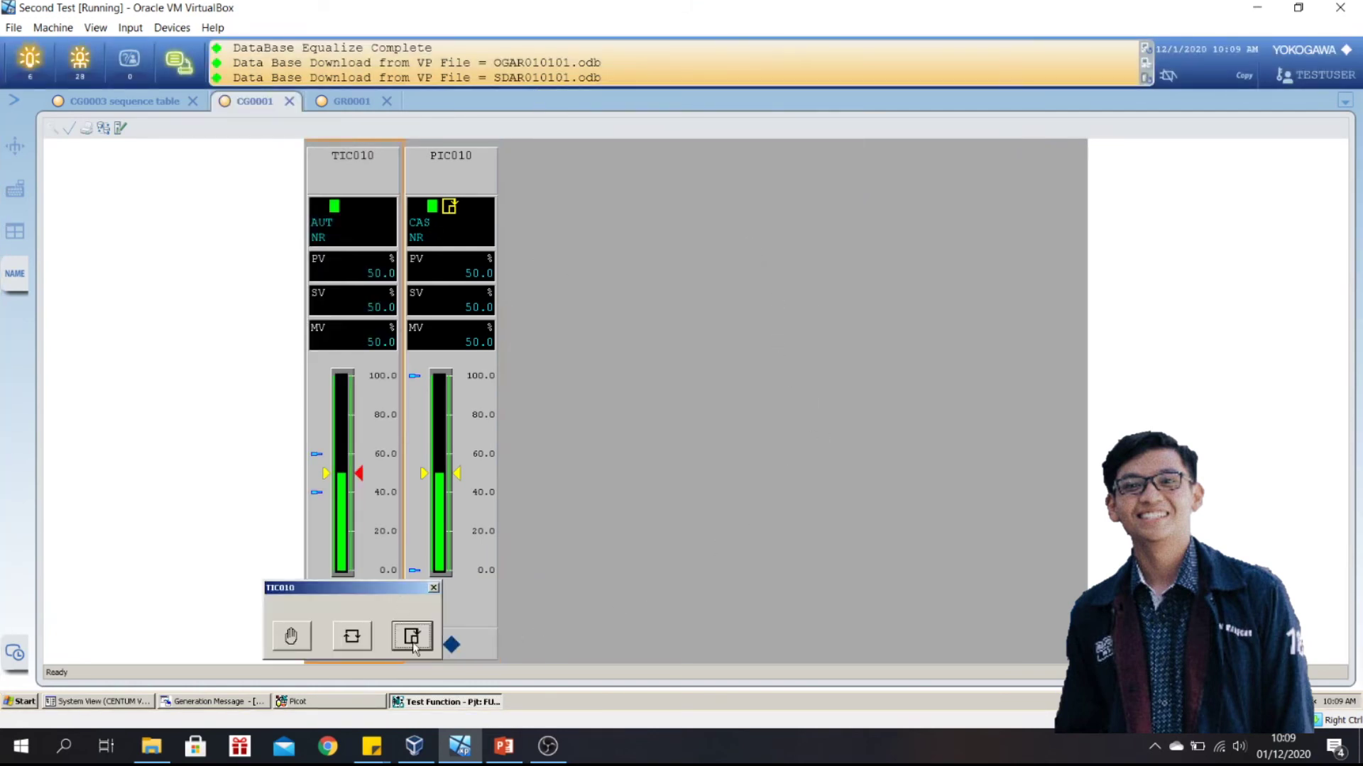
left_click(351, 637)
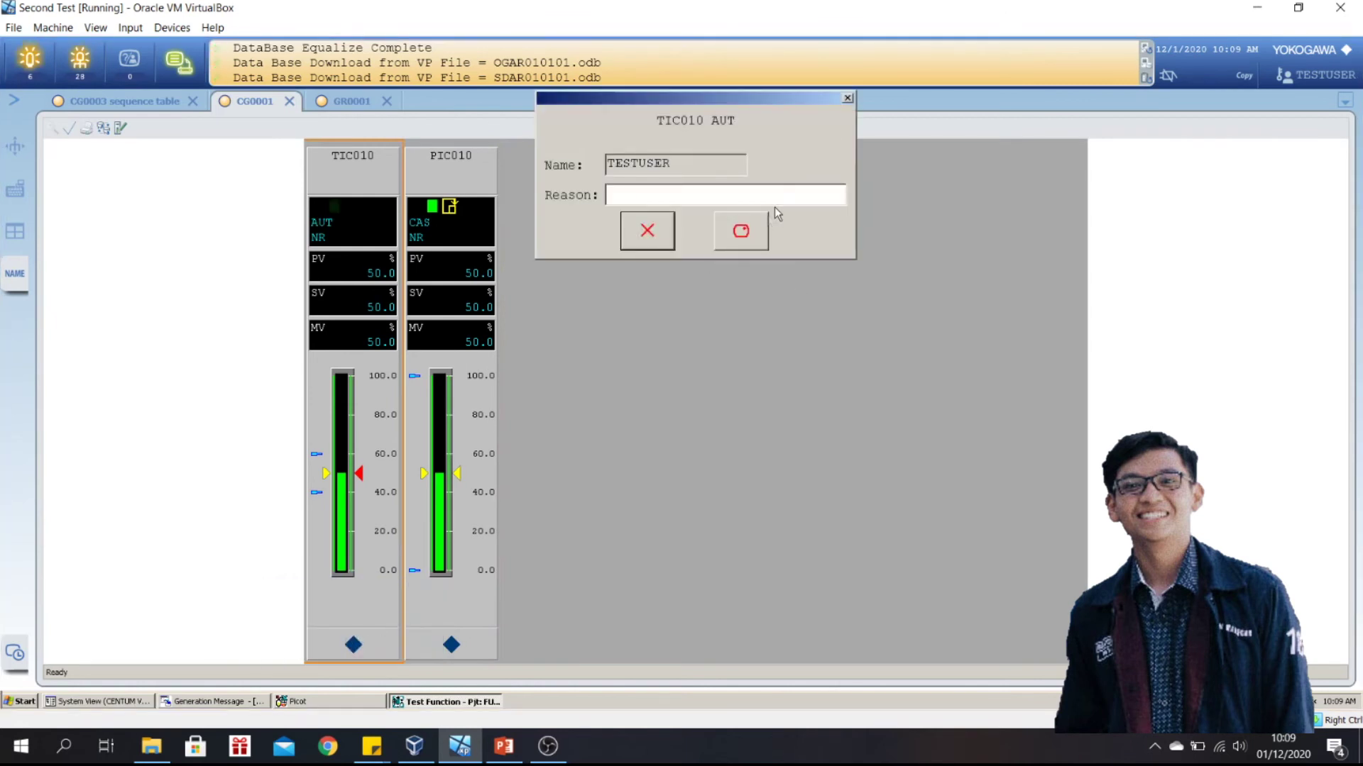
left_click(725, 230)
- Open the TIC010 and PIC010 faceplates from CG0001, and place them side by side over GR0001, beside the furnace diagram
left_click(371, 182)
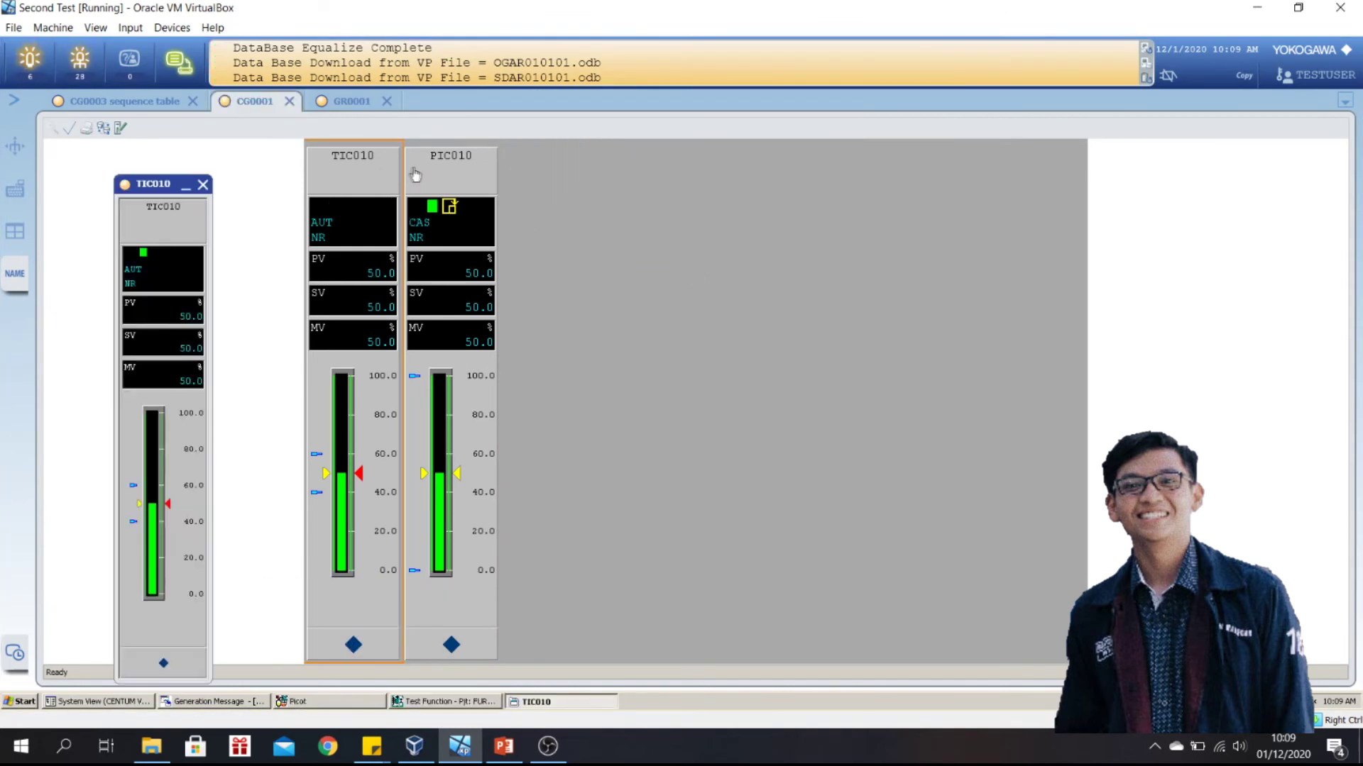
left_click(450, 167)
left_click(360, 106)
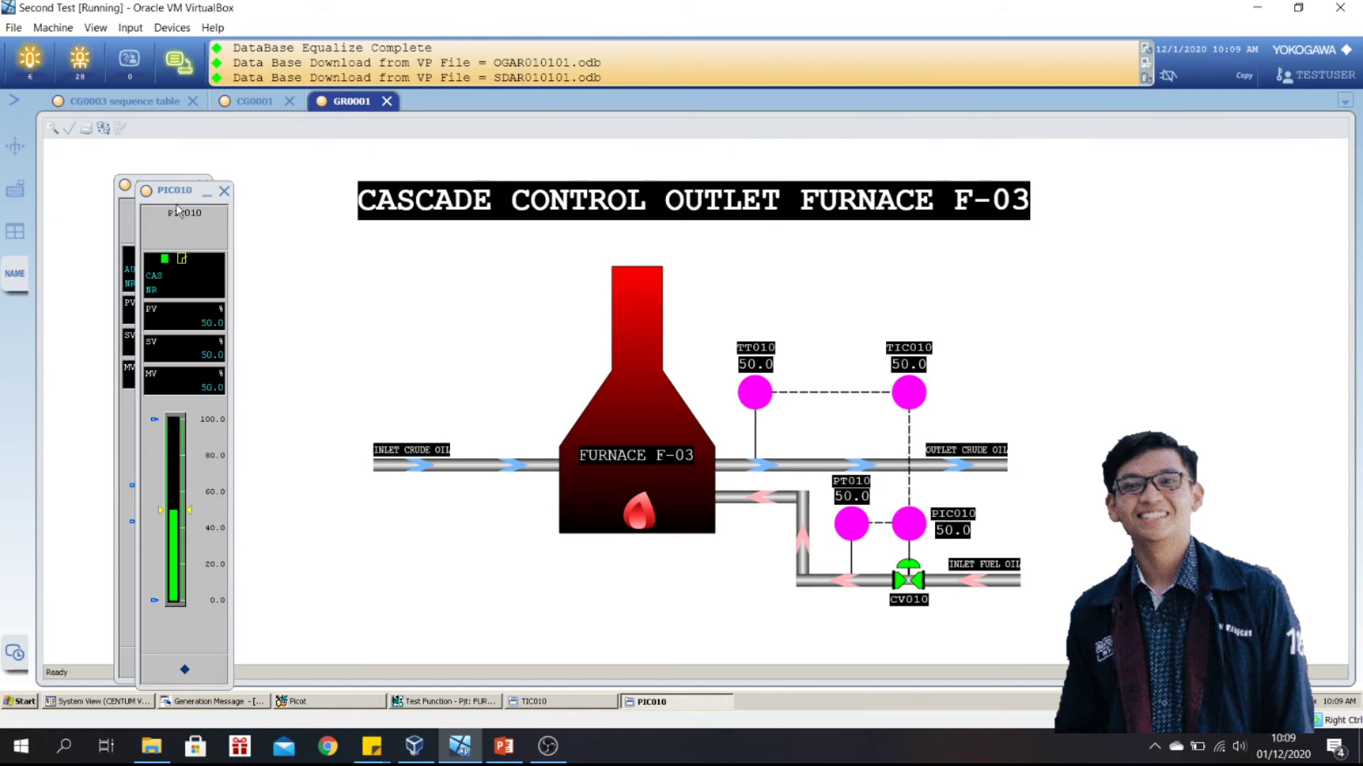
left_click_drag(1057, 174, 1081, 169)
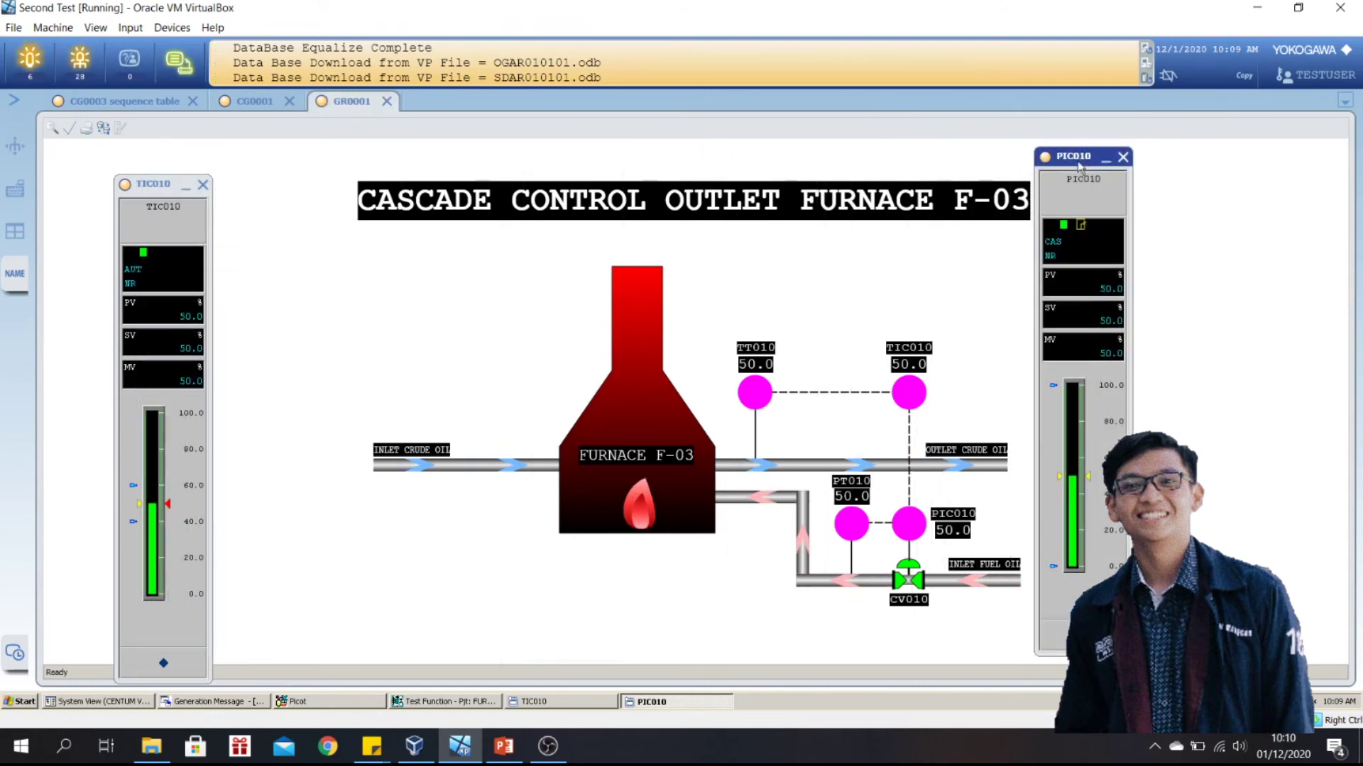
left_click_drag(164, 177, 1190, 157)
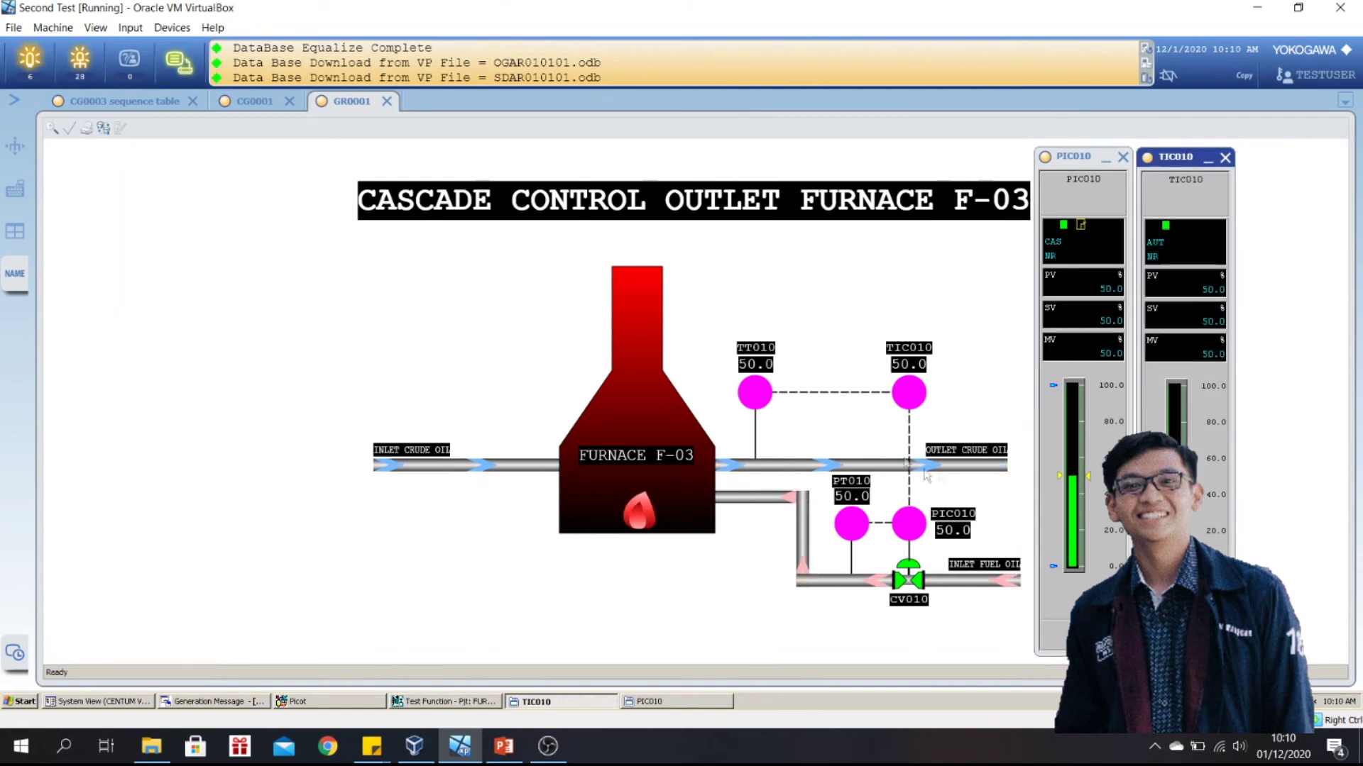